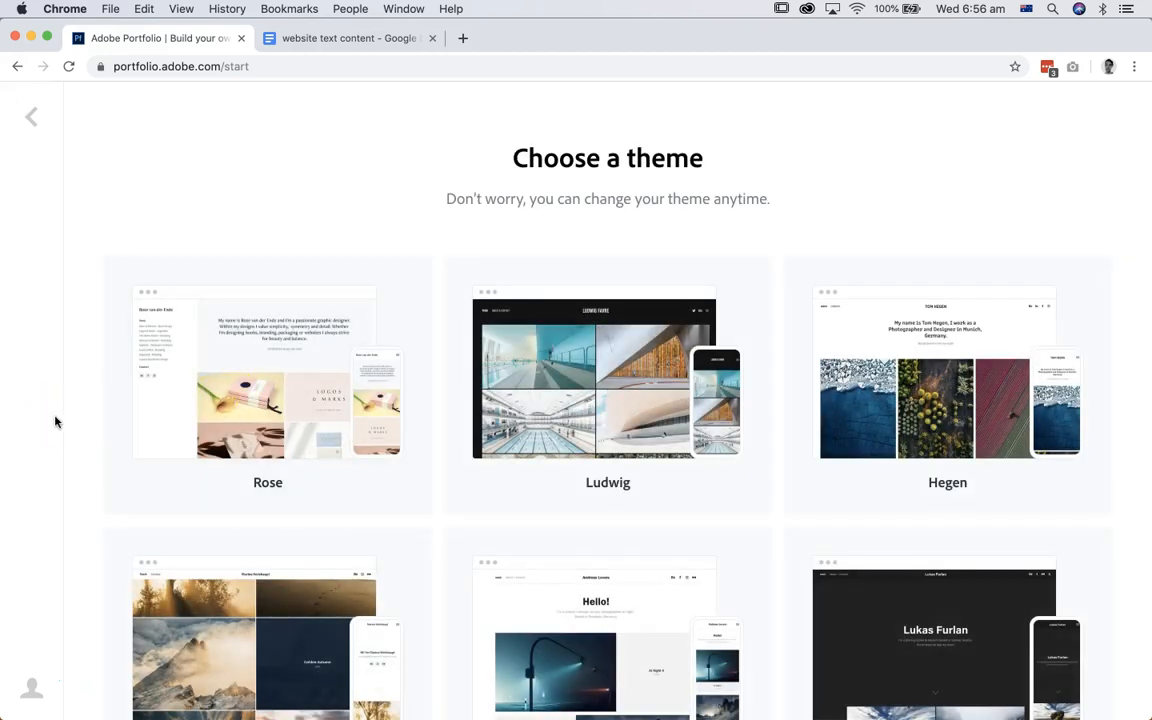
Step: Look through the available portfolio themes and choose the Lukas theme for the site
{"action": "scroll", "coordinate": [55, 421], "scroll_direction": "down", "scroll_amount": 10}
{"action": "scroll", "coordinate": [55, 421], "scroll_direction": "down", "scroll_amount": 4}
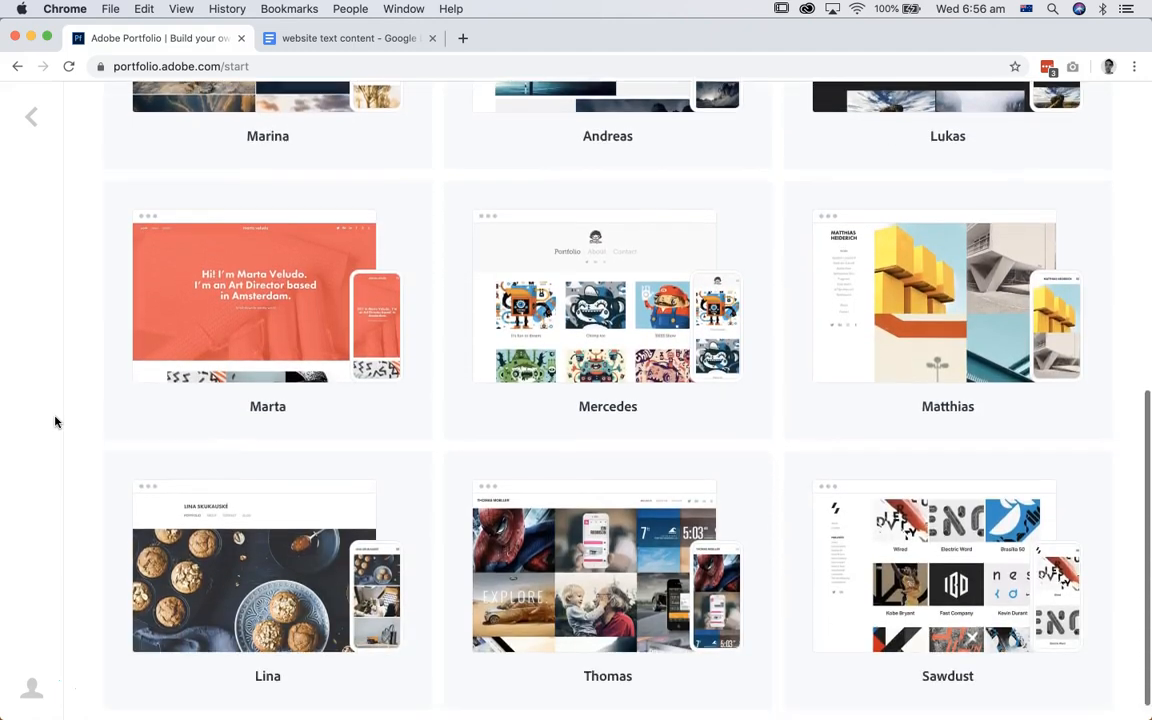
{"action": "scroll", "coordinate": [55, 421], "scroll_direction": "up", "scroll_amount": 8}
{"action": "scroll", "coordinate": [55, 421], "scroll_direction": "up", "scroll_amount": 3}
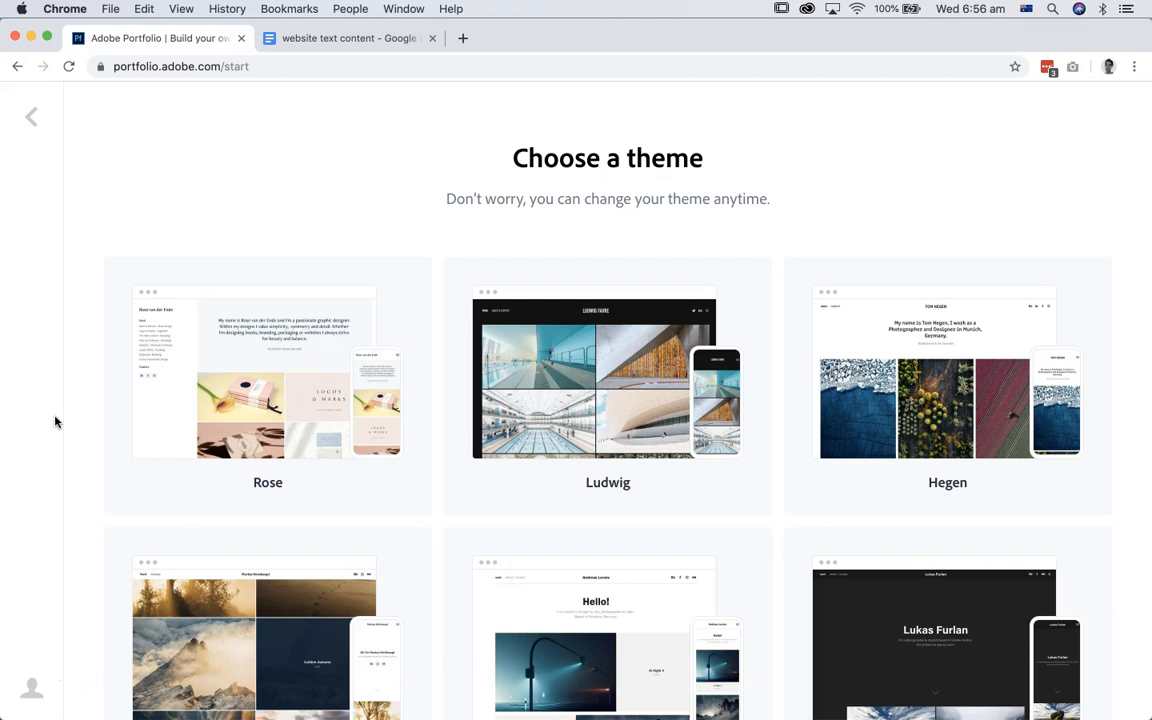
{"action": "scroll", "coordinate": [933, 543], "scroll_direction": "down", "scroll_amount": 8}
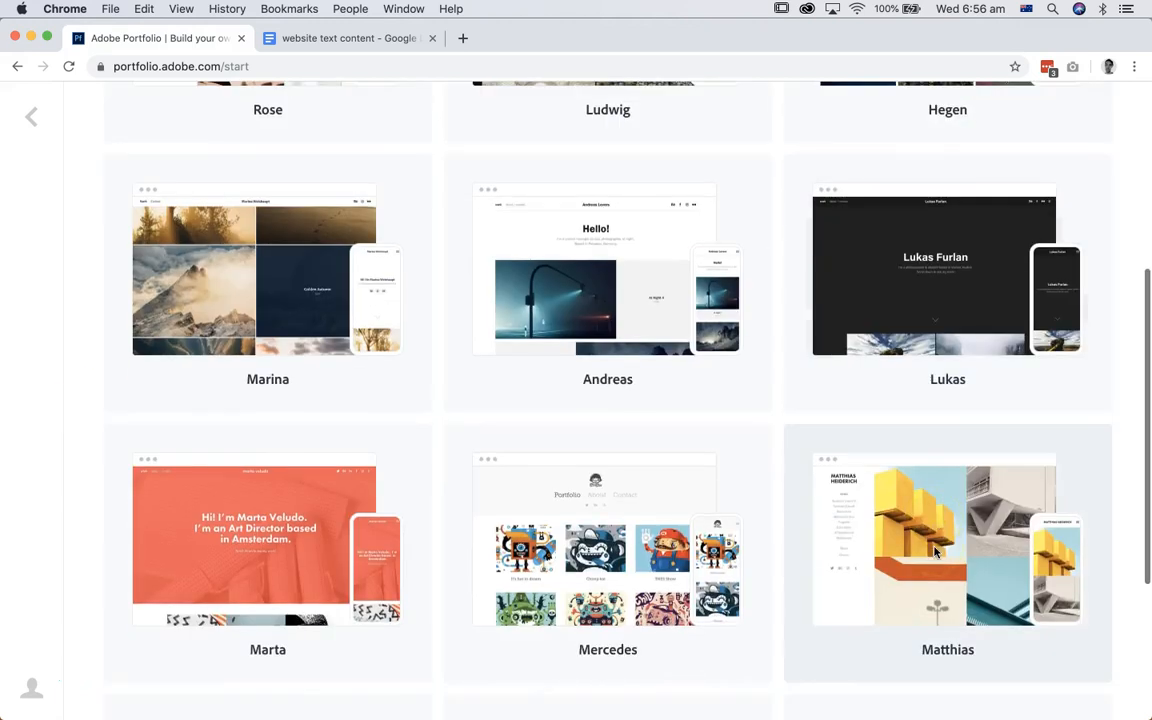
{"action": "left_click", "coordinate": [927, 318]}
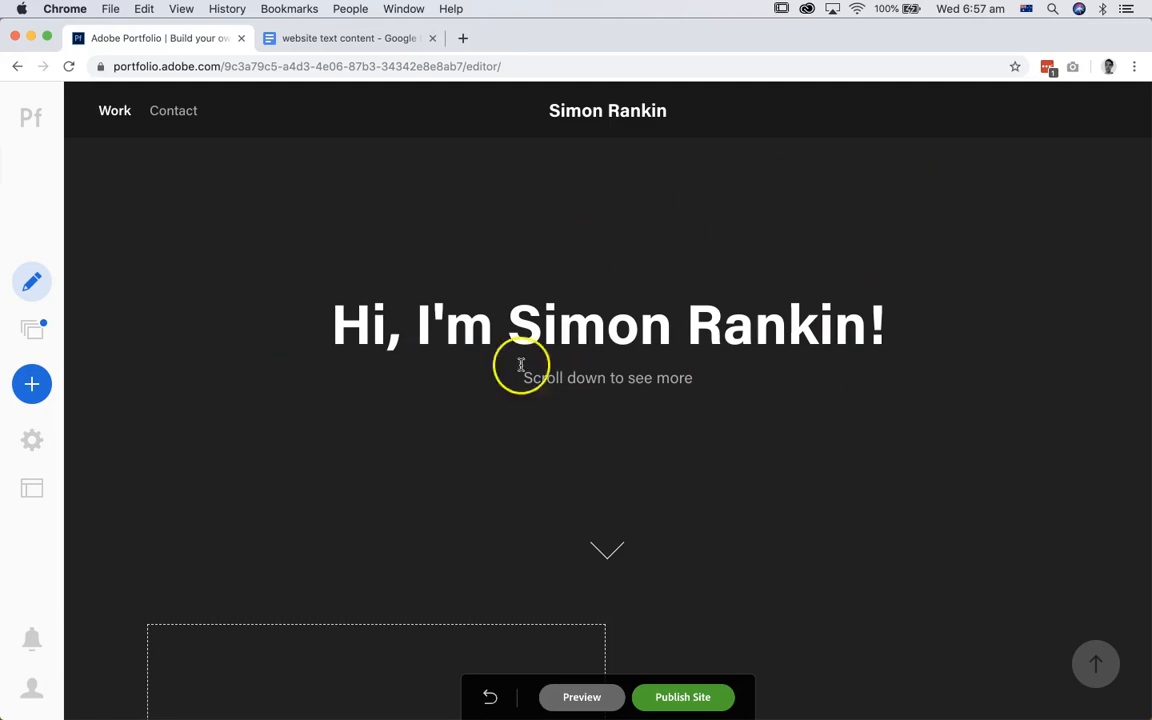
Step: Look over the new site's home page from the welcome heading down to the footer
{"action": "scroll", "coordinate": [962, 370], "scroll_direction": "down", "scroll_amount": 5}
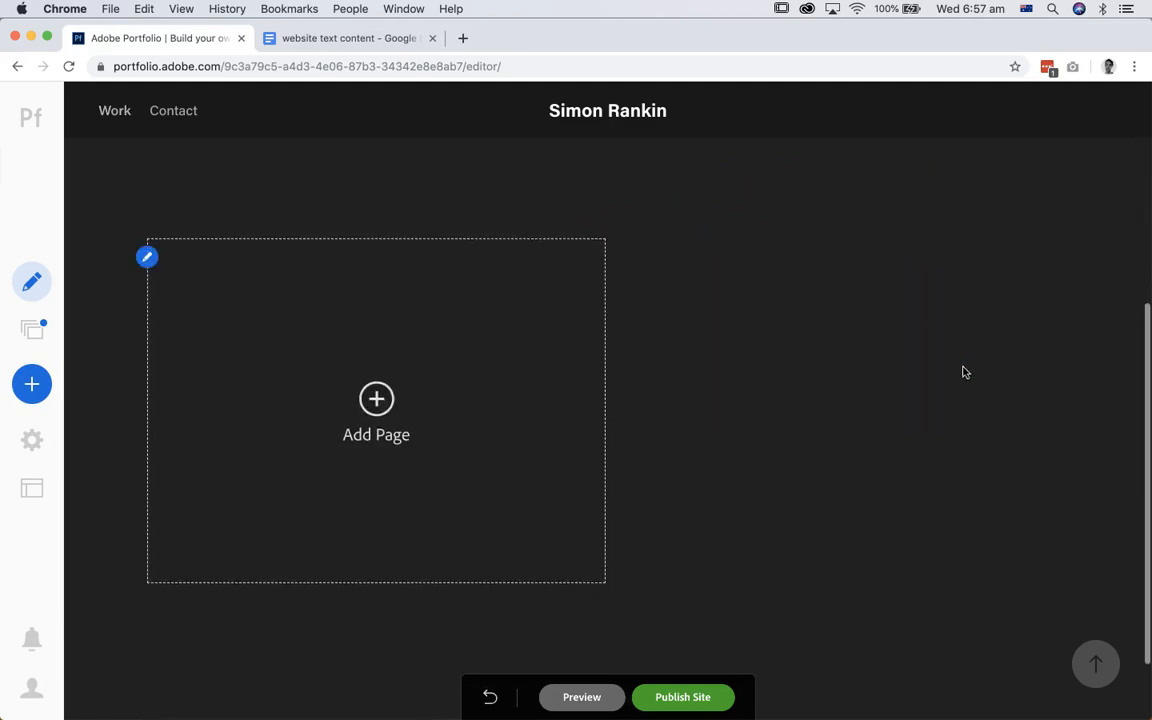
{"action": "scroll", "coordinate": [712, 504], "scroll_direction": "down", "scroll_amount": 2}
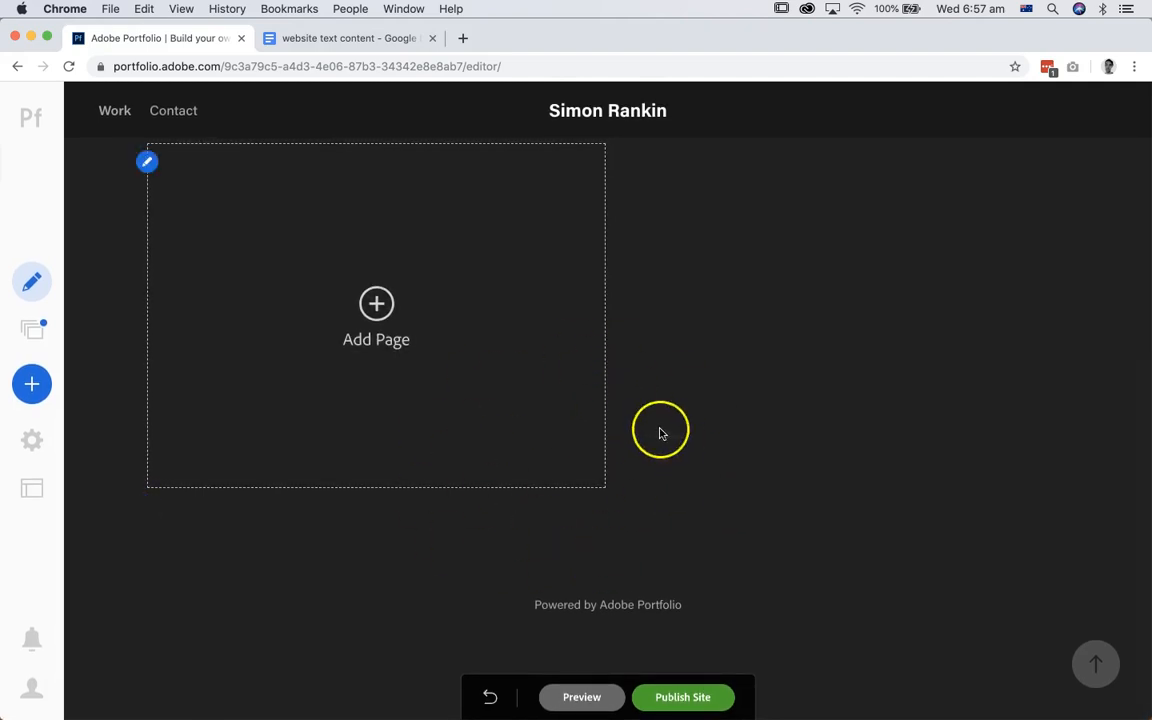
{"action": "scroll", "coordinate": [640, 441], "scroll_direction": "up", "scroll_amount": 3}
{"action": "scroll", "coordinate": [614, 441], "scroll_direction": "up", "scroll_amount": 5}
{"action": "scroll", "coordinate": [612, 440], "scroll_direction": "down", "scroll_amount": 5}
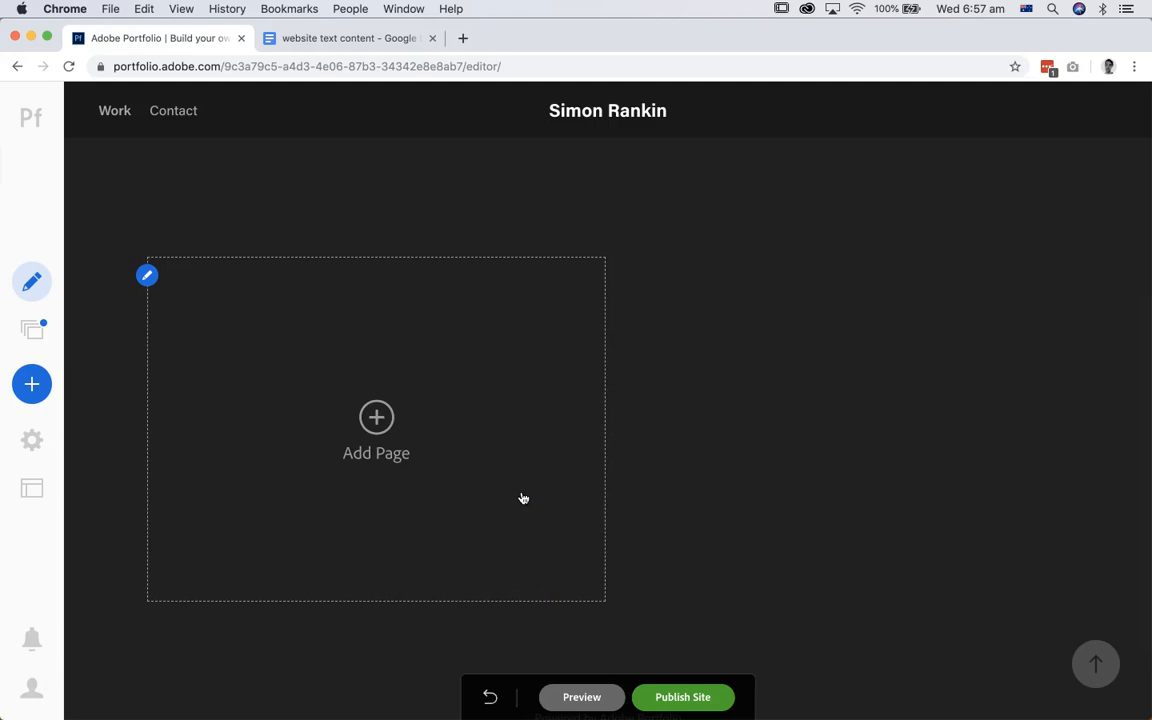
{"action": "scroll", "coordinate": [838, 405], "scroll_direction": "up", "scroll_amount": 5}
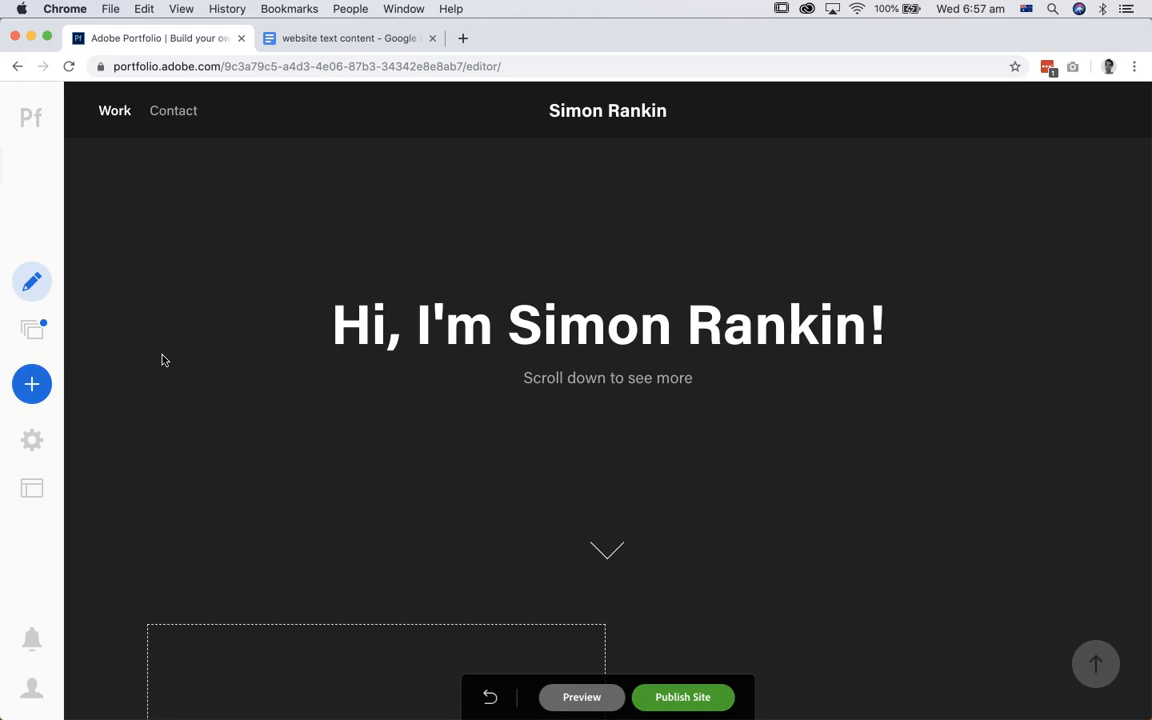
Step: Check the site's navigation links and examine the Contact page with its form
{"action": "mouse_move", "coordinate": [226, 121]}
{"action": "mouse_move", "coordinate": [108, 116]}
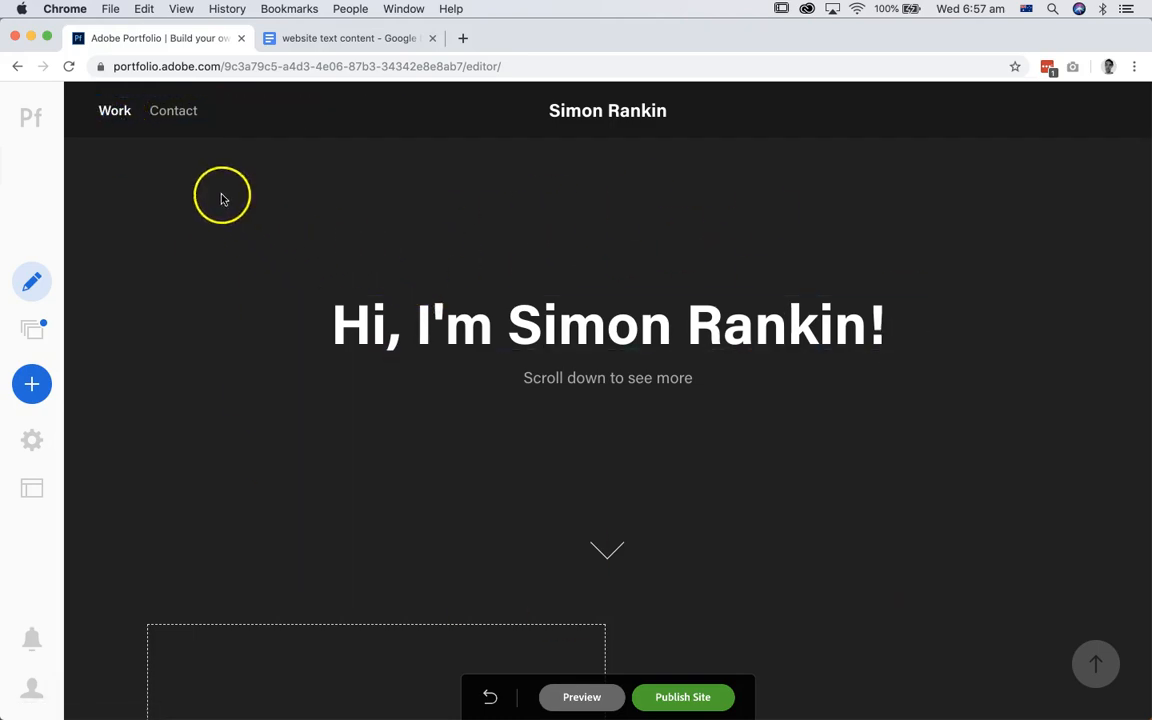
{"action": "left_click", "coordinate": [173, 112]}
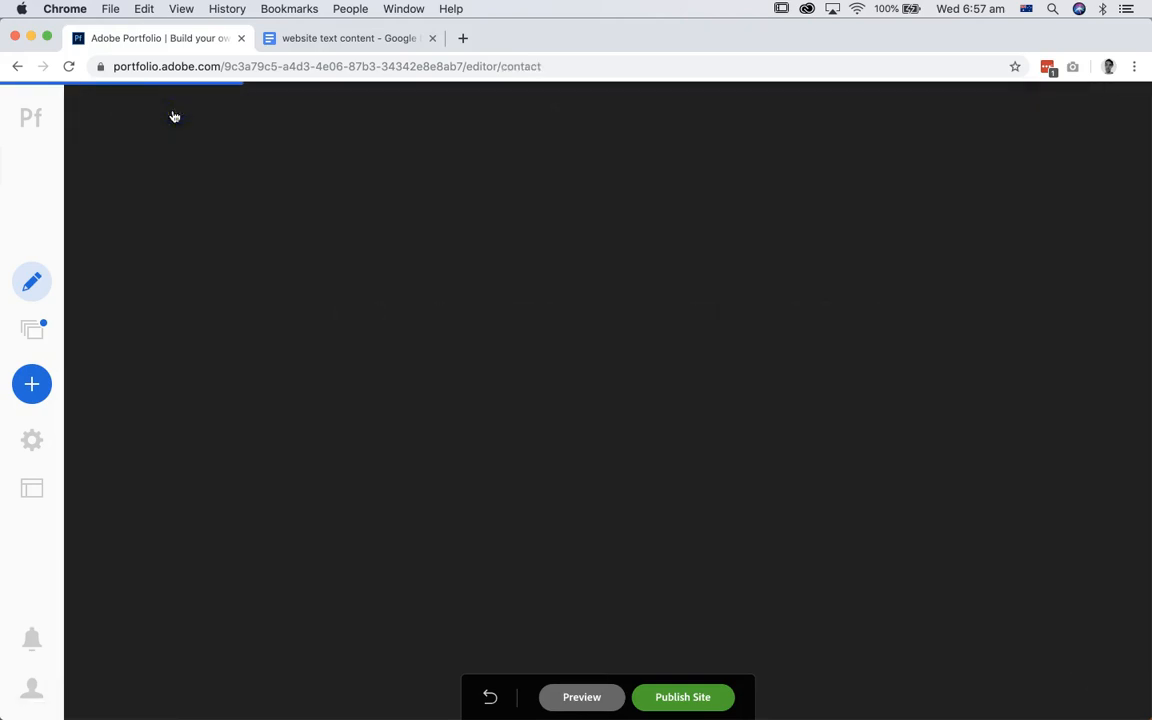
{"action": "left_click", "coordinate": [337, 334]}
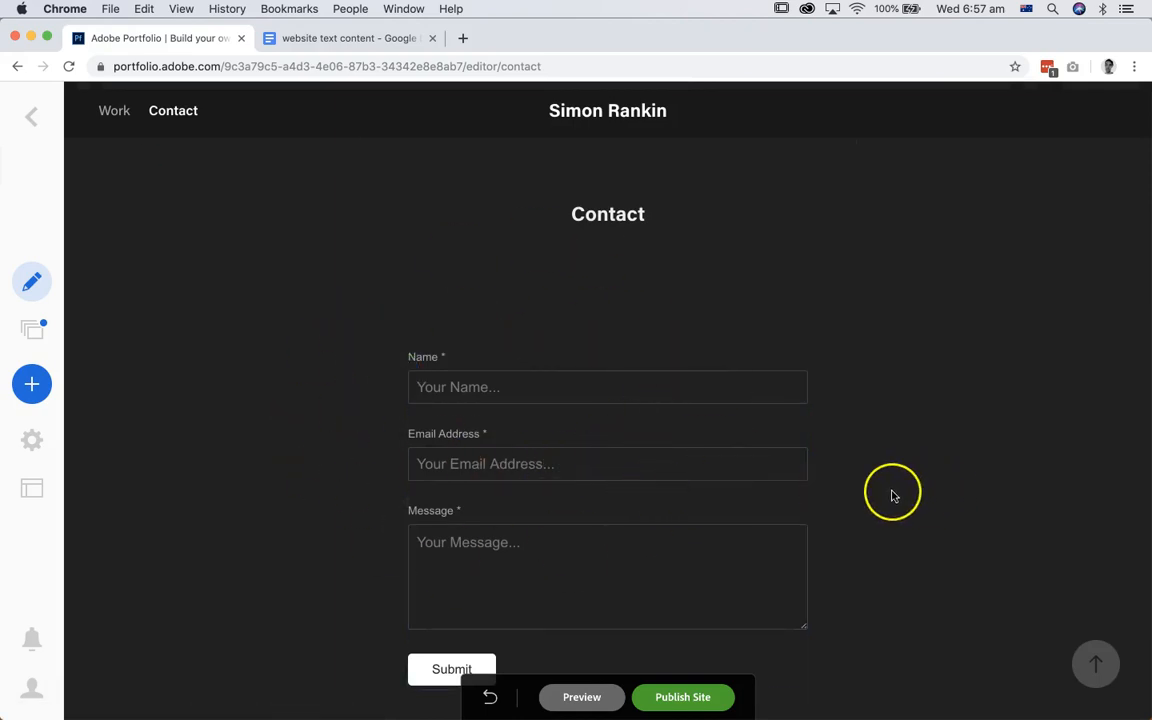
{"action": "scroll", "coordinate": [893, 496], "scroll_direction": "down", "scroll_amount": 1}
{"action": "scroll", "coordinate": [893, 496], "scroll_direction": "down", "scroll_amount": 1}
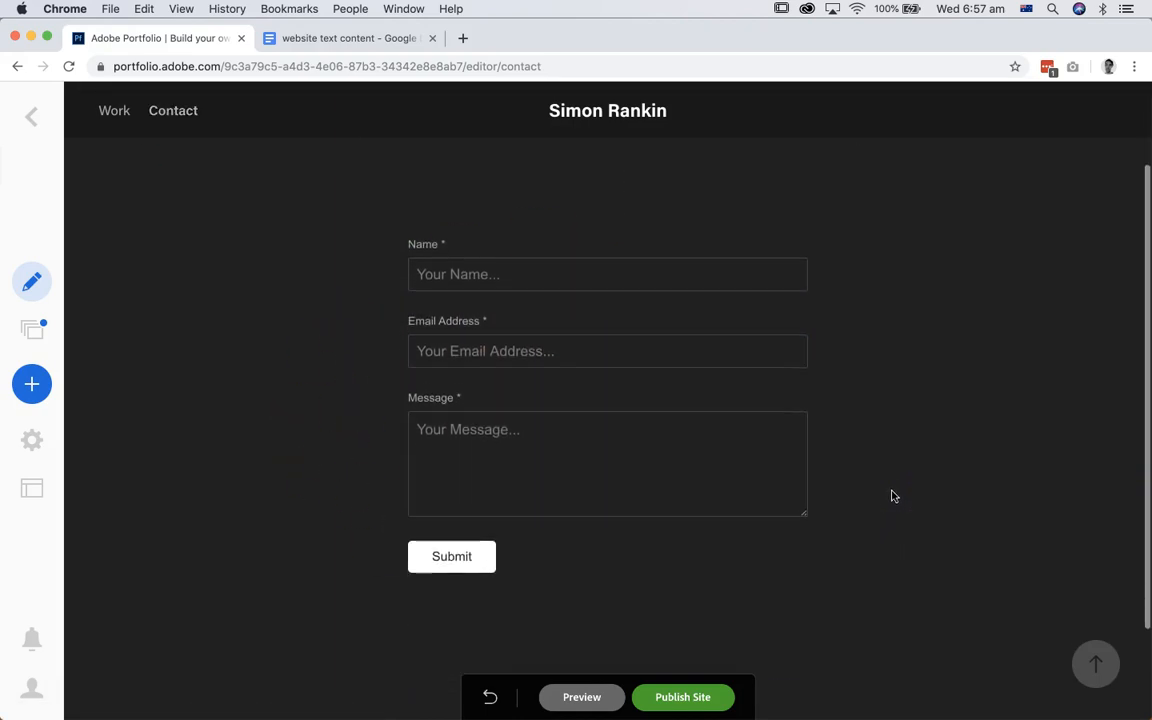
{"action": "scroll", "coordinate": [893, 496], "scroll_direction": "up", "scroll_amount": 2}
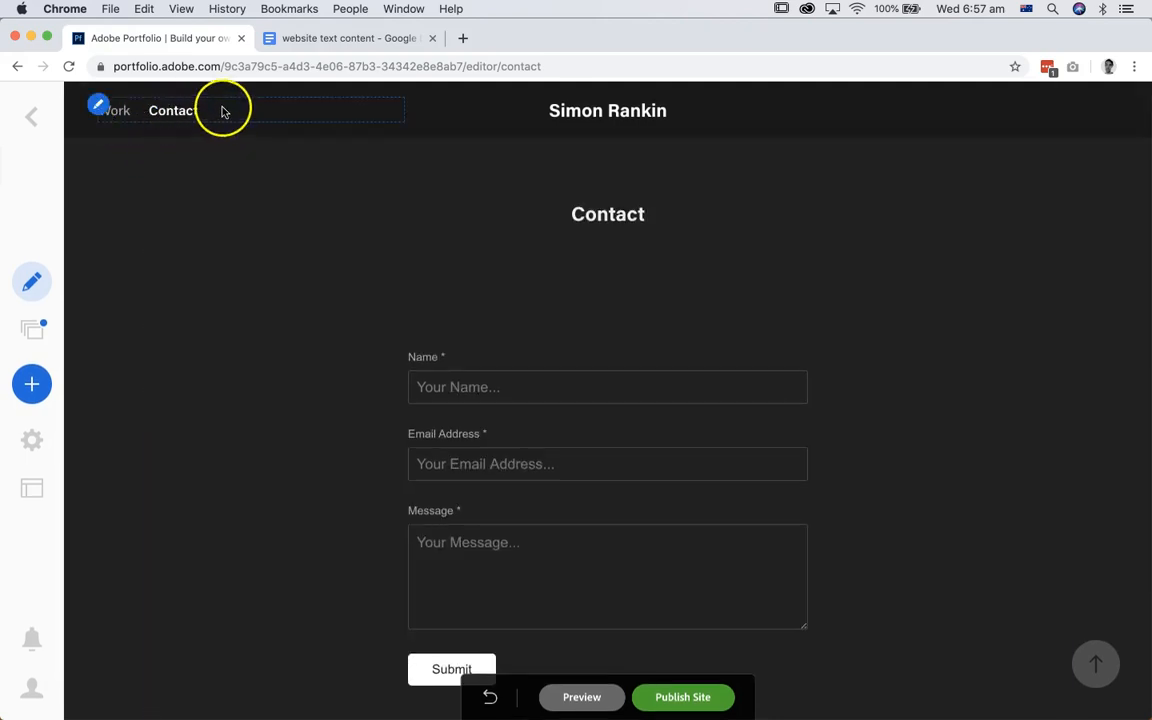
Step: Create a new page named "About me" with the Default layout and Navigation as its destination
{"action": "left_click", "coordinate": [31, 385]}
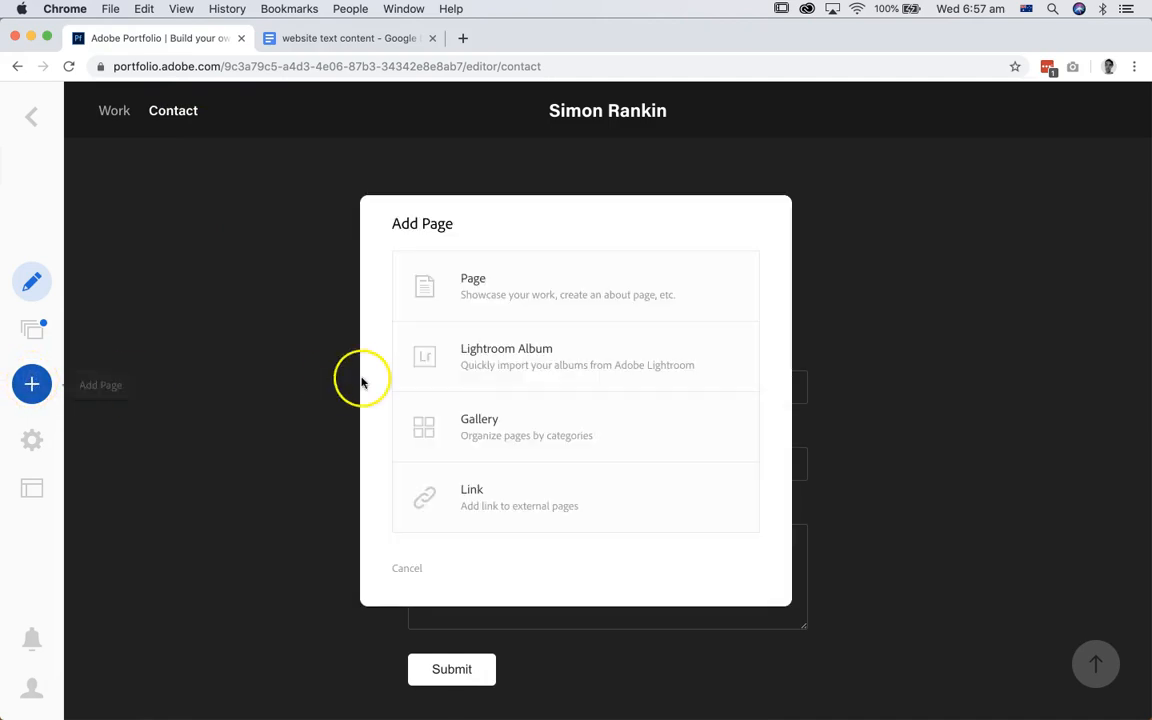
{"action": "left_click", "coordinate": [485, 296]}
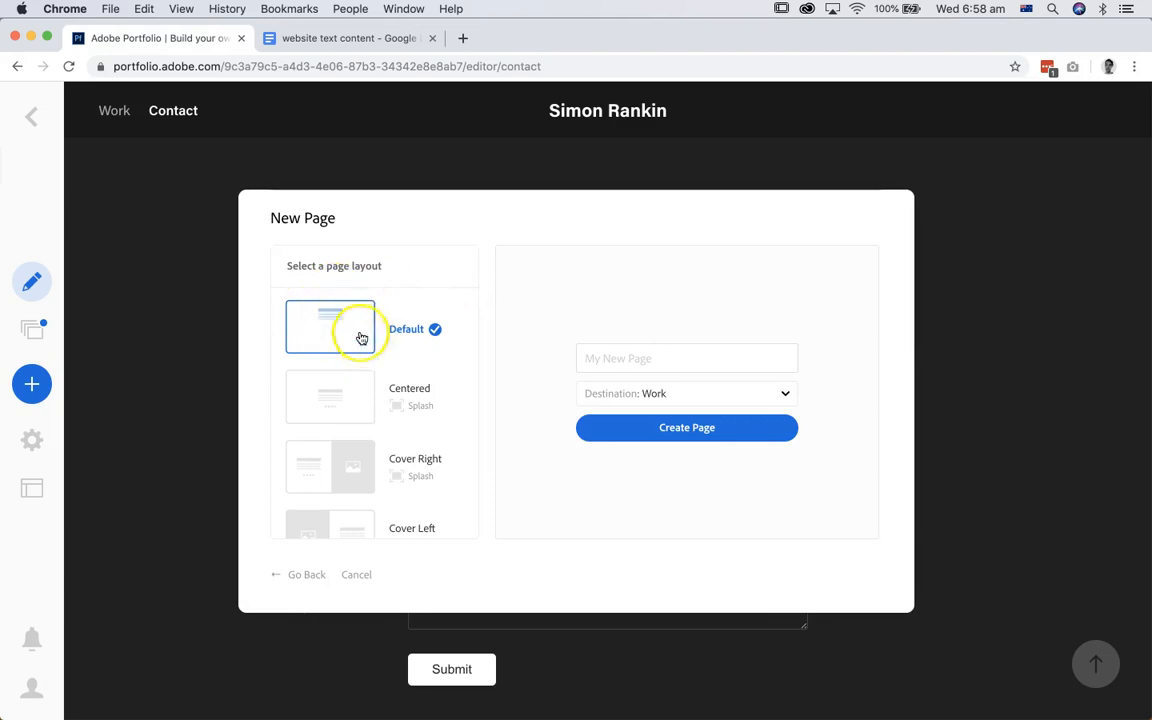
{"action": "left_click", "coordinate": [698, 394]}
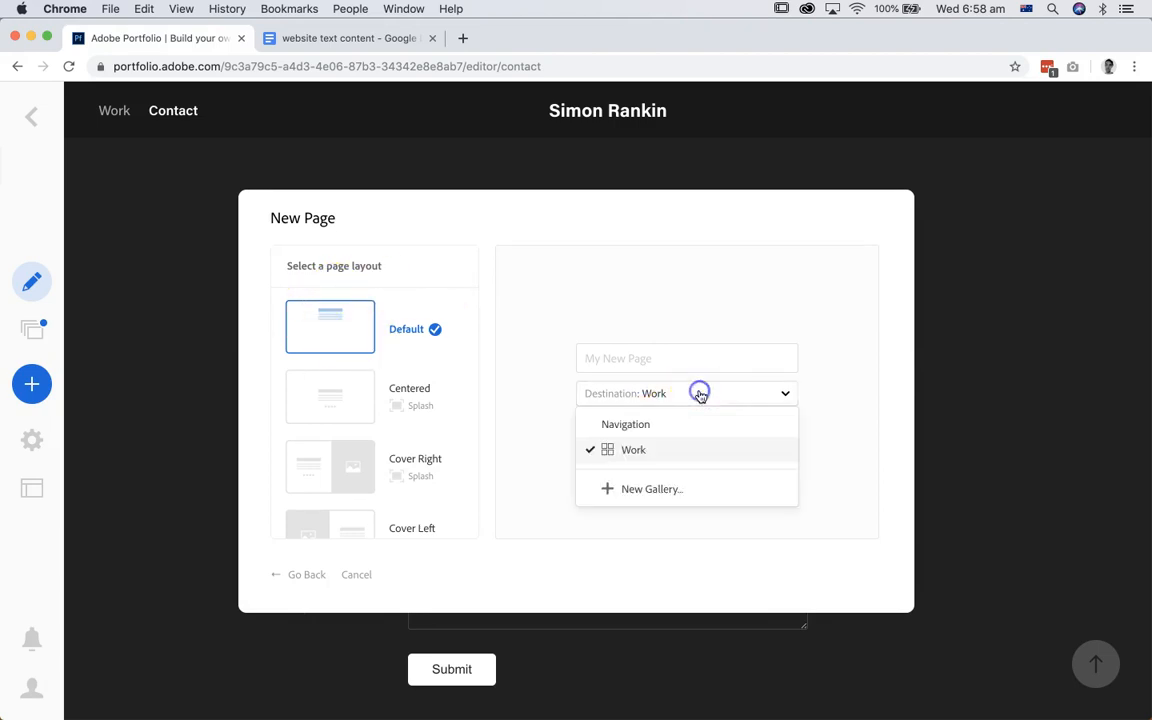
{"action": "left_click", "coordinate": [625, 425]}
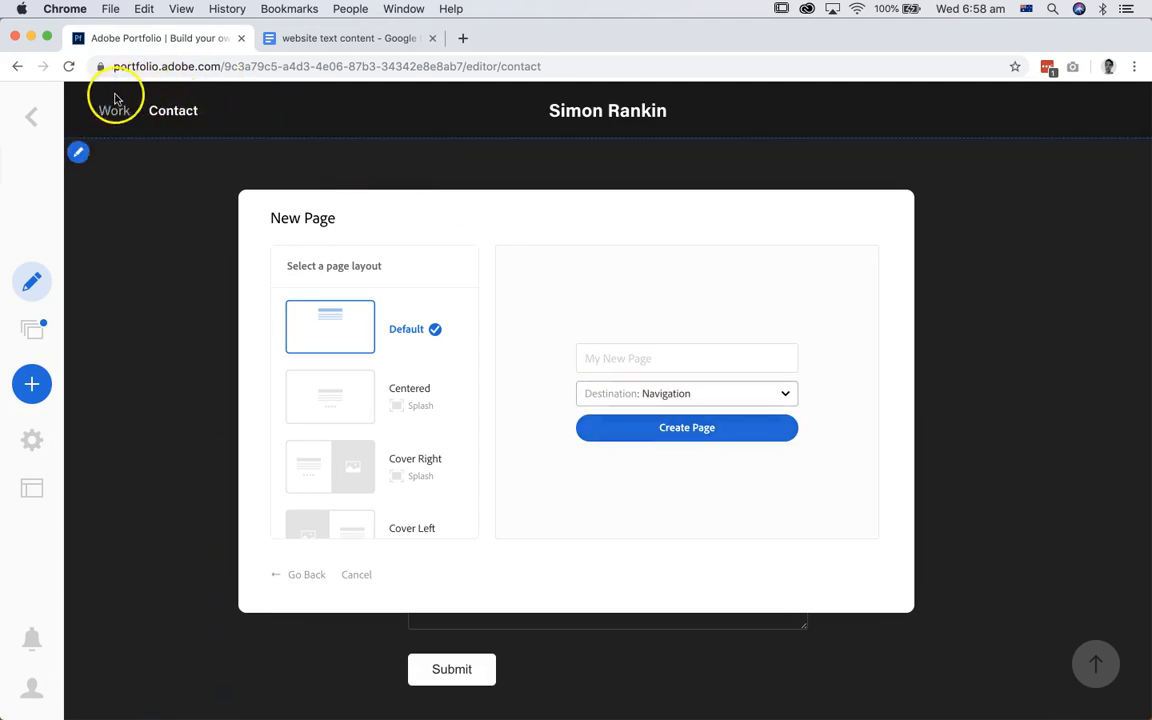
{"action": "left_click", "coordinate": [686, 430]}
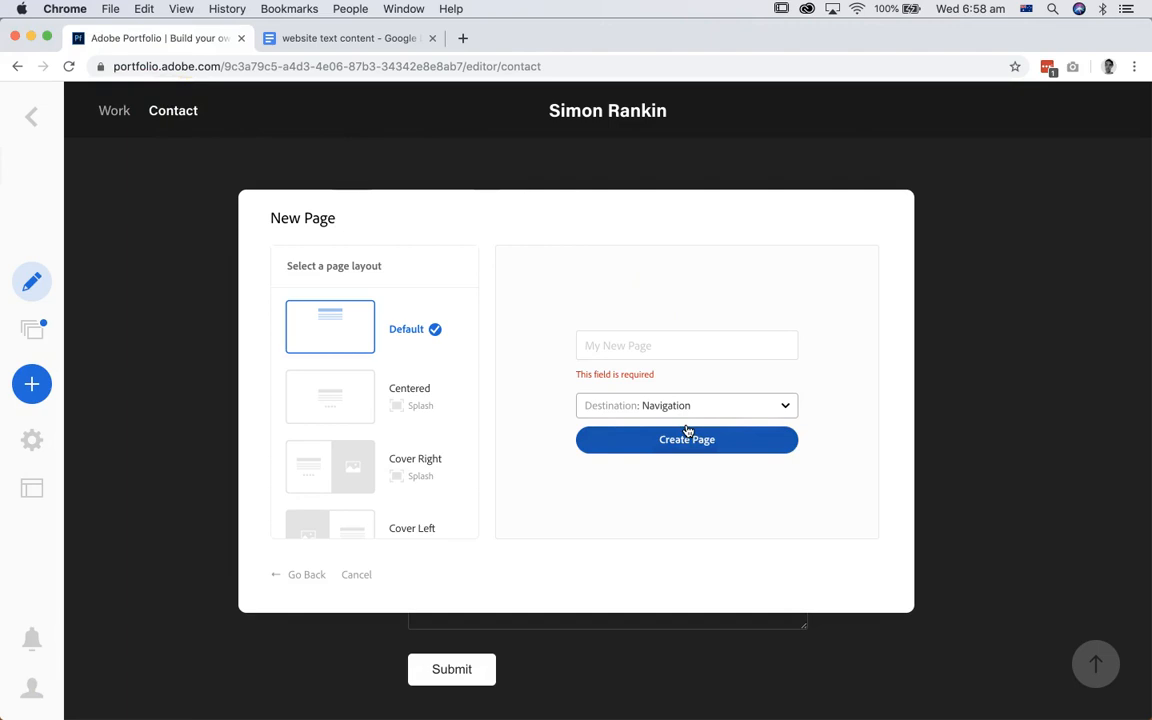
{"action": "left_click", "coordinate": [686, 440]}
{"action": "left_click", "coordinate": [625, 346]}
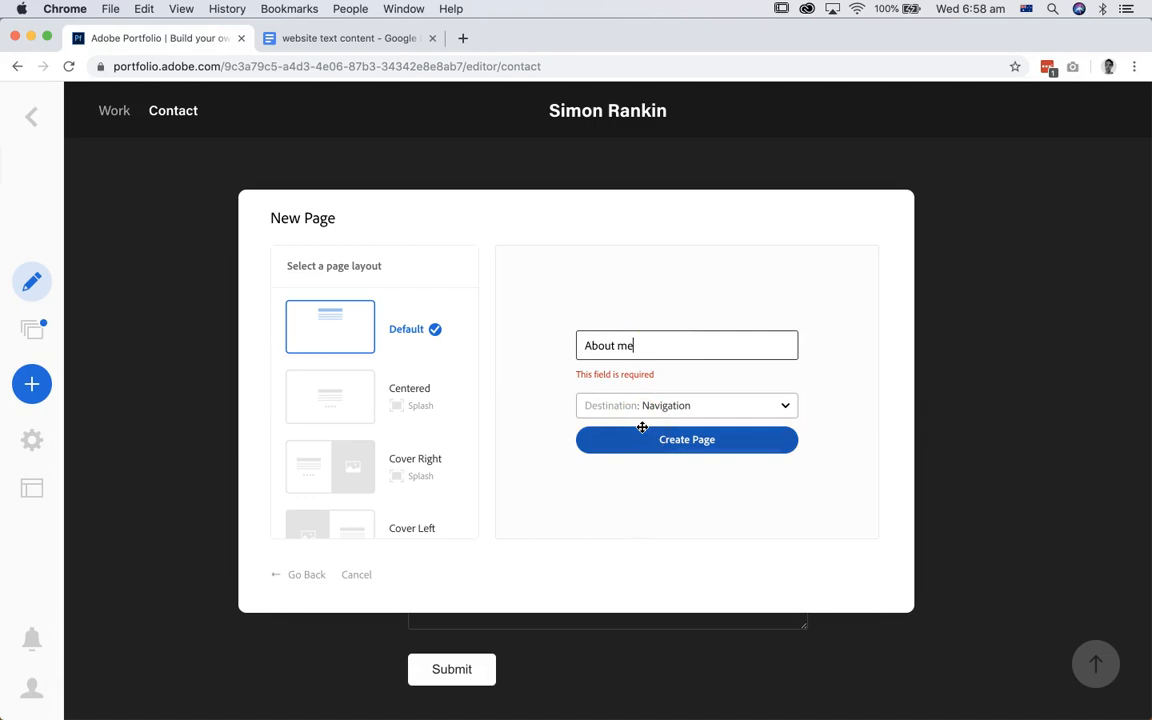
{"action": "left_click", "coordinate": [665, 447]}
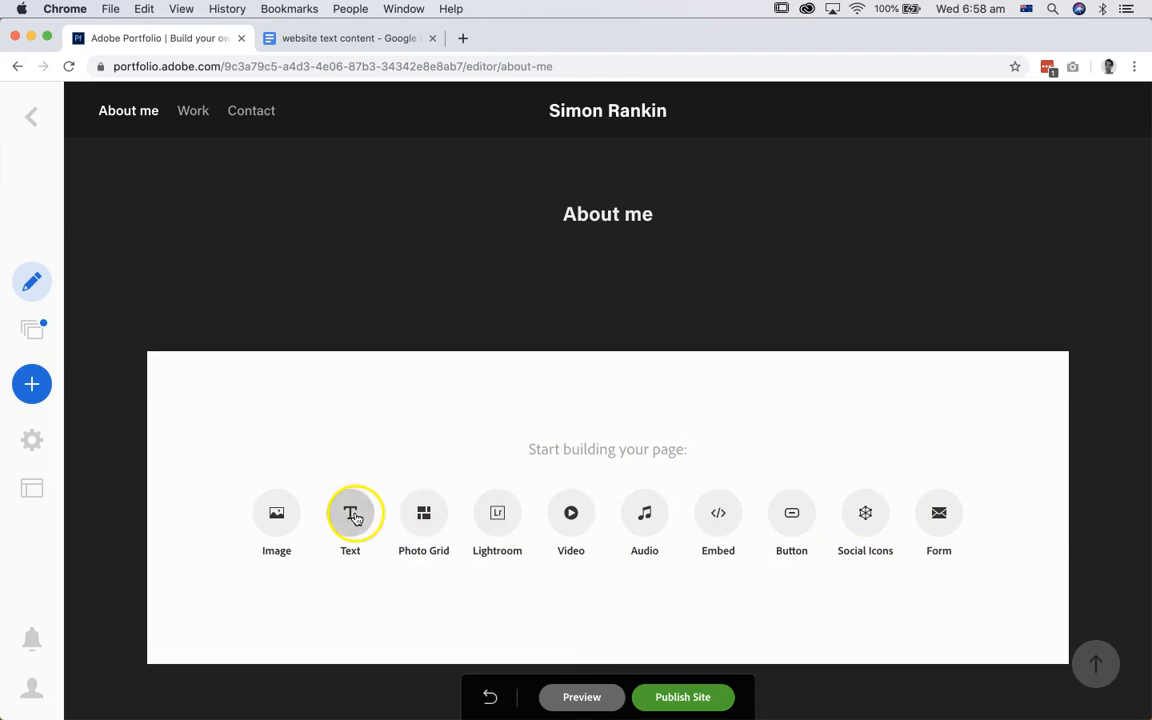
Step: Insert the portrait PNG from the content folder as an image on the About me page
{"action": "left_click", "coordinate": [278, 517]}
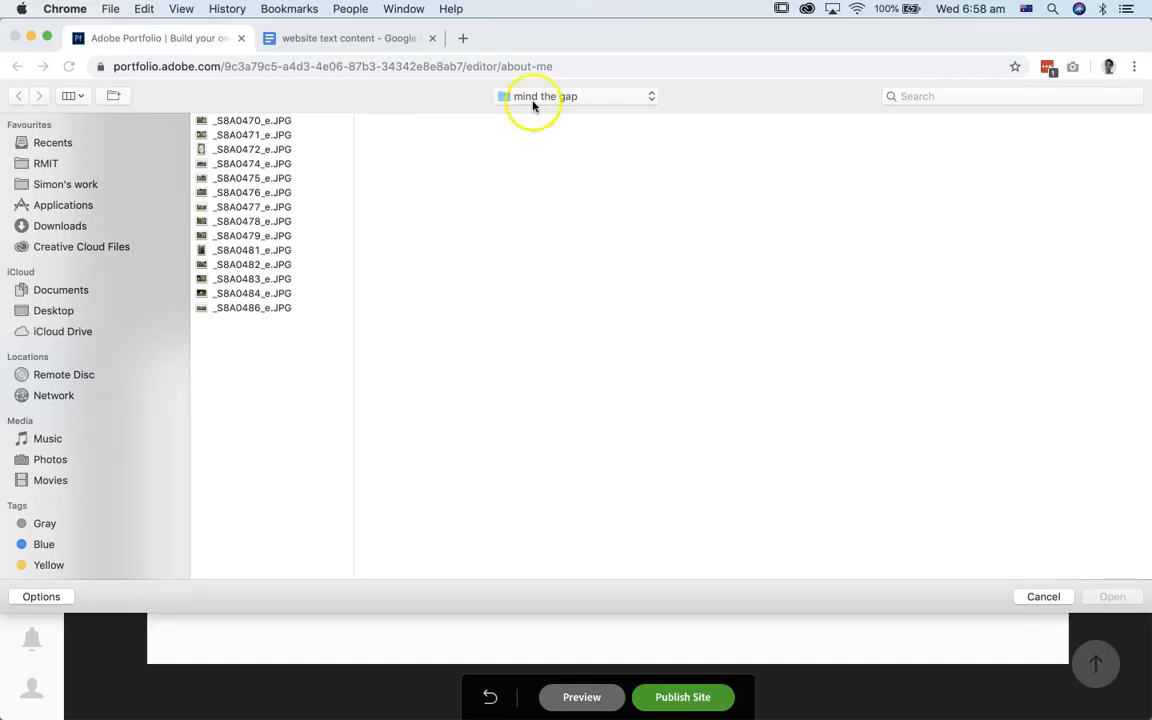
{"action": "left_click", "coordinate": [541, 93]}
{"action": "left_click", "coordinate": [536, 113]}
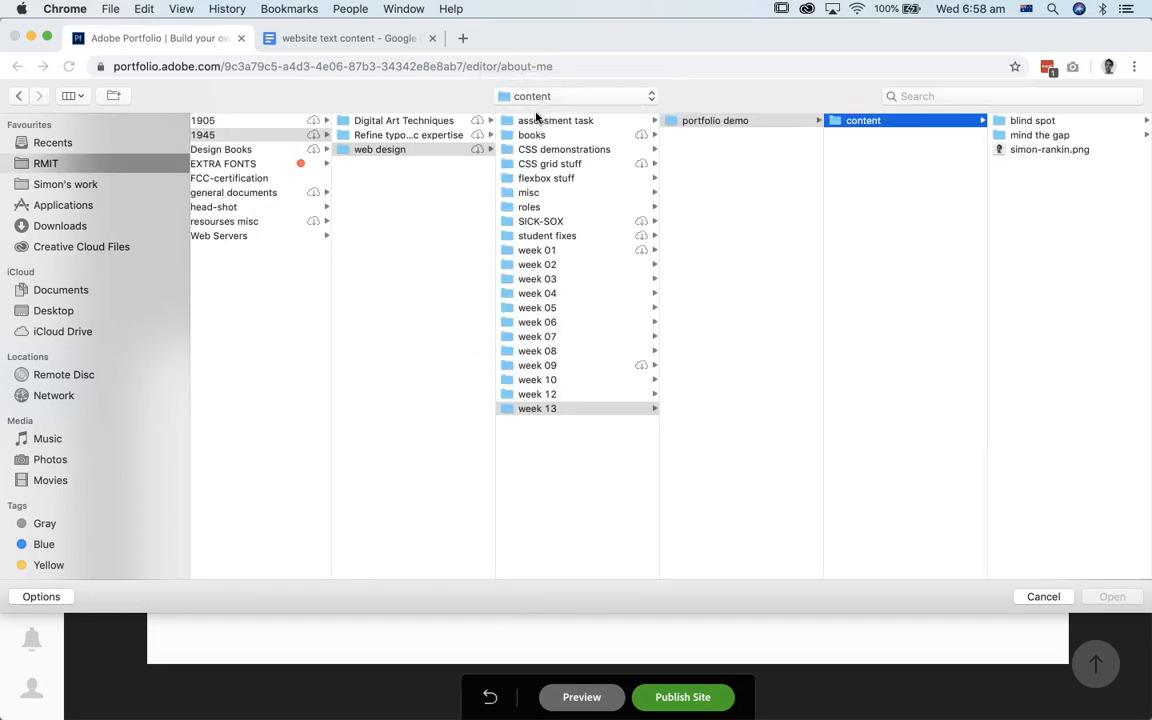
{"action": "left_click", "coordinate": [1030, 149]}
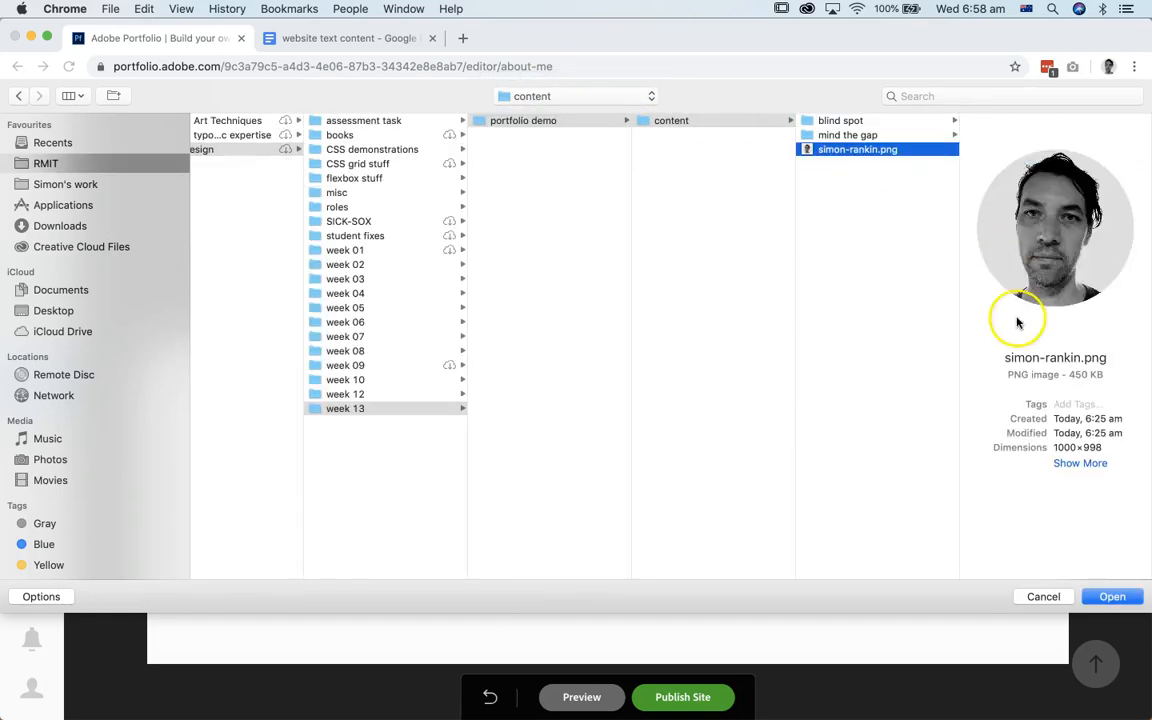
{"action": "left_click", "coordinate": [1115, 597]}
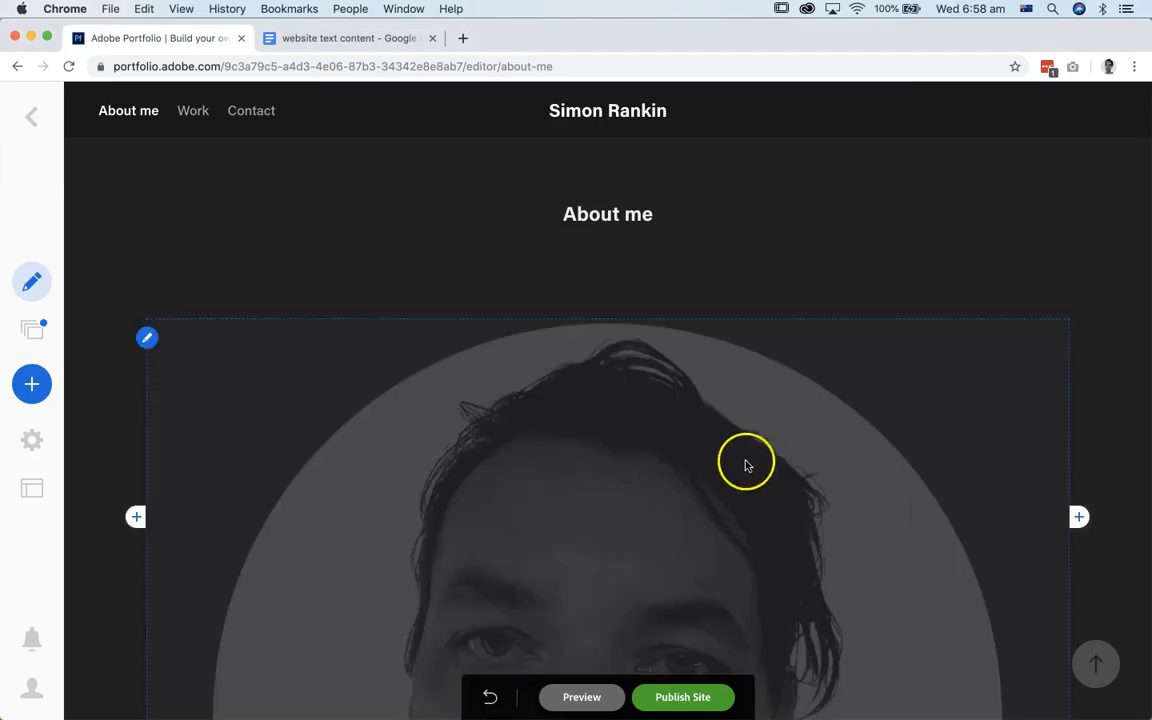
{"action": "left_click", "coordinate": [306, 295]}
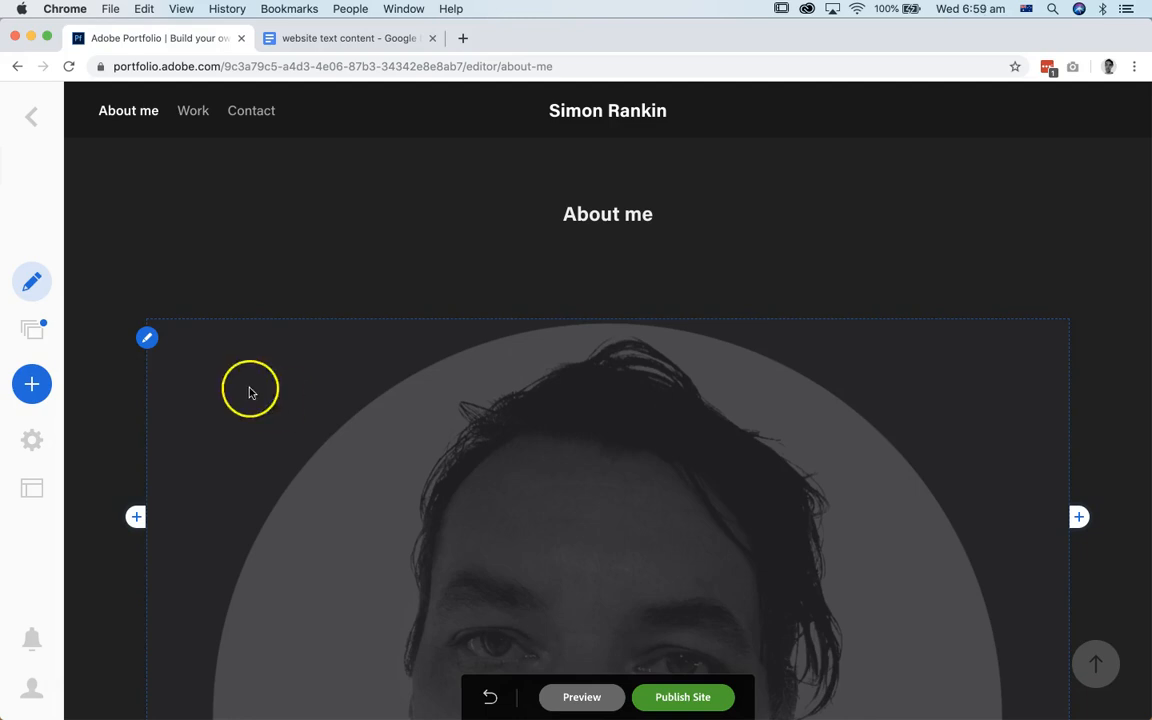
Step: Set the portrait's width to 9% and its maximum width to 200 px
{"action": "left_click", "coordinate": [147, 338]}
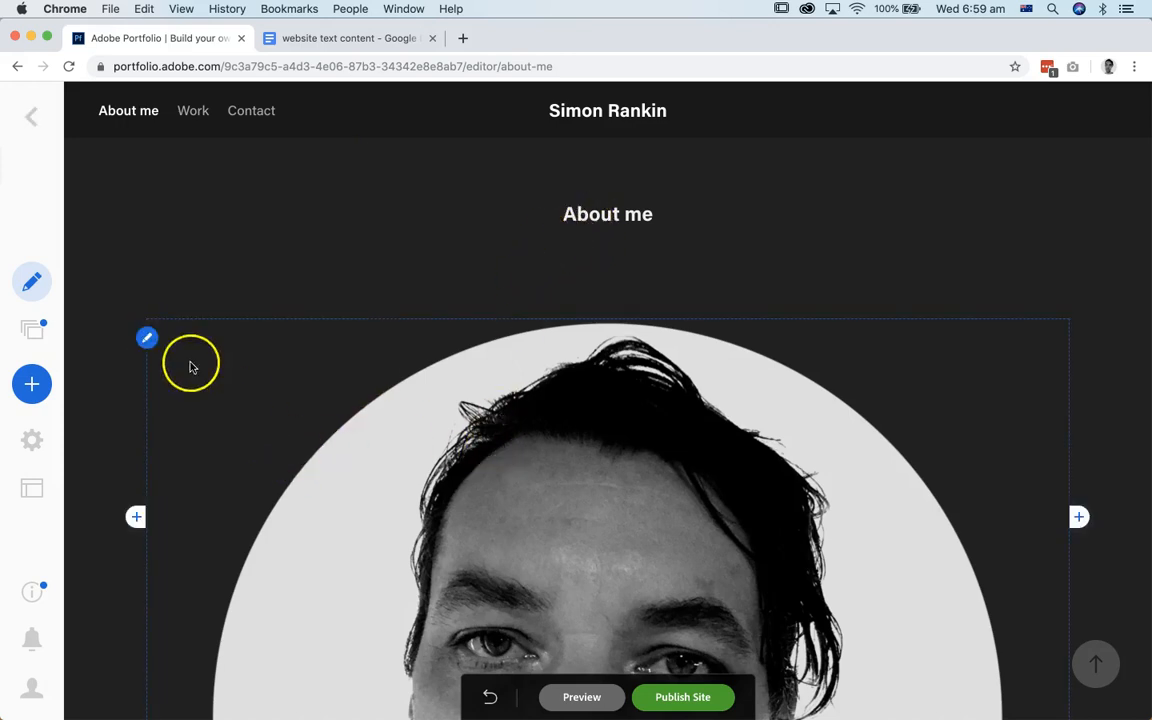
{"action": "left_click", "coordinate": [147, 339]}
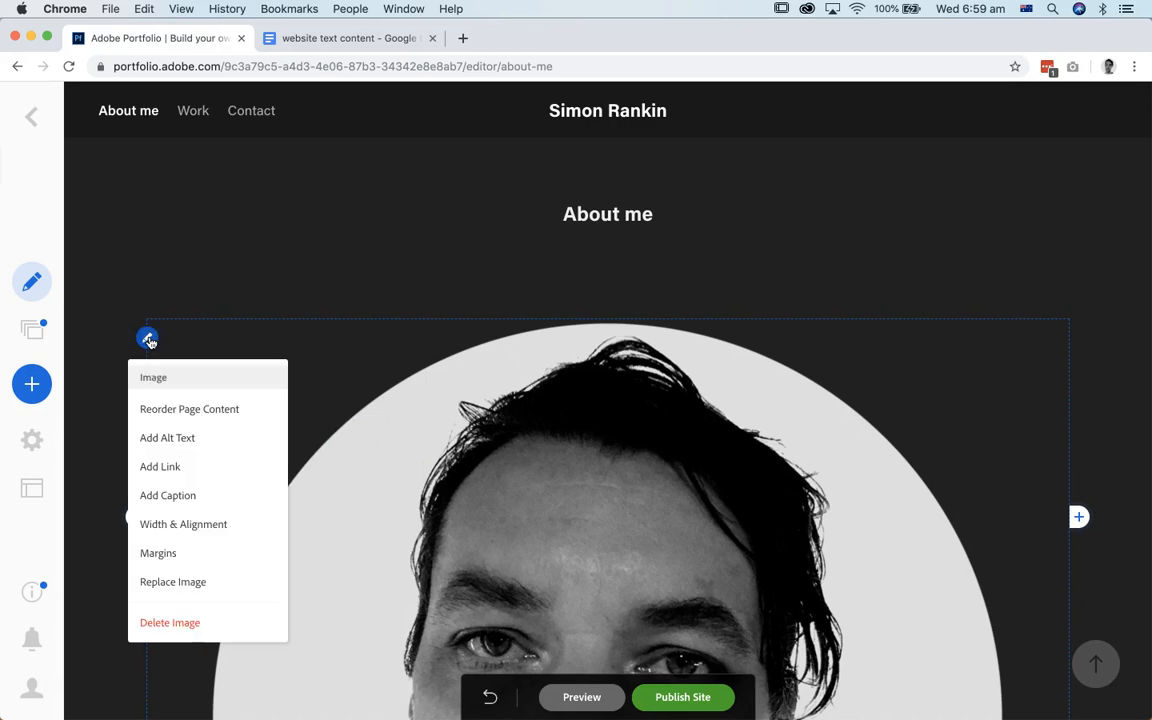
{"action": "left_click", "coordinate": [167, 526]}
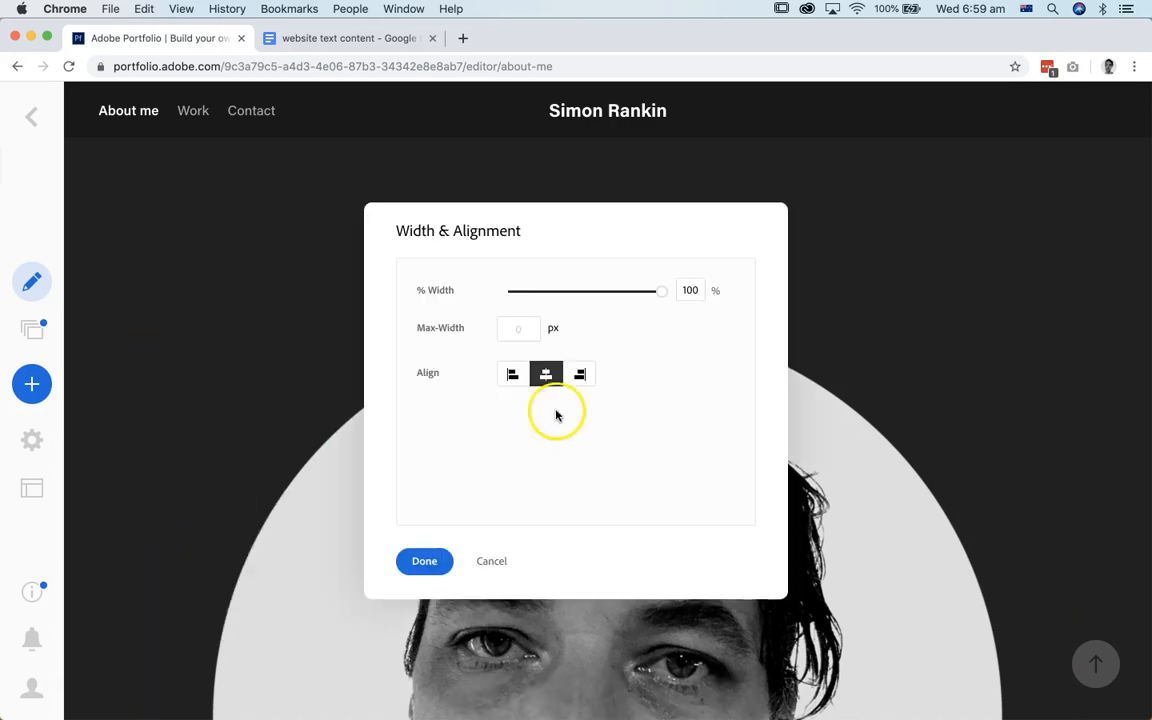
{"action": "left_click_drag", "start_coordinate": [652, 290], "coordinate": [529, 289]}
{"action": "left_click_drag", "start_coordinate": [570, 222], "coordinate": [884, 213]}
{"action": "left_click", "coordinate": [918, 323]}
{"action": "left_click", "coordinate": [871, 318]}
{"action": "type", "text": "200p"}
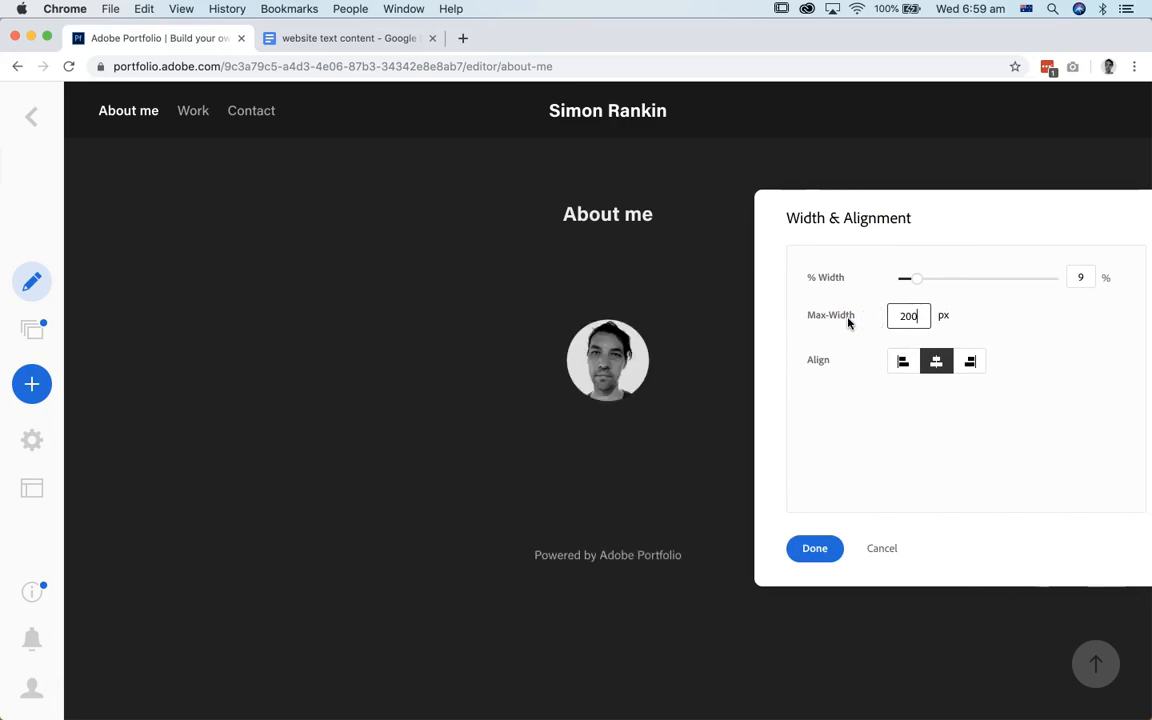
{"action": "left_click", "coordinate": [815, 550]}
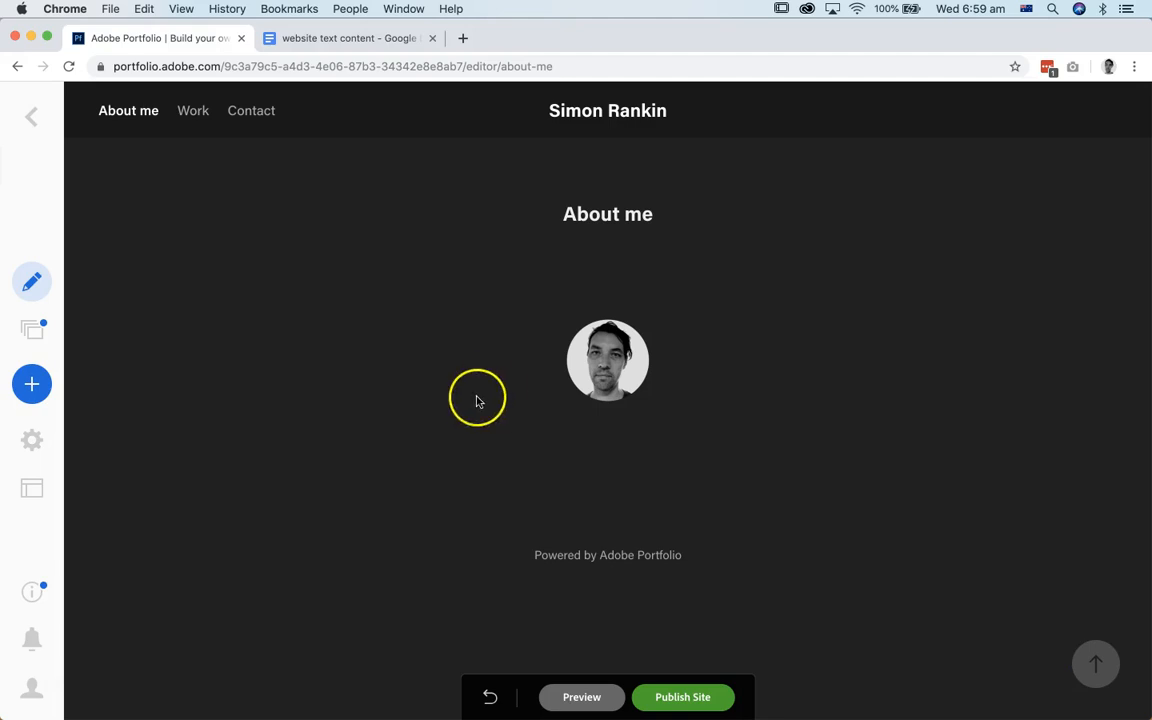
Step: Insert a text block directly below the portrait on the About me page
{"action": "mouse_move", "coordinate": [479, 440]}
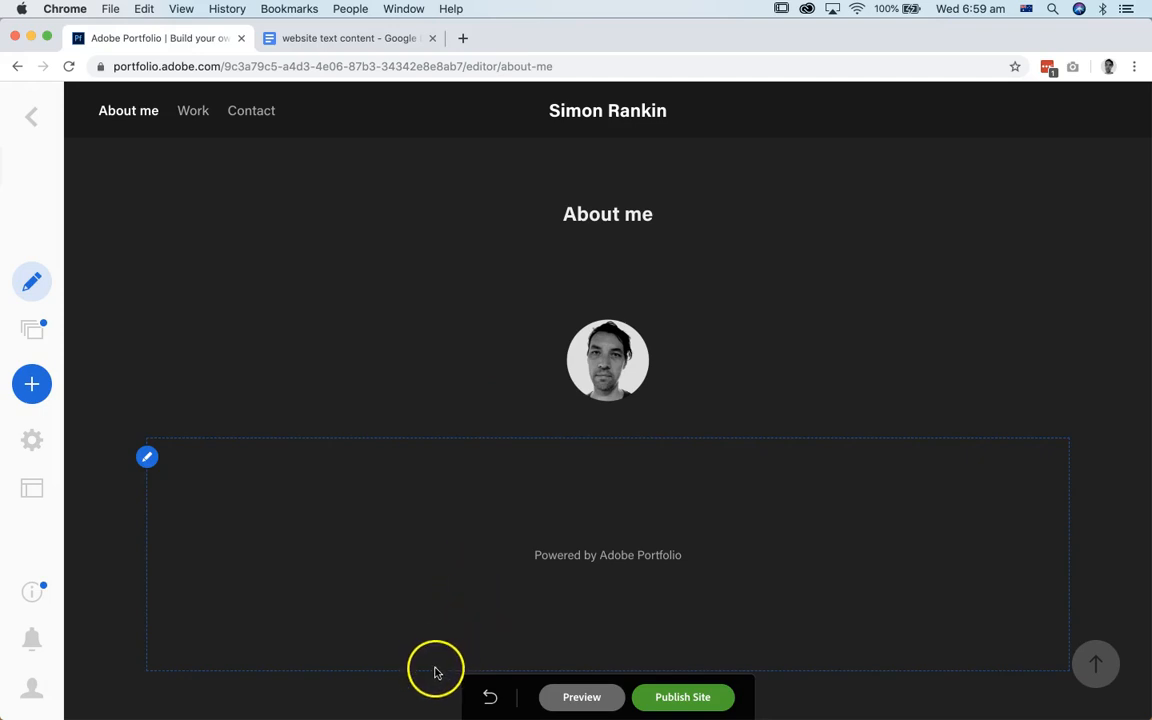
{"action": "mouse_move", "coordinate": [599, 437]}
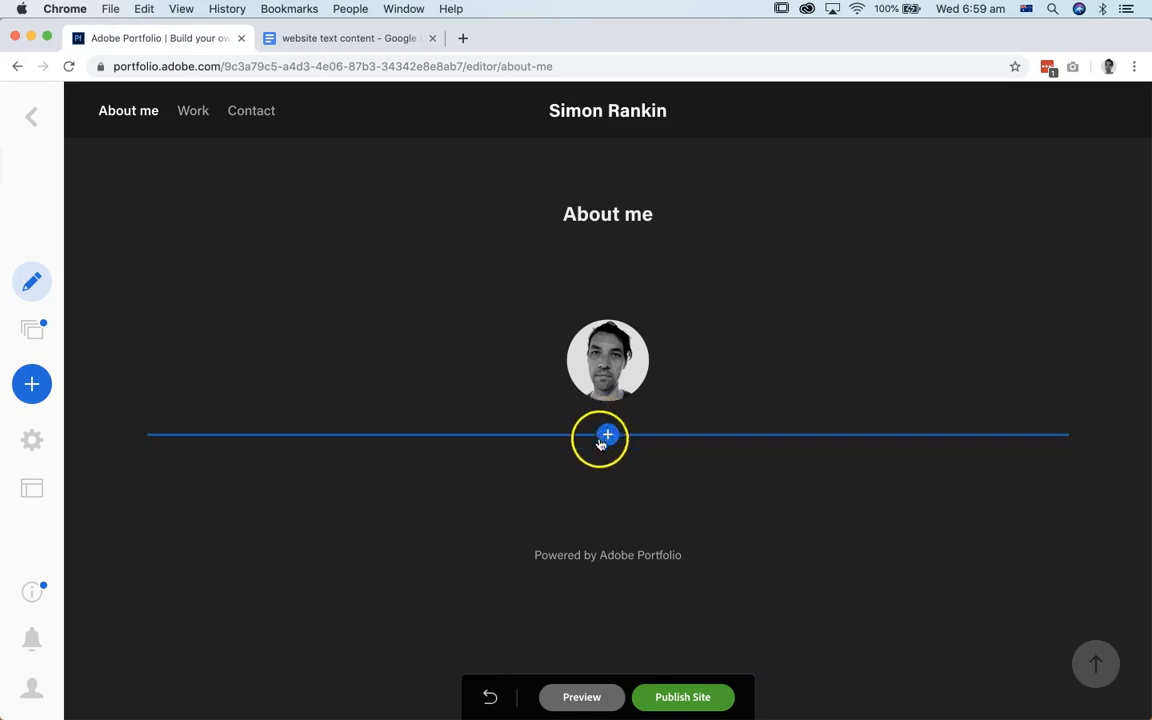
{"action": "mouse_move", "coordinate": [610, 320]}
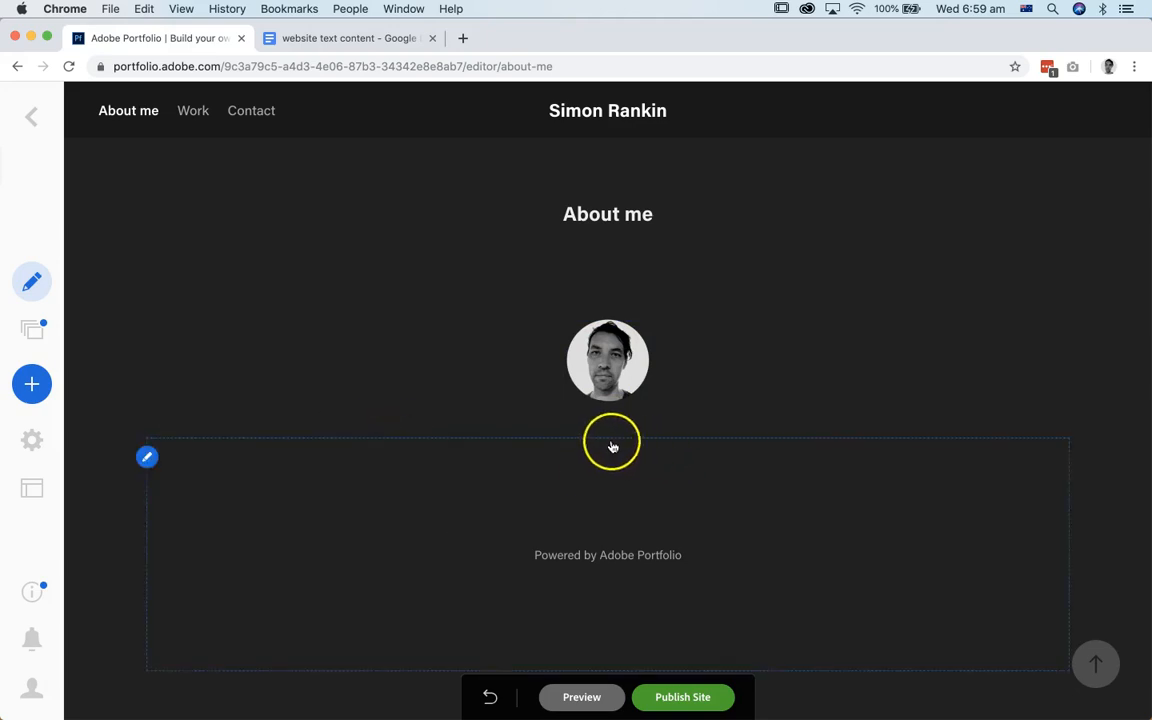
{"action": "left_click", "coordinate": [608, 435]}
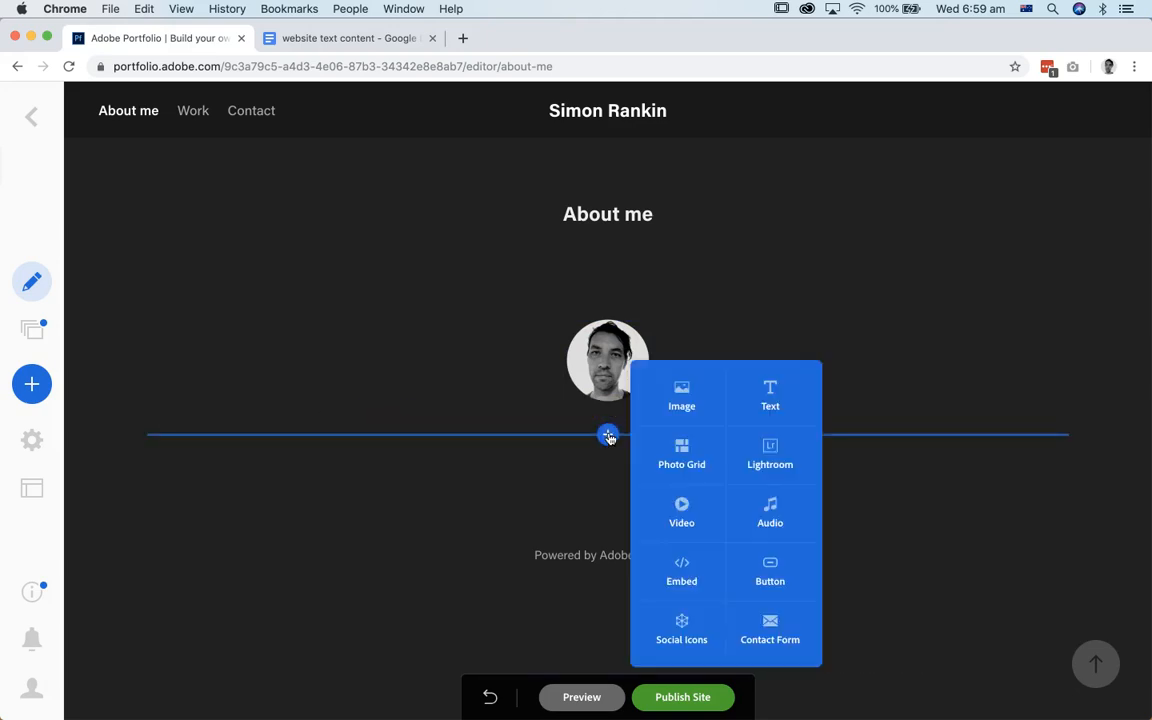
{"action": "left_click", "coordinate": [771, 398]}
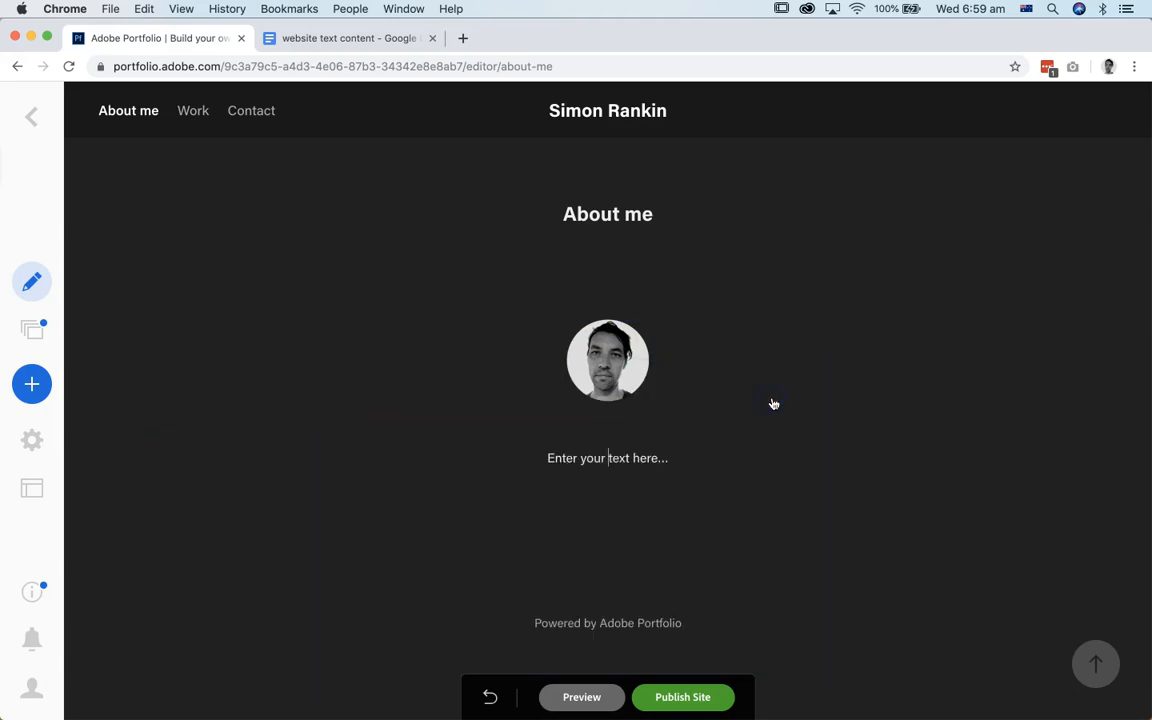
Step: Copy the two Bio paragraphs from the website text content document and paste them into a new text block below the portrait
{"action": "key", "text": "super+Tab"}
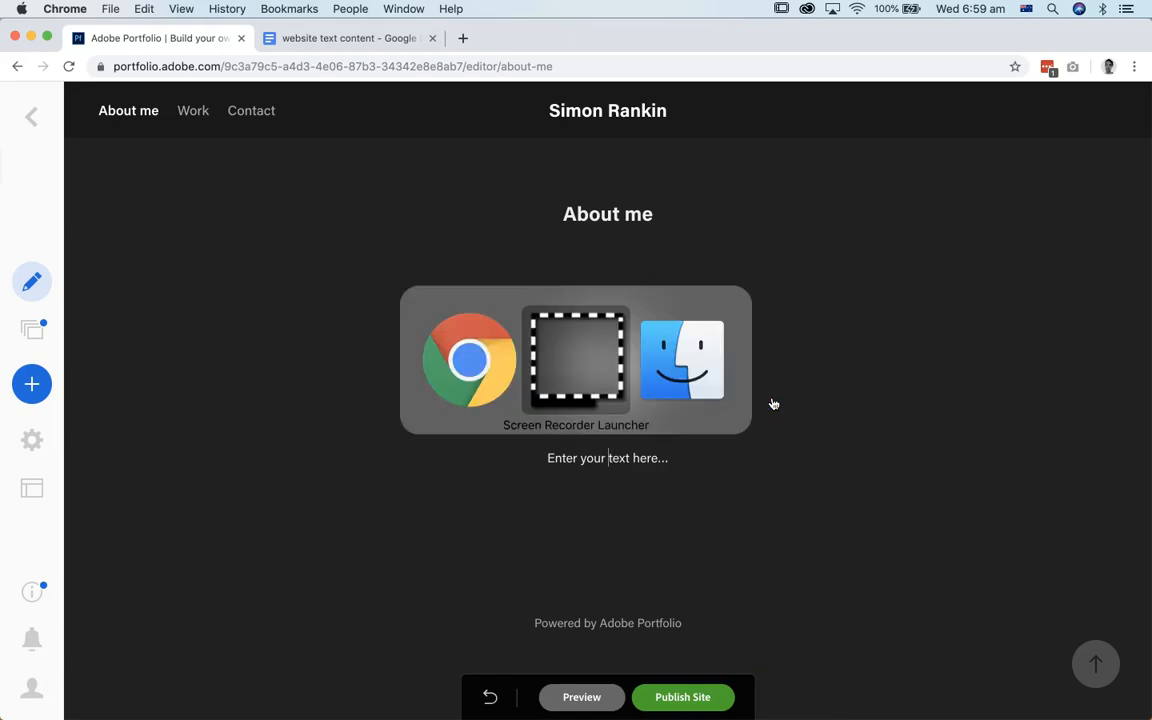
{"action": "key", "text": "super+shift+Tab"}
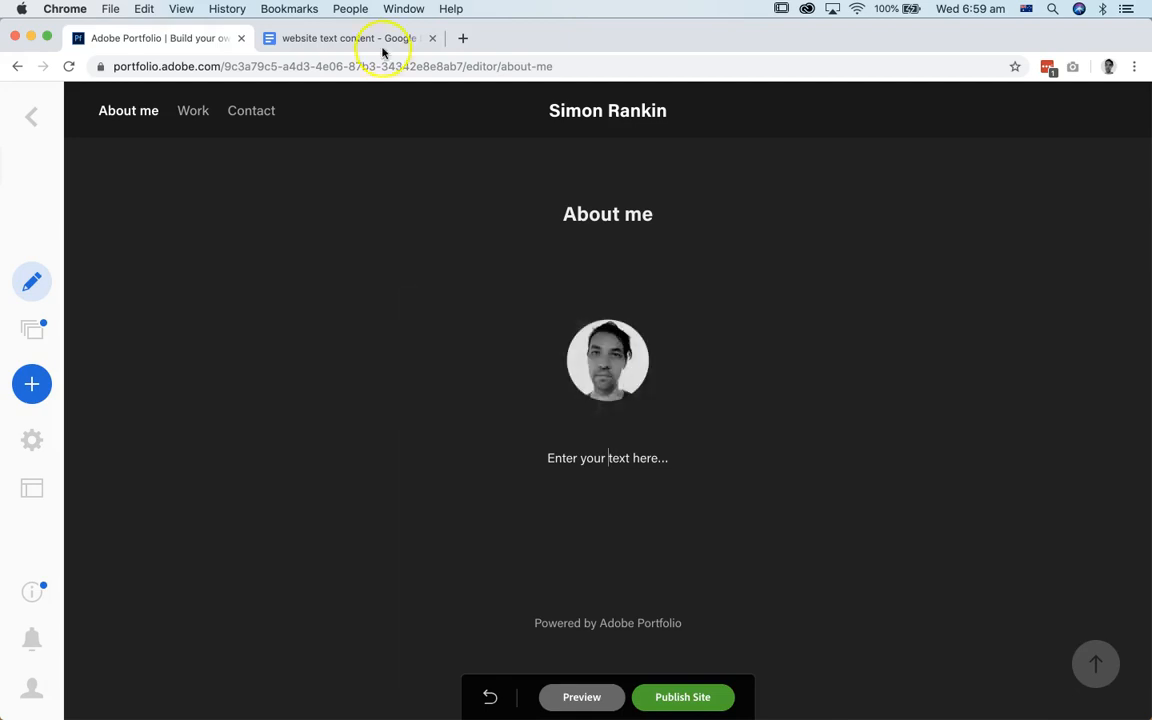
{"action": "left_click", "coordinate": [375, 39]}
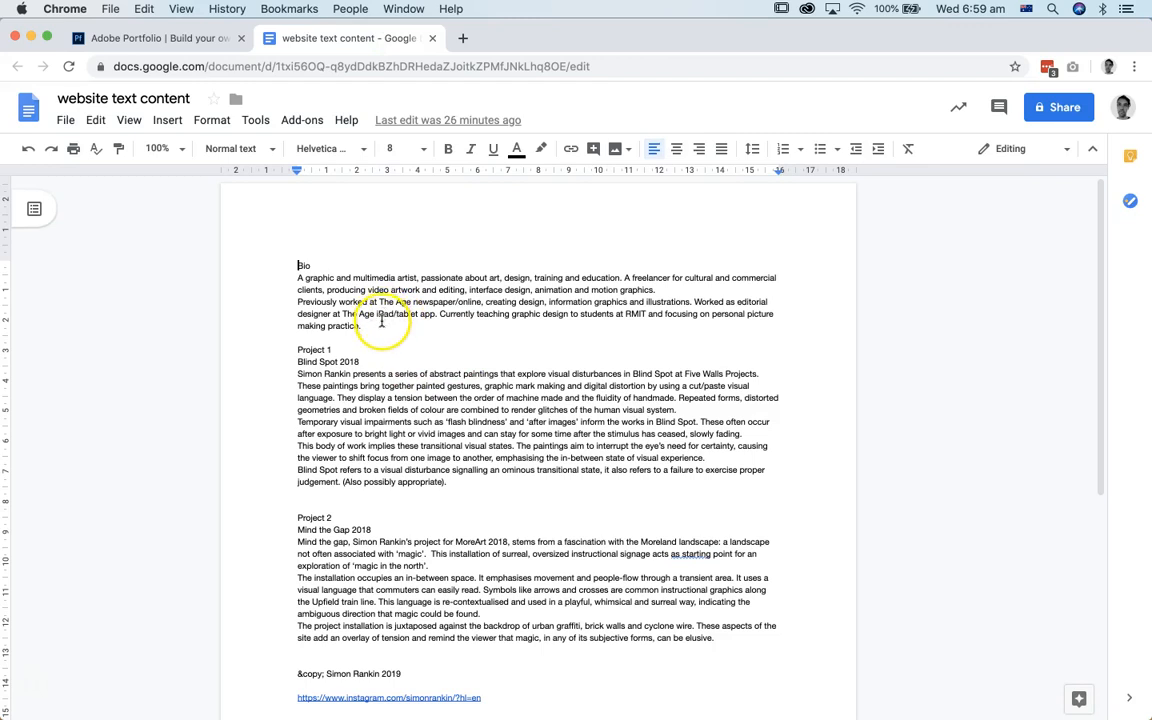
{"action": "left_click_drag", "start_coordinate": [371, 327], "coordinate": [292, 281]}
{"action": "key", "text": "super+c"}
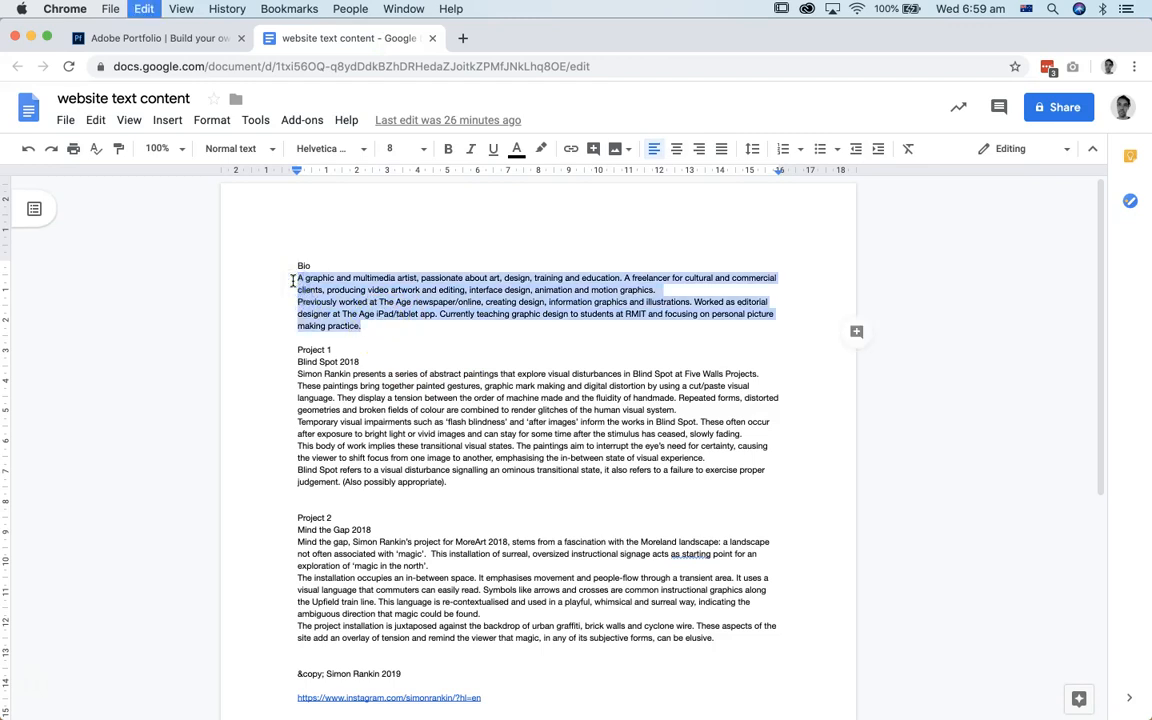
{"action": "left_click", "coordinate": [167, 38]}
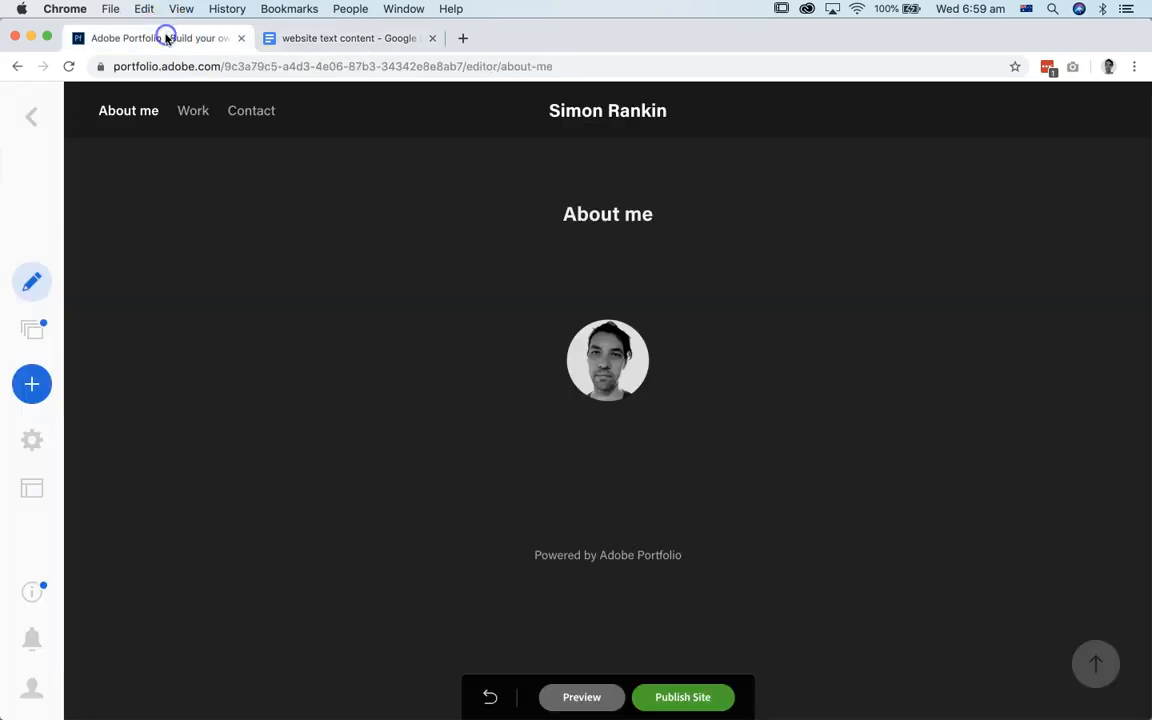
{"action": "left_click", "coordinate": [608, 434]}
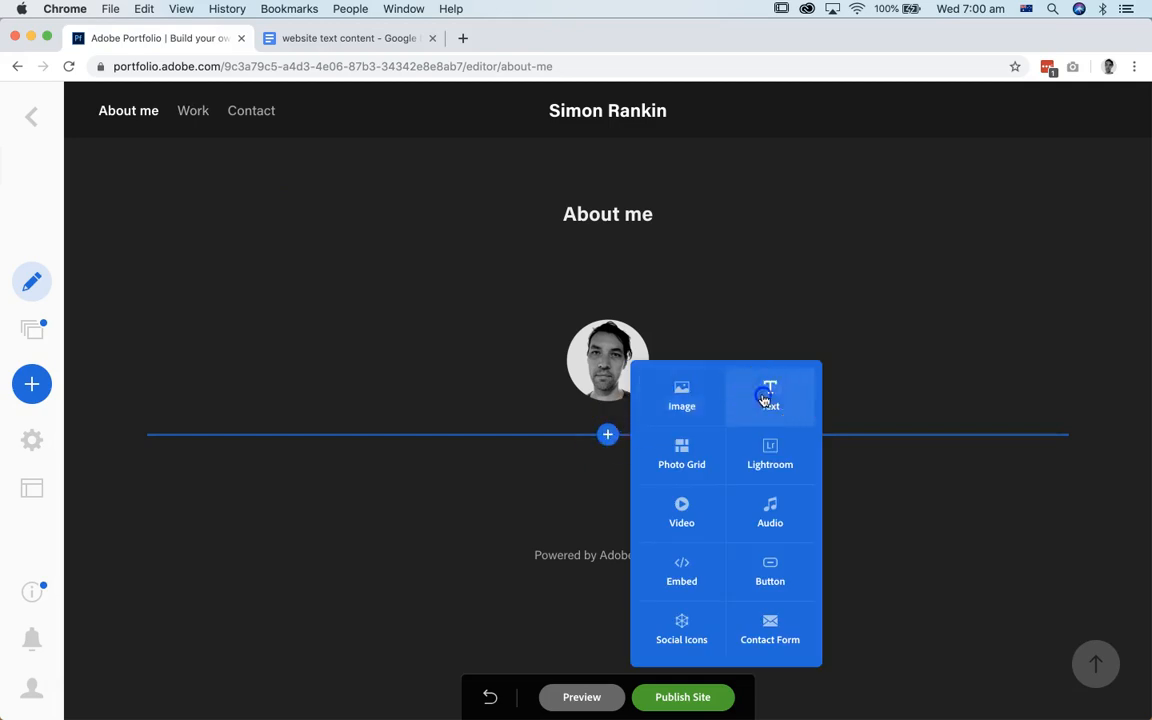
{"action": "left_click", "coordinate": [766, 396]}
{"action": "key", "text": "super+v"}
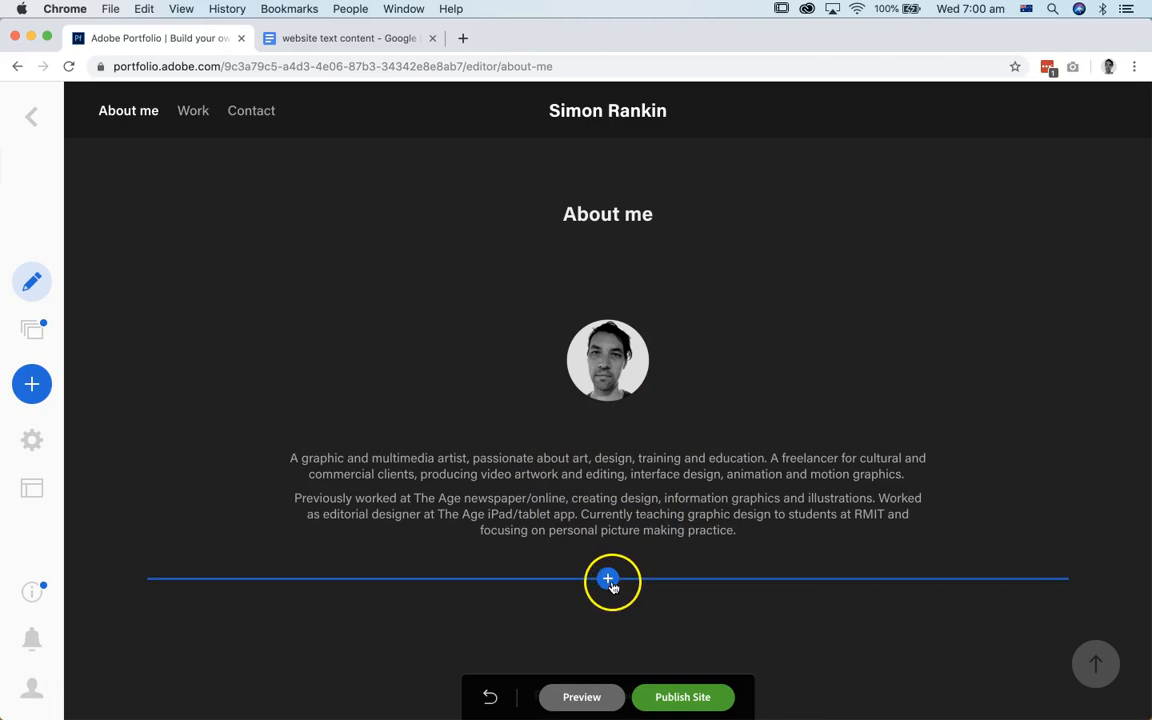
Step: Insert a Social Icons block below the bio text and copy the Instagram profile link from the website text content document
{"action": "left_click", "coordinate": [608, 579]}
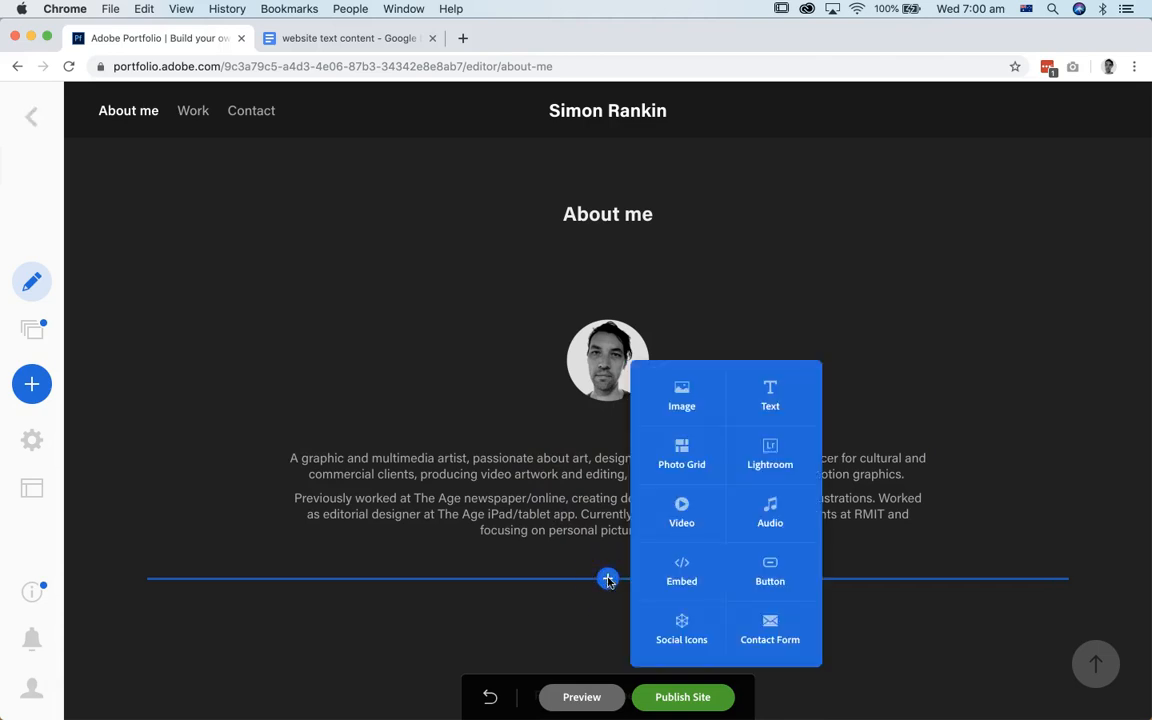
{"action": "left_click", "coordinate": [677, 622]}
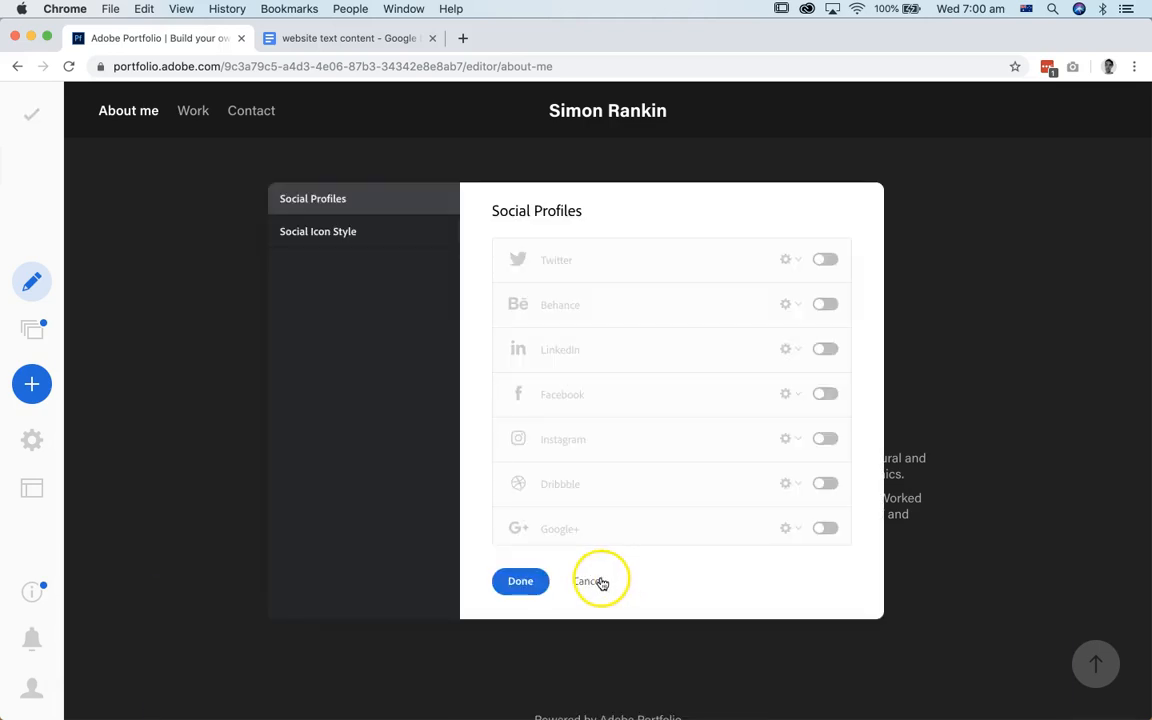
{"action": "key", "text": "super+Tab"}
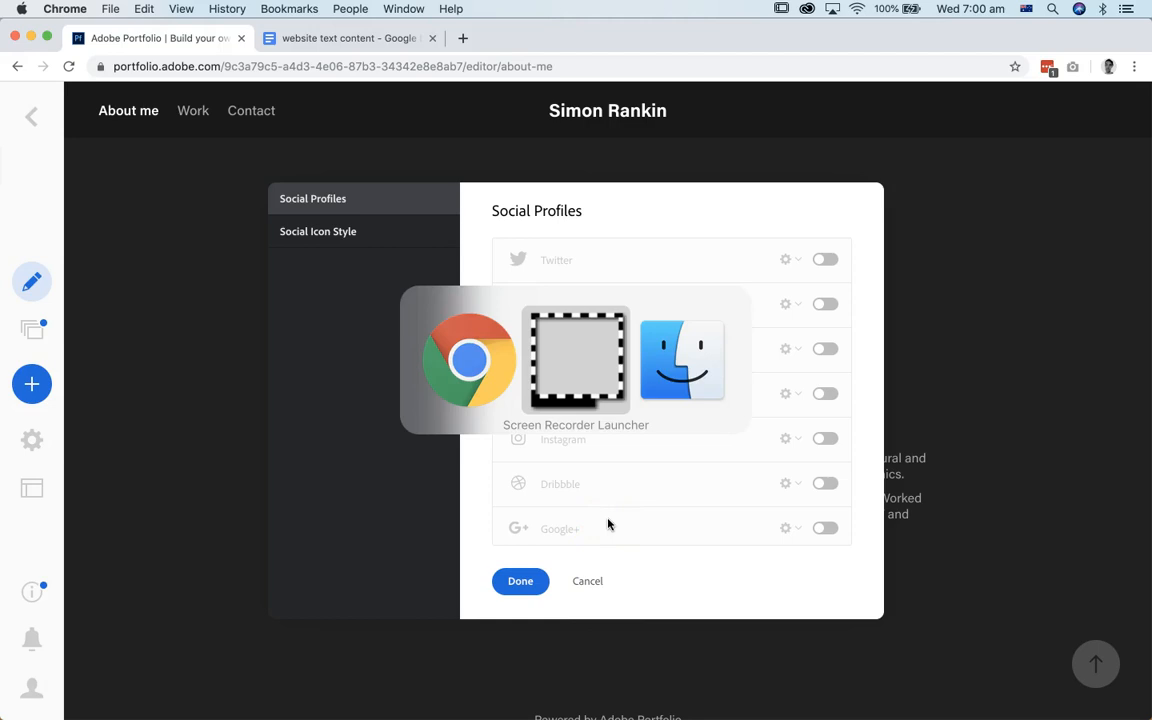
{"action": "key", "text": "super+shift+Tab"}
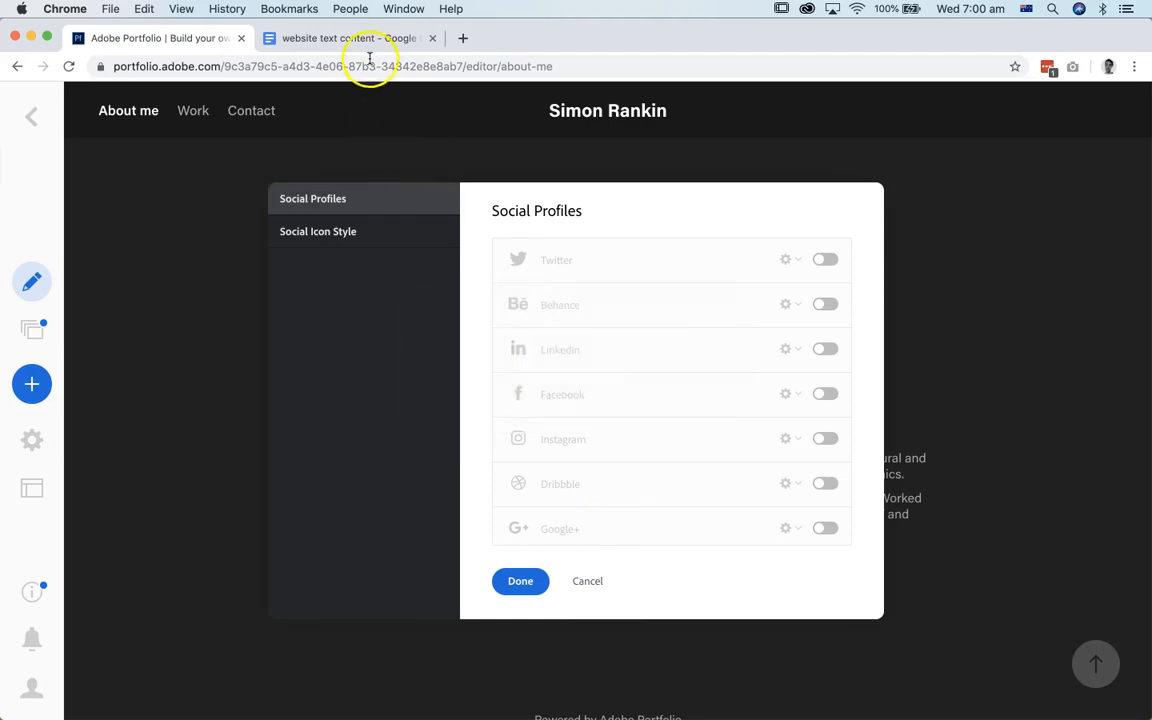
{"action": "left_click", "coordinate": [359, 40]}
{"action": "left_click_drag", "start_coordinate": [487, 699], "coordinate": [303, 700]}
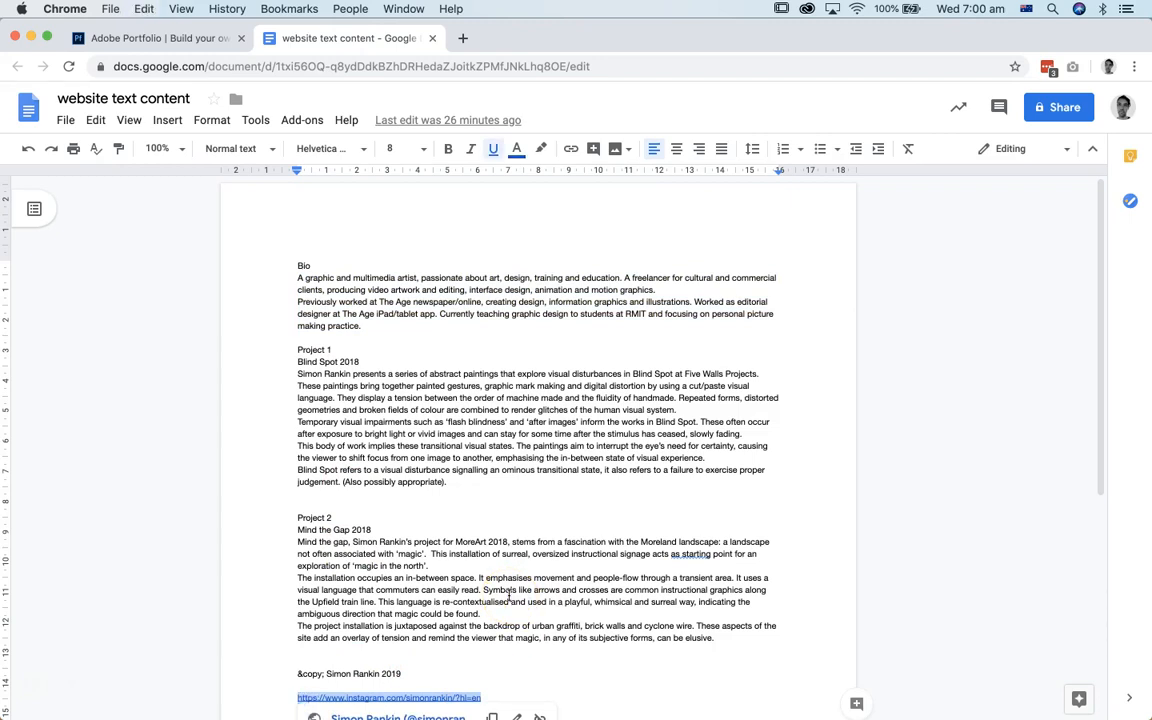
Step: Back in Adobe Portfolio, enable the Instagram social profile, enter the copied profile link as its URL and apply the settings
{"action": "left_click", "coordinate": [137, 42]}
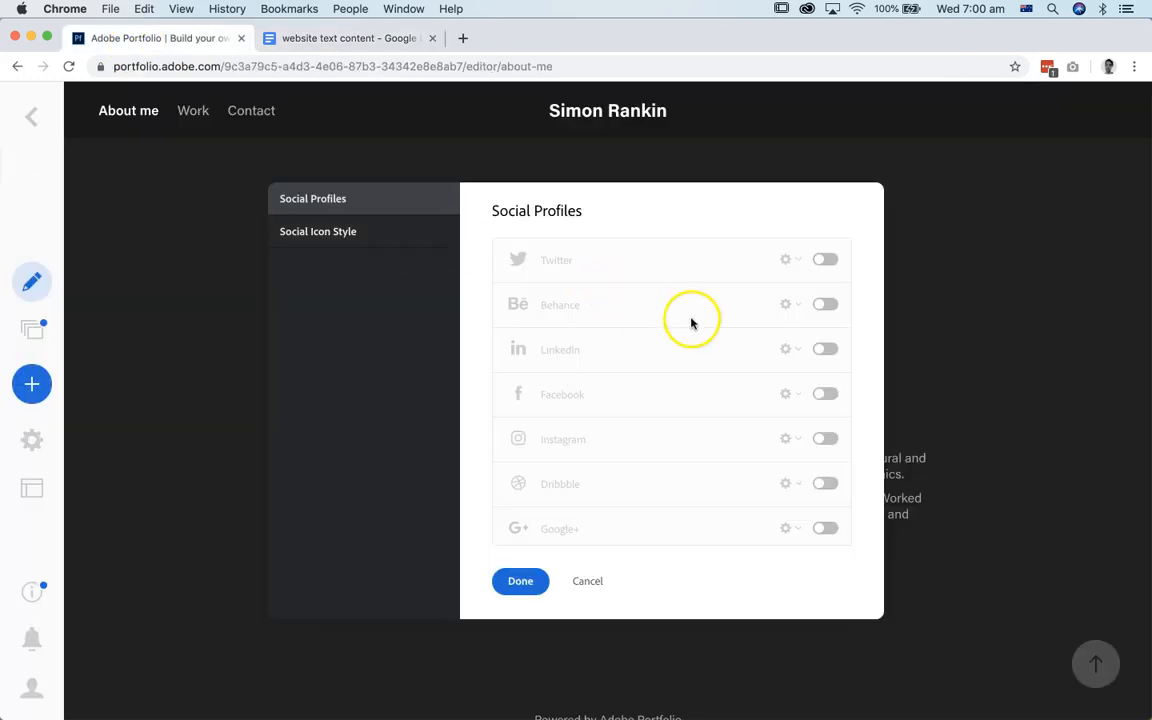
{"action": "left_click", "coordinate": [825, 440]}
{"action": "left_click", "coordinate": [598, 440]}
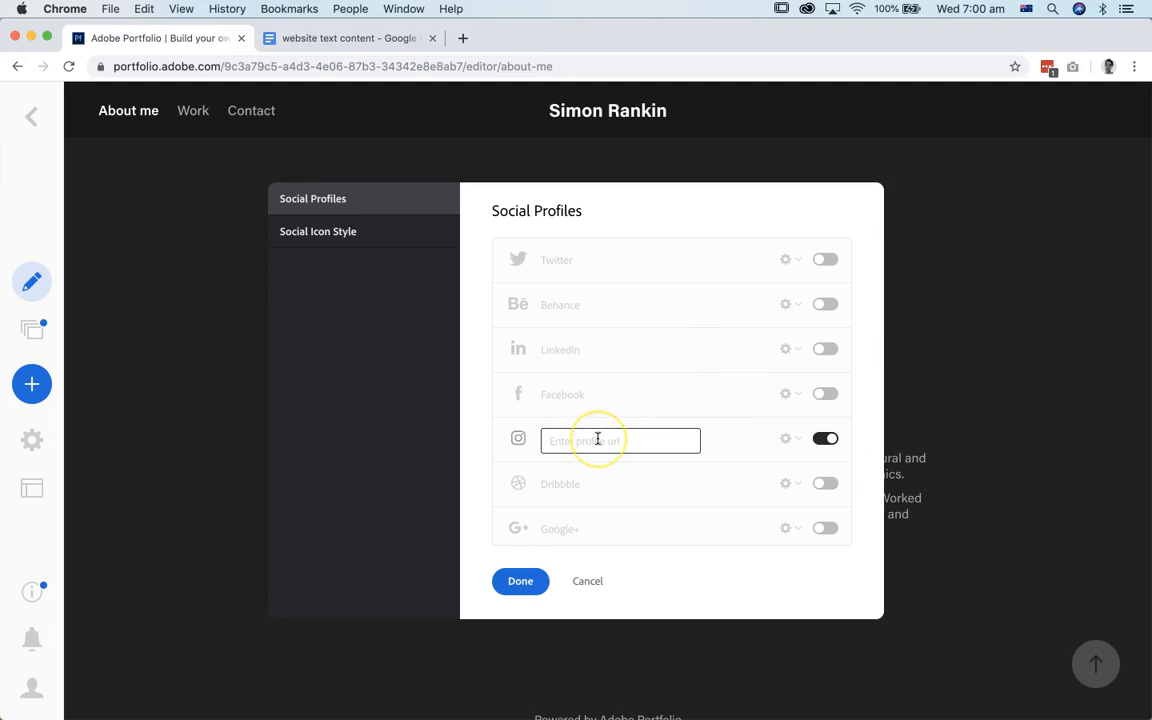
{"action": "key", "text": "super+v"}
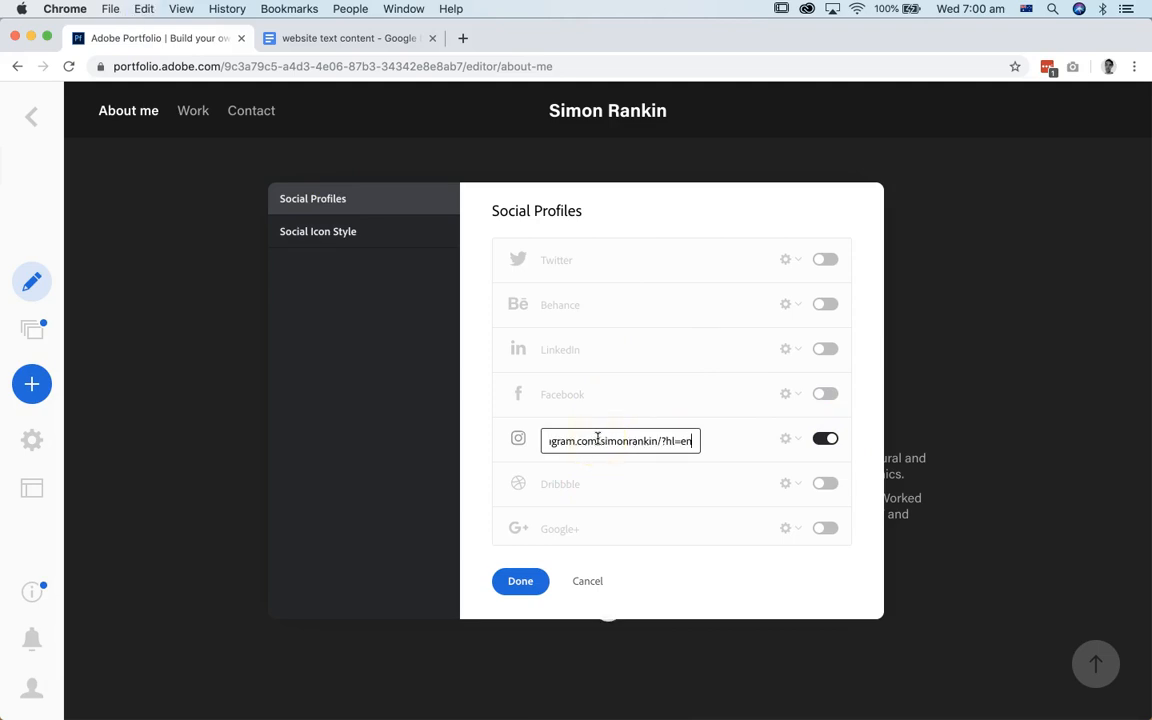
{"action": "left_click", "coordinate": [519, 581]}
{"action": "left_click", "coordinate": [609, 609]}
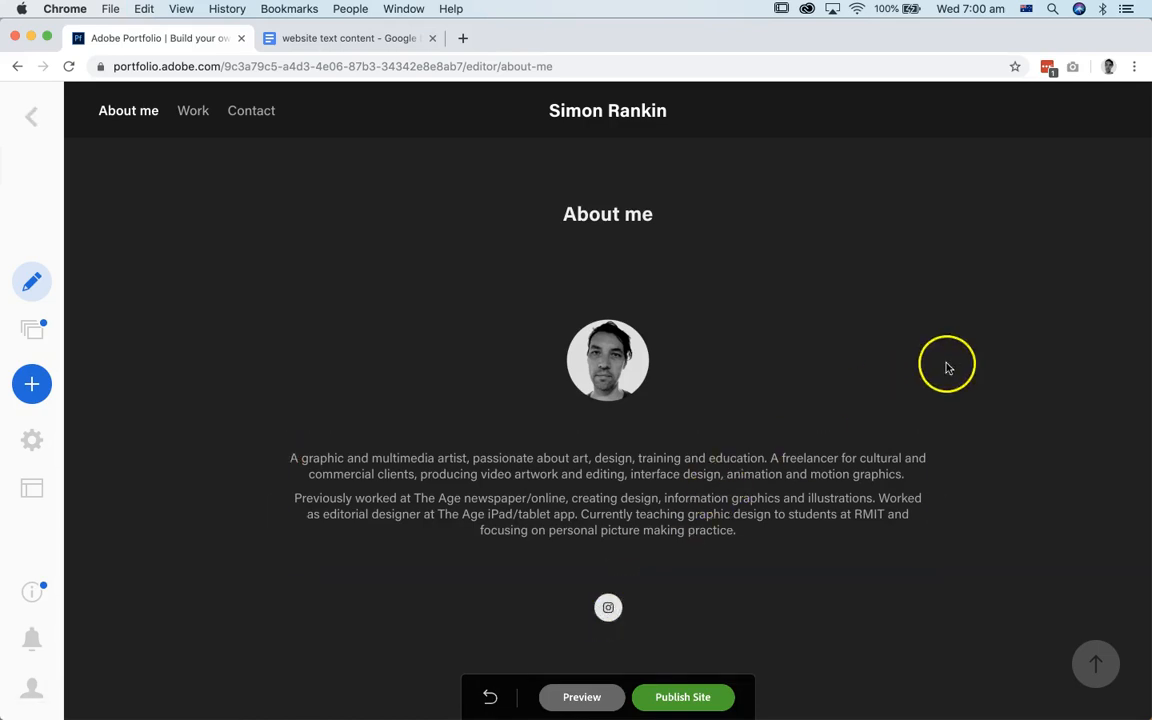
Step: Copy the 2019 copyright line, including its &copy; code, from the website text content document
{"action": "scroll", "coordinate": [956, 309], "scroll_direction": "down", "scroll_amount": 3}
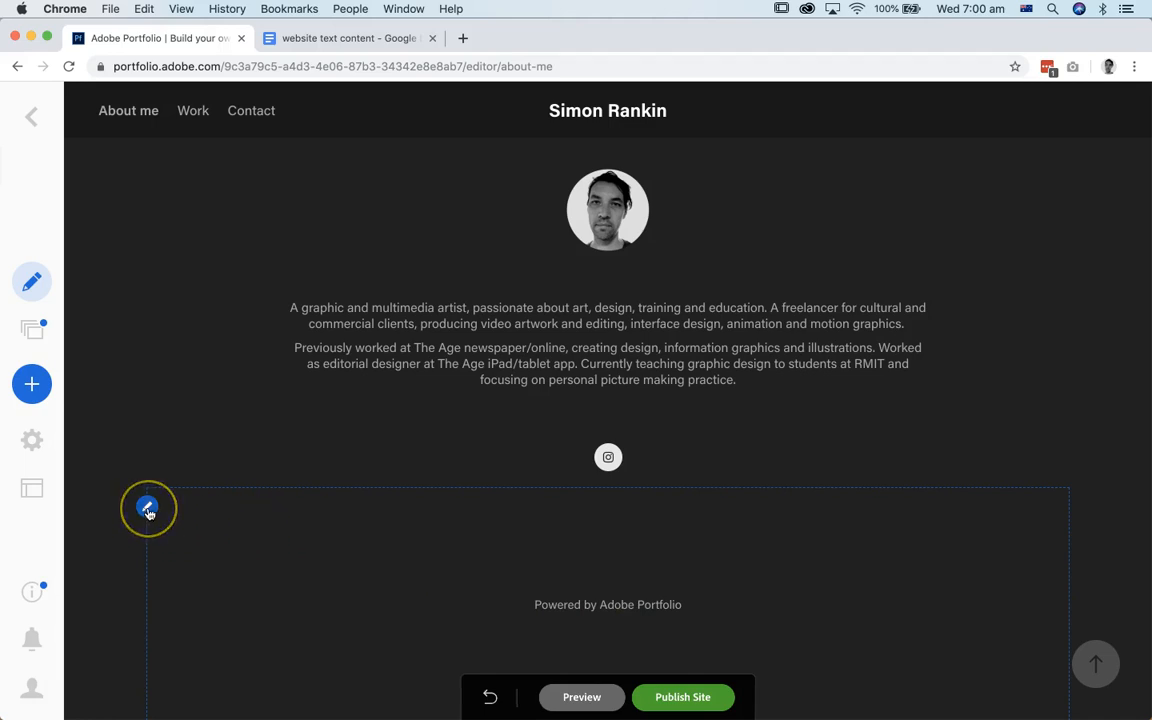
{"action": "left_click", "coordinate": [315, 39]}
{"action": "scroll", "coordinate": [473, 596], "scroll_direction": "down", "scroll_amount": 2}
{"action": "left_click", "coordinate": [502, 594]}
{"action": "left_click", "coordinate": [419, 570]}
{"action": "left_click_drag", "start_coordinate": [408, 570], "coordinate": [297, 570]}
{"action": "key", "text": "super+c"}
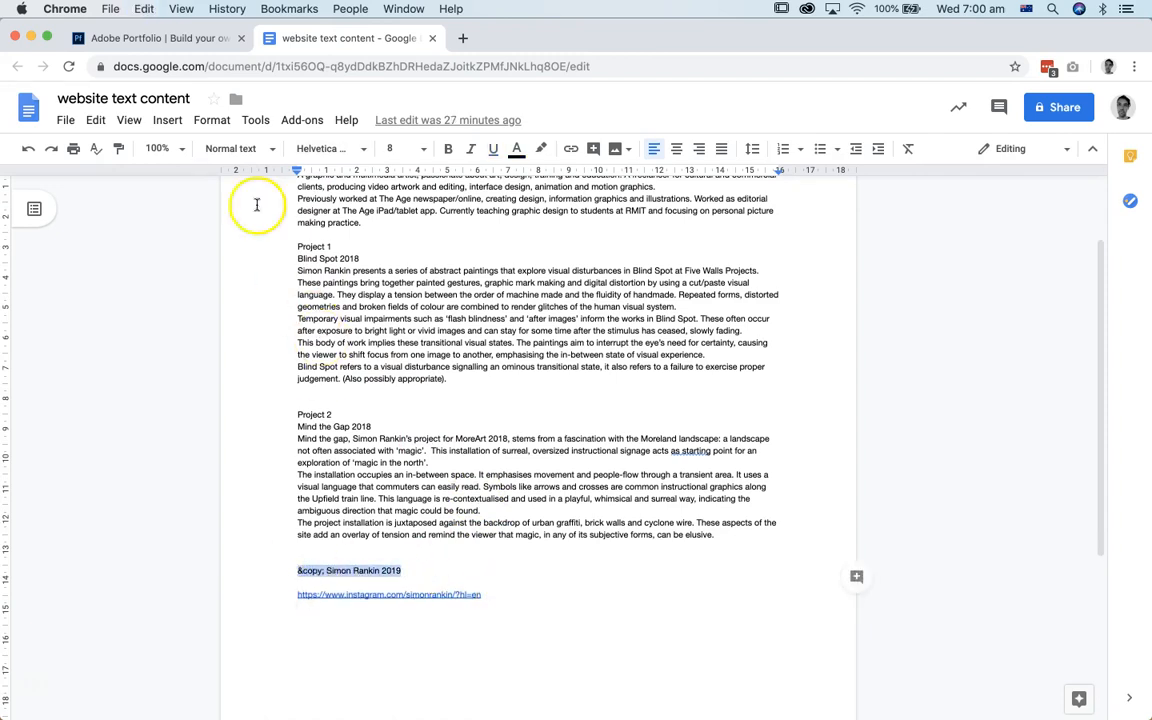
Step: Back in Adobe Portfolio, replace the page footer's text with the copied copyright line and apply the change
{"action": "left_click", "coordinate": [174, 38]}
{"action": "mouse_move", "coordinate": [612, 599]}
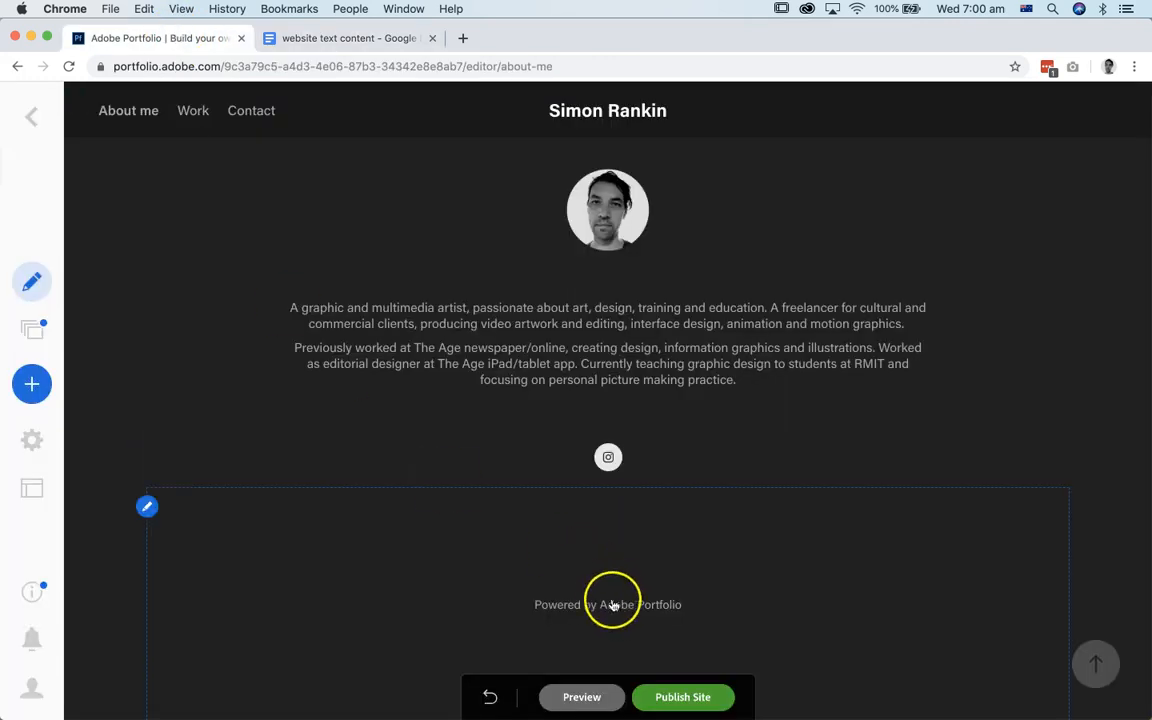
{"action": "left_click", "coordinate": [147, 508]}
{"action": "mouse_move", "coordinate": [779, 347]}
{"action": "left_mouse_down"}
{"action": "mouse_move", "coordinate": [587, 332]}
{"action": "mouse_move", "coordinate": [580, 316]}
{"action": "left_mouse_up"}
{"action": "key", "text": "super+v"}
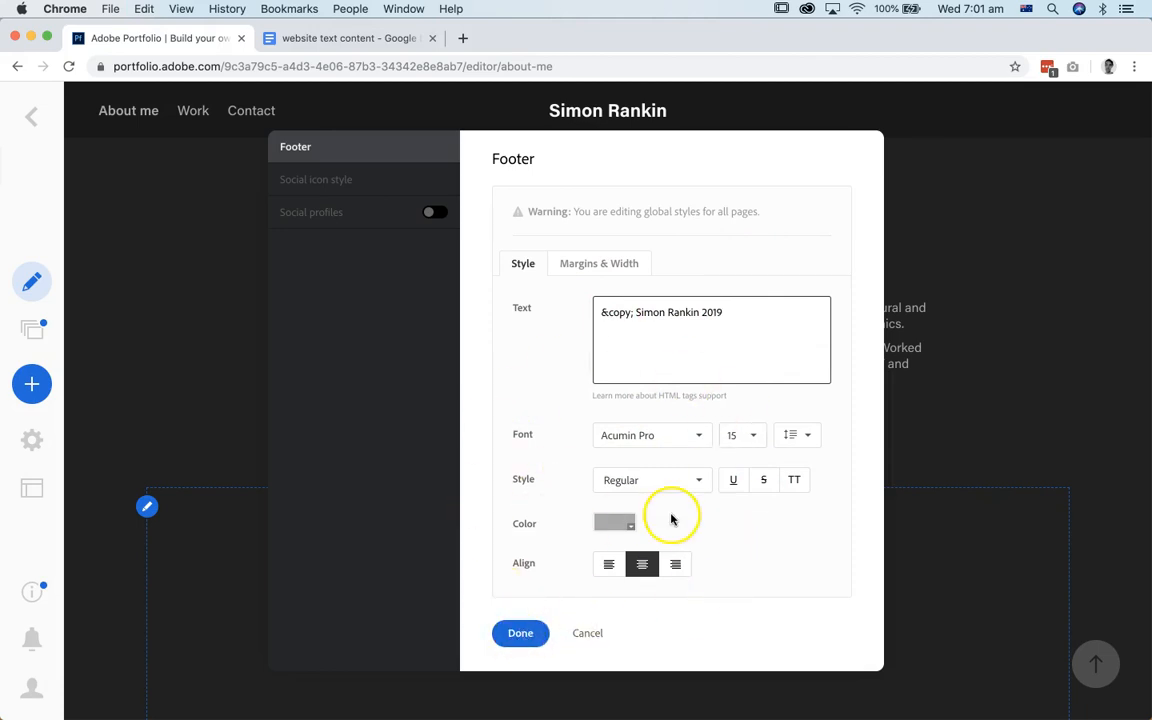
{"action": "left_click", "coordinate": [520, 634]}
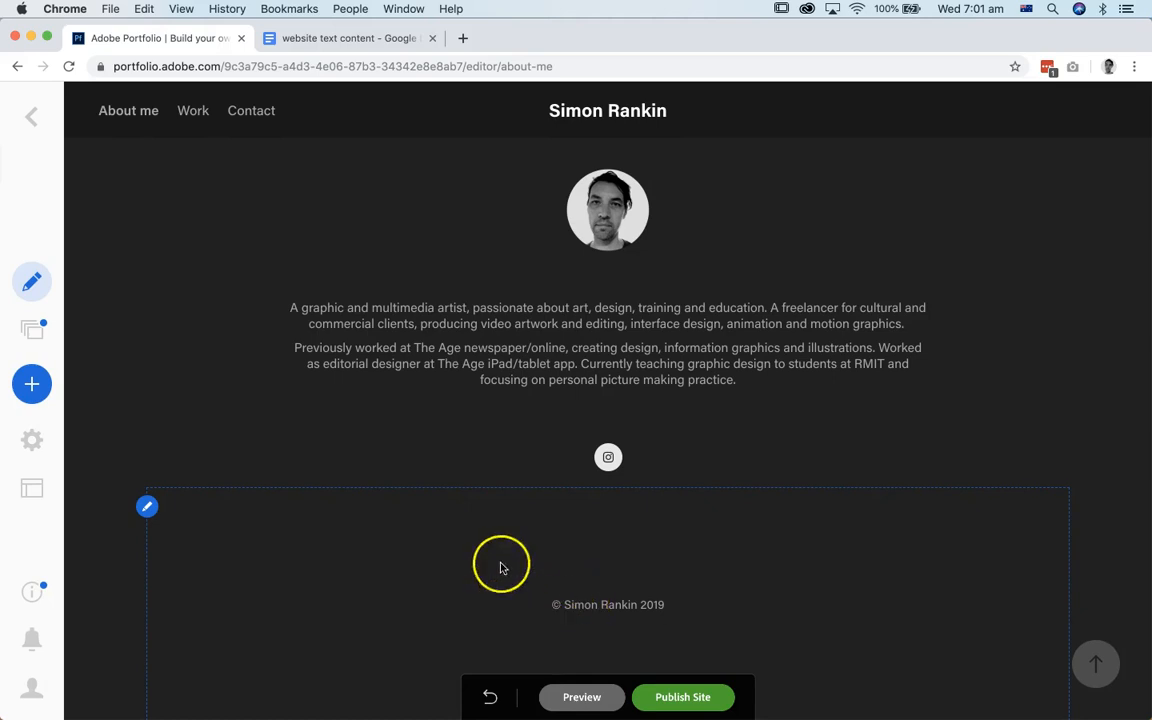
Step: Enable the footer's social profiles and turn on Instagram with the profile link copied from the website text content document
{"action": "left_click", "coordinate": [146, 507]}
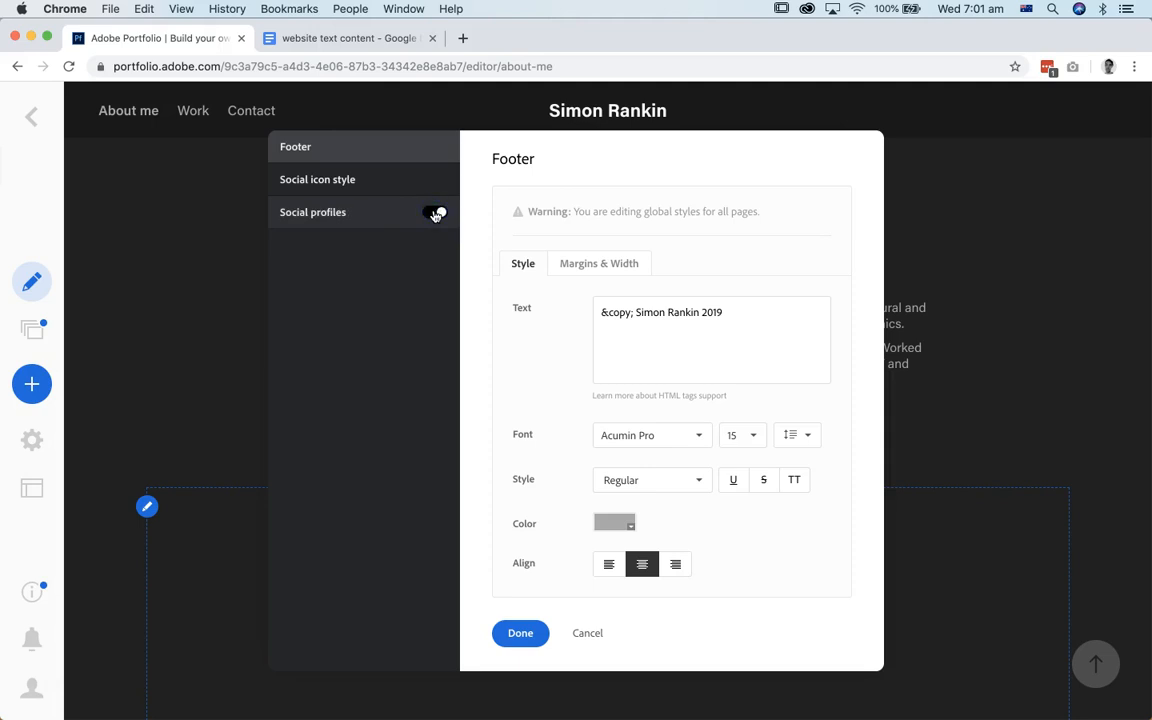
{"action": "left_click", "coordinate": [357, 214]}
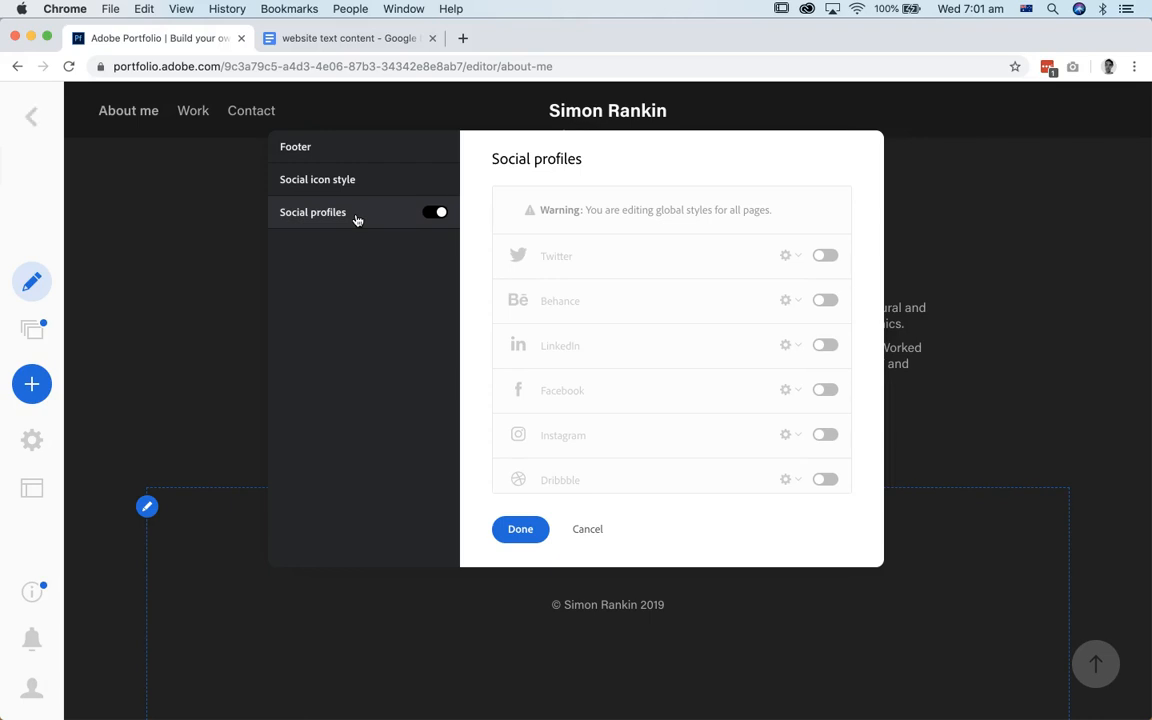
{"action": "left_click", "coordinate": [293, 38]}
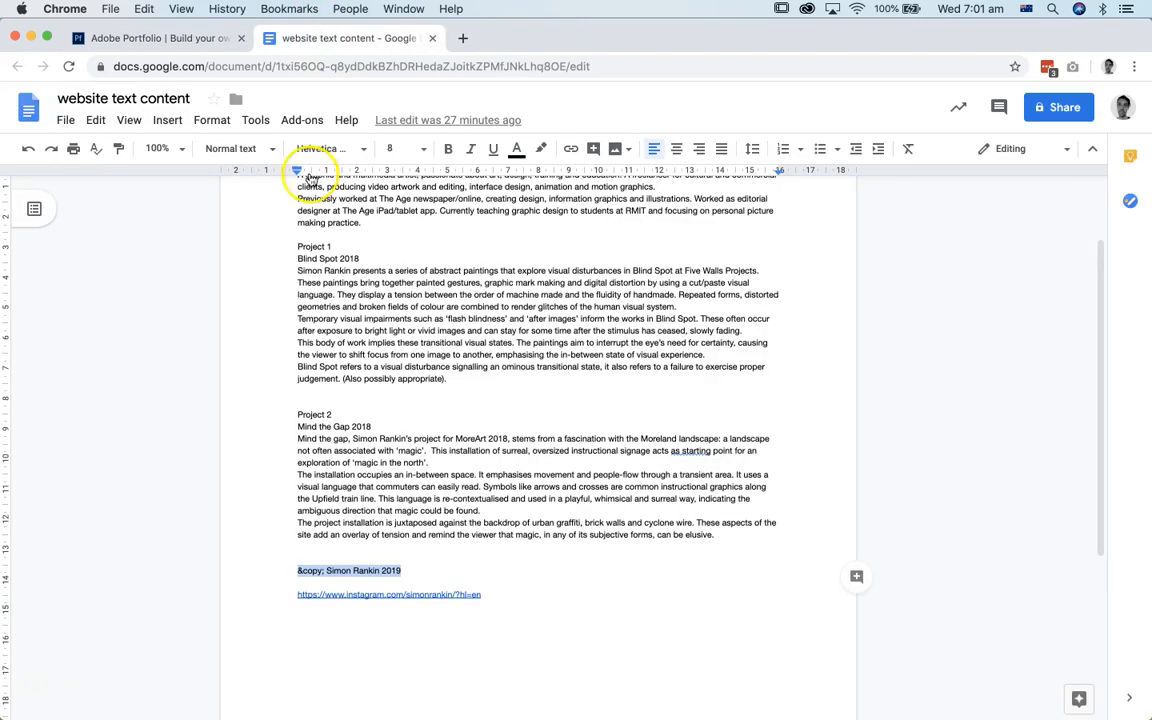
{"action": "left_click_drag", "start_coordinate": [519, 599], "coordinate": [288, 591]}
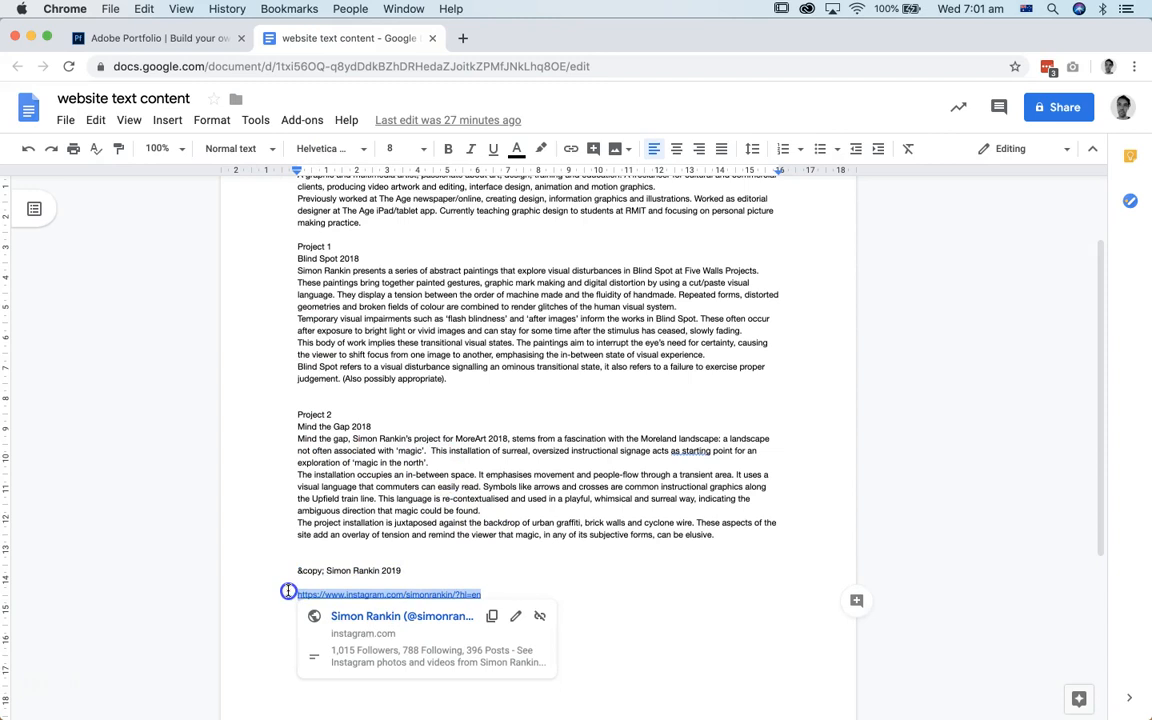
{"action": "left_click", "coordinate": [172, 38]}
{"action": "left_click", "coordinate": [823, 434]}
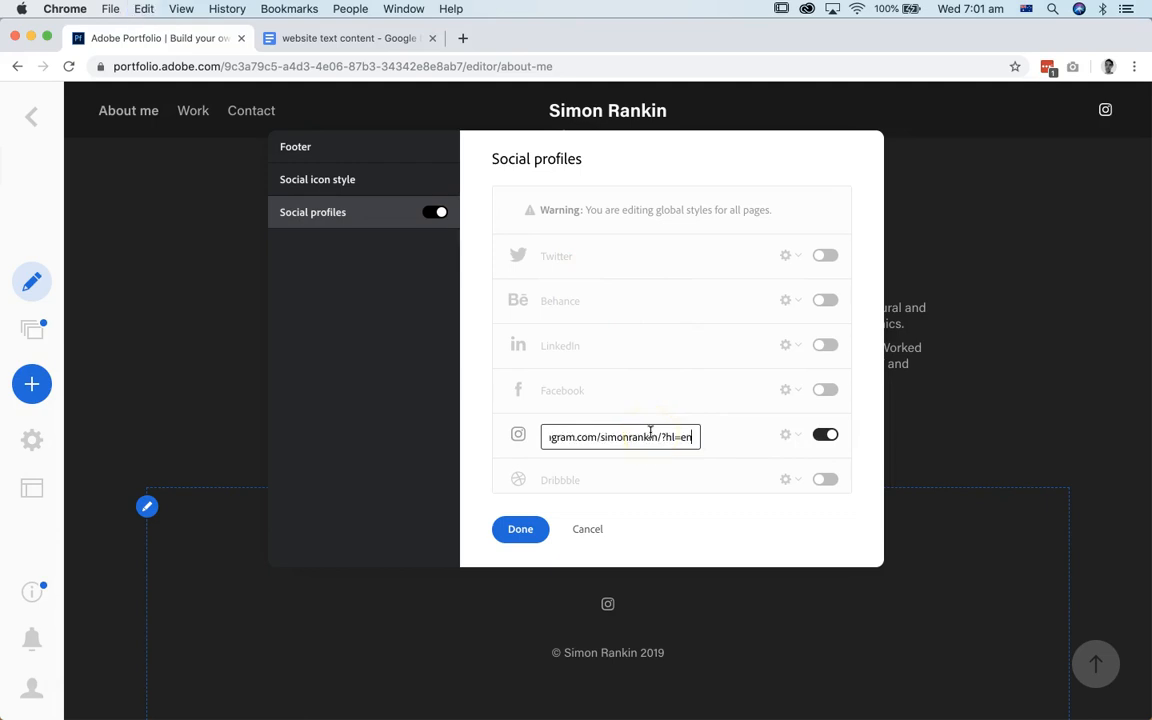
{"action": "left_click", "coordinate": [518, 529]}
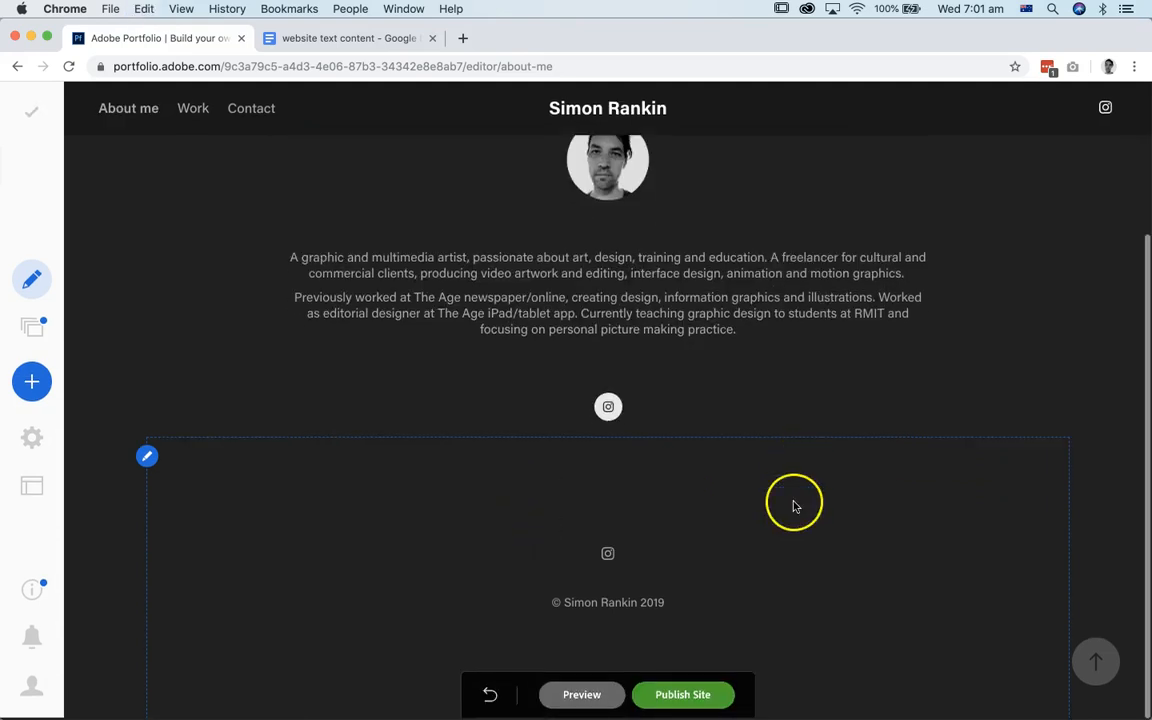
{"action": "mouse_move", "coordinate": [612, 450]}
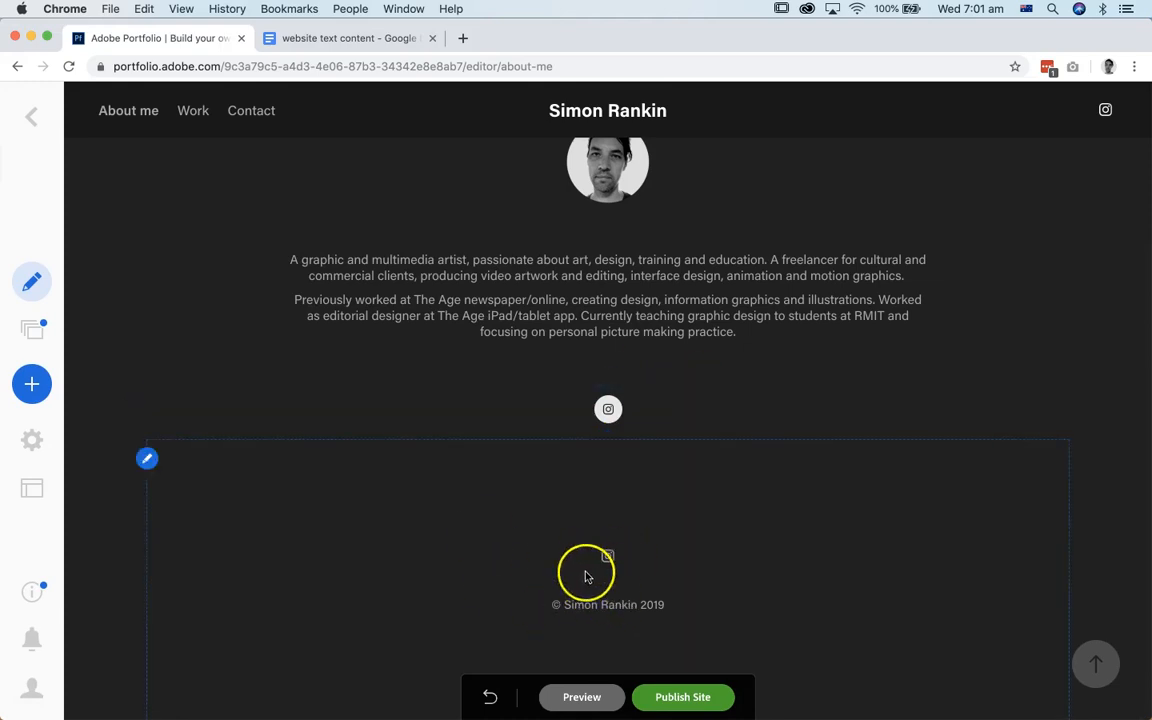
{"action": "mouse_move", "coordinate": [1105, 113]}
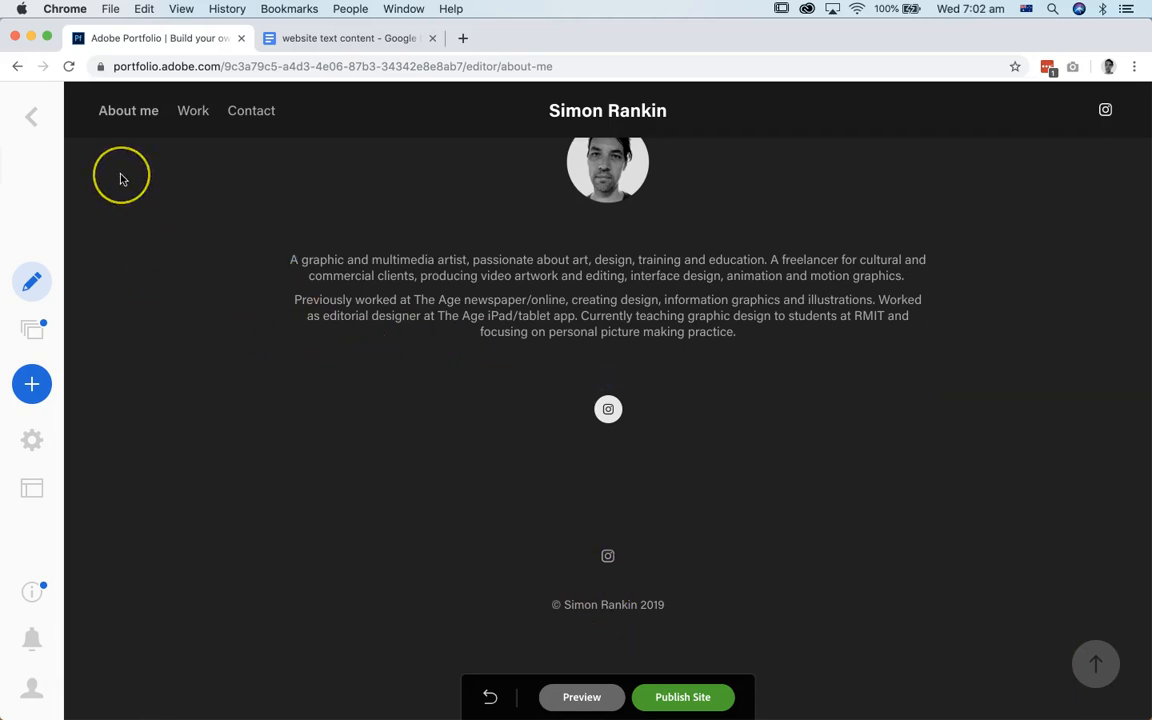
Step: Open the Work page and dismiss the getting-started prompt without publishing the site
{"action": "left_click", "coordinate": [194, 116]}
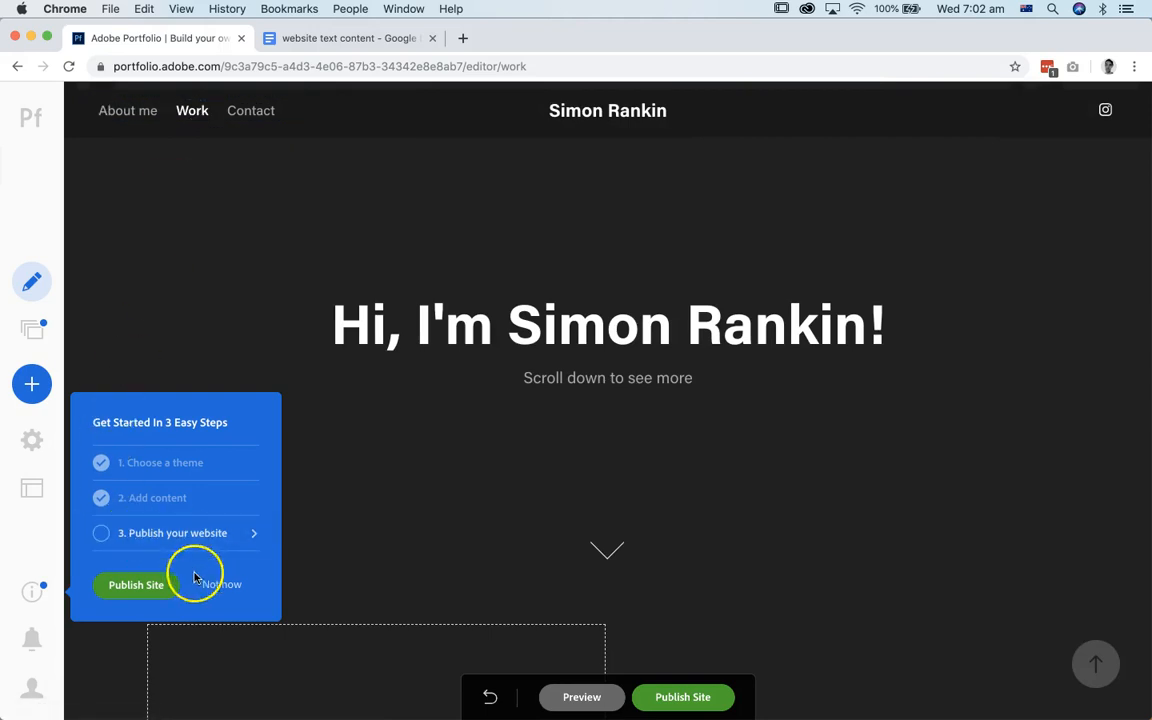
{"action": "left_click", "coordinate": [226, 588]}
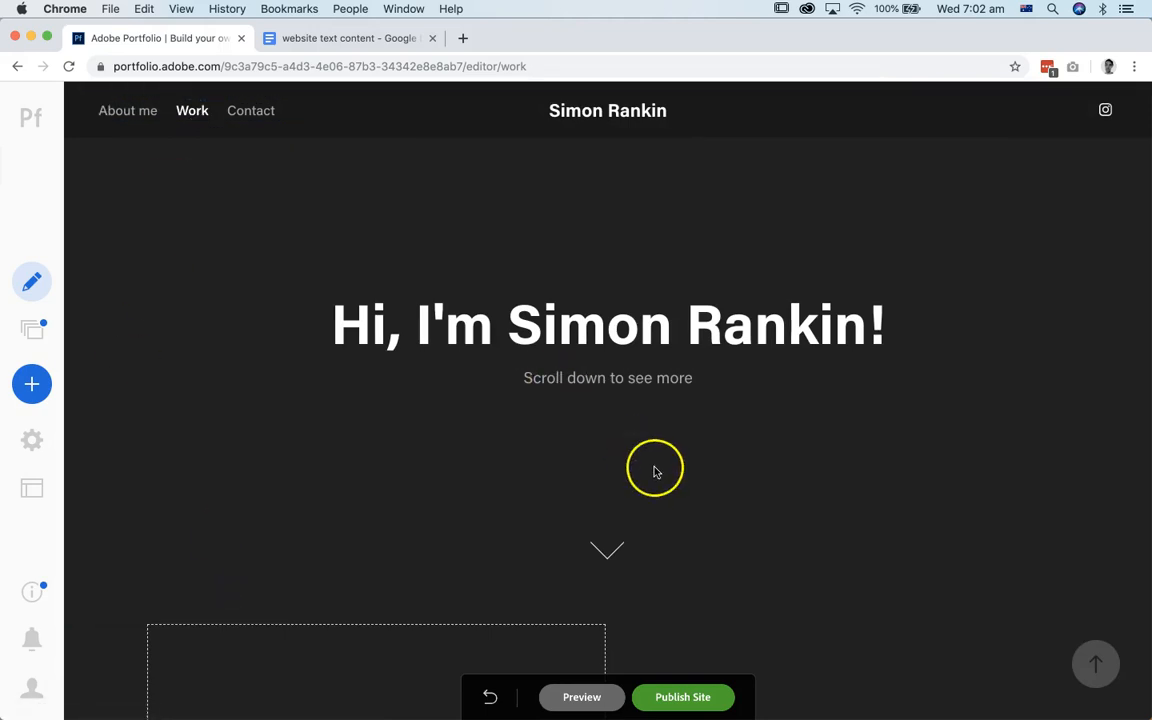
{"action": "scroll", "coordinate": [650, 505], "scroll_direction": "down", "scroll_amount": 2}
{"action": "scroll", "coordinate": [648, 516], "scroll_direction": "up", "scroll_amount": 2}
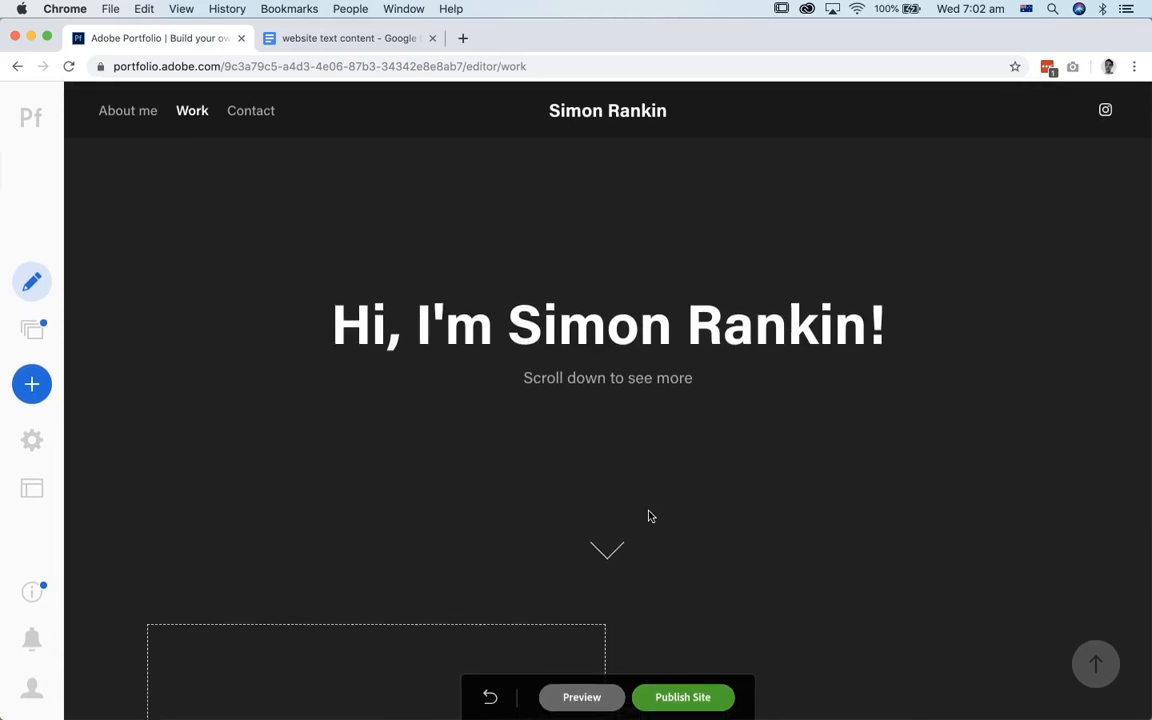
Step: Replace the Work page's large heading with "Pixel, ink and paint"
{"action": "left_click", "coordinate": [622, 329]}
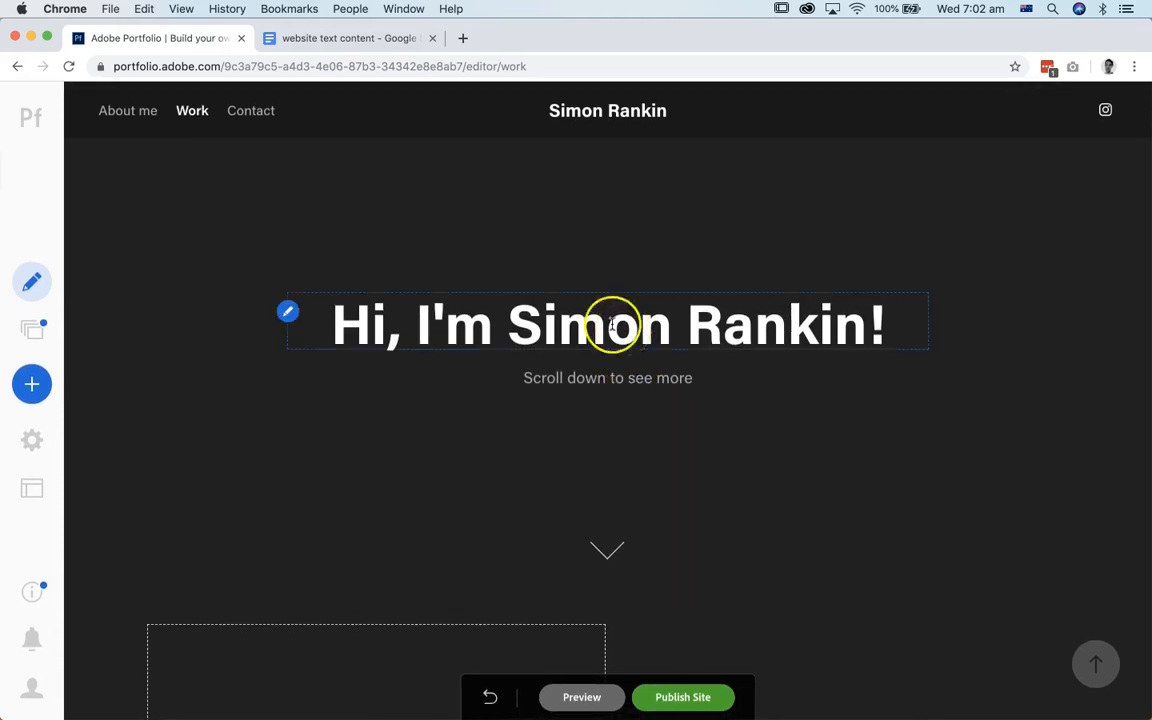
{"action": "triple_click", "coordinate": [524, 325]}
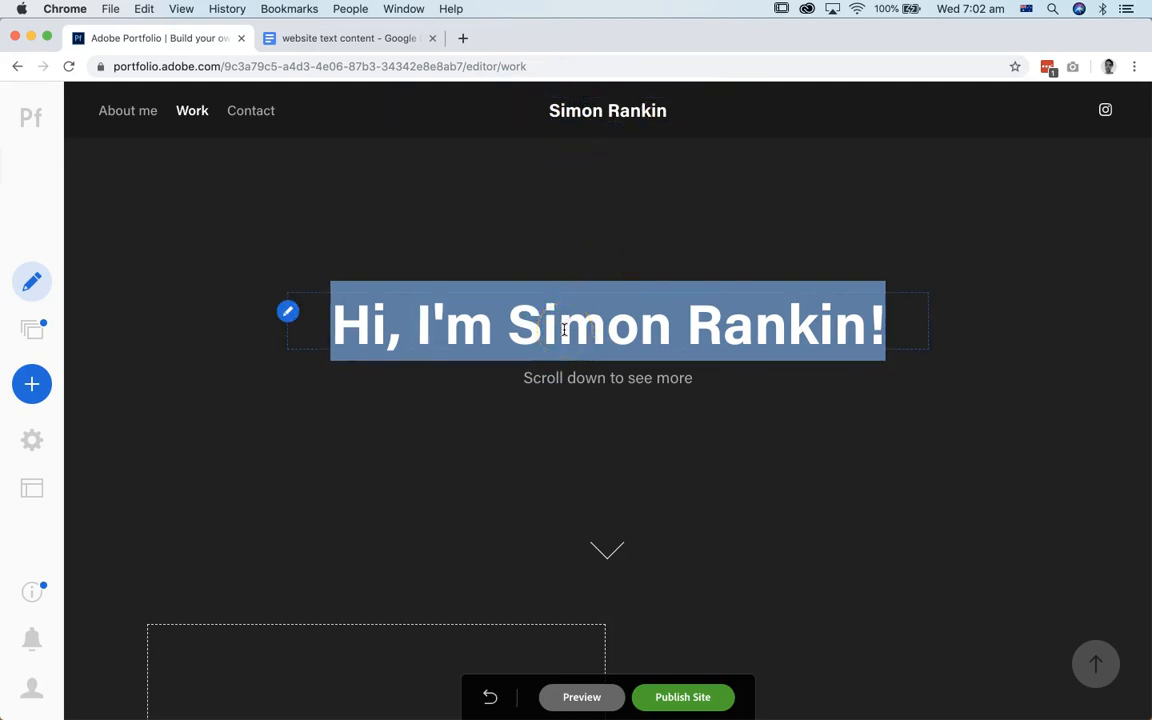
{"action": "type", "text": "P"}
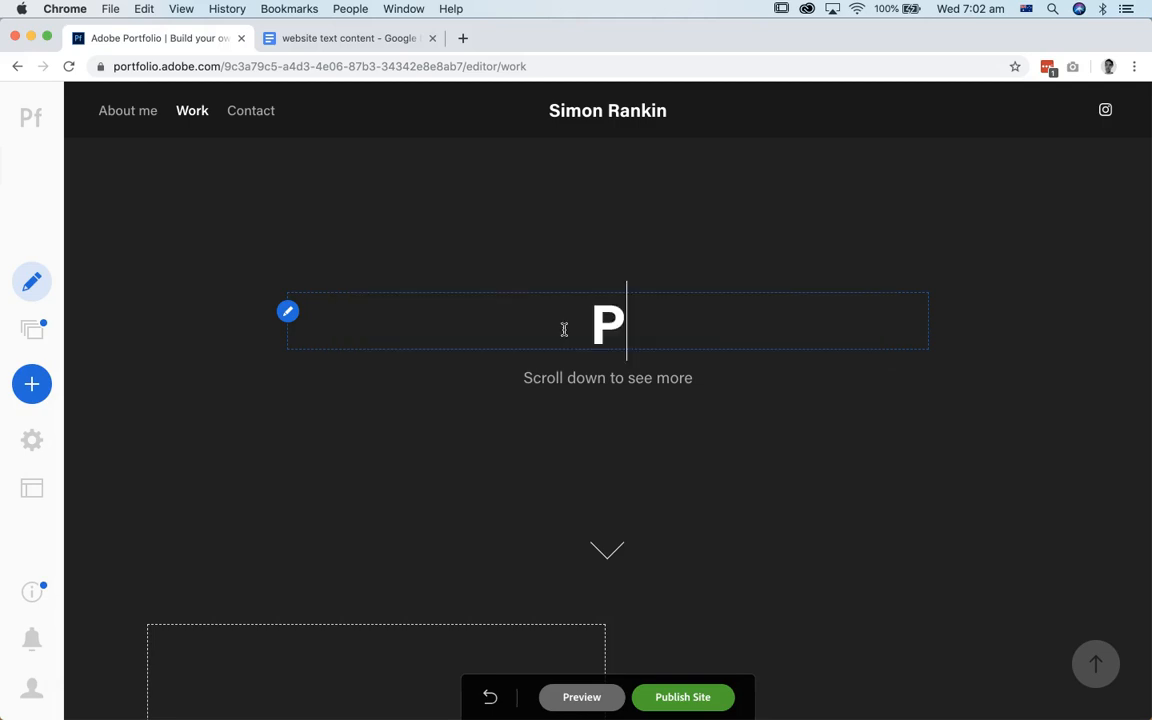
{"action": "type", "text": "ixel"}
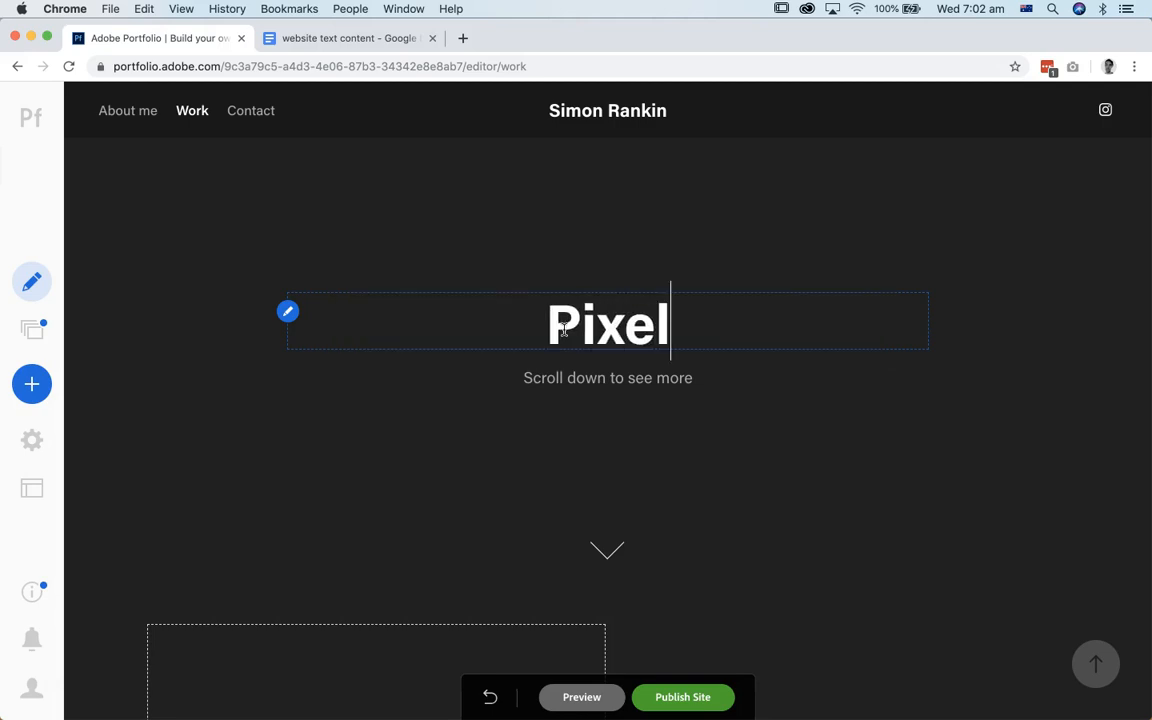
{"action": "type", "text": ", ink and pain"}
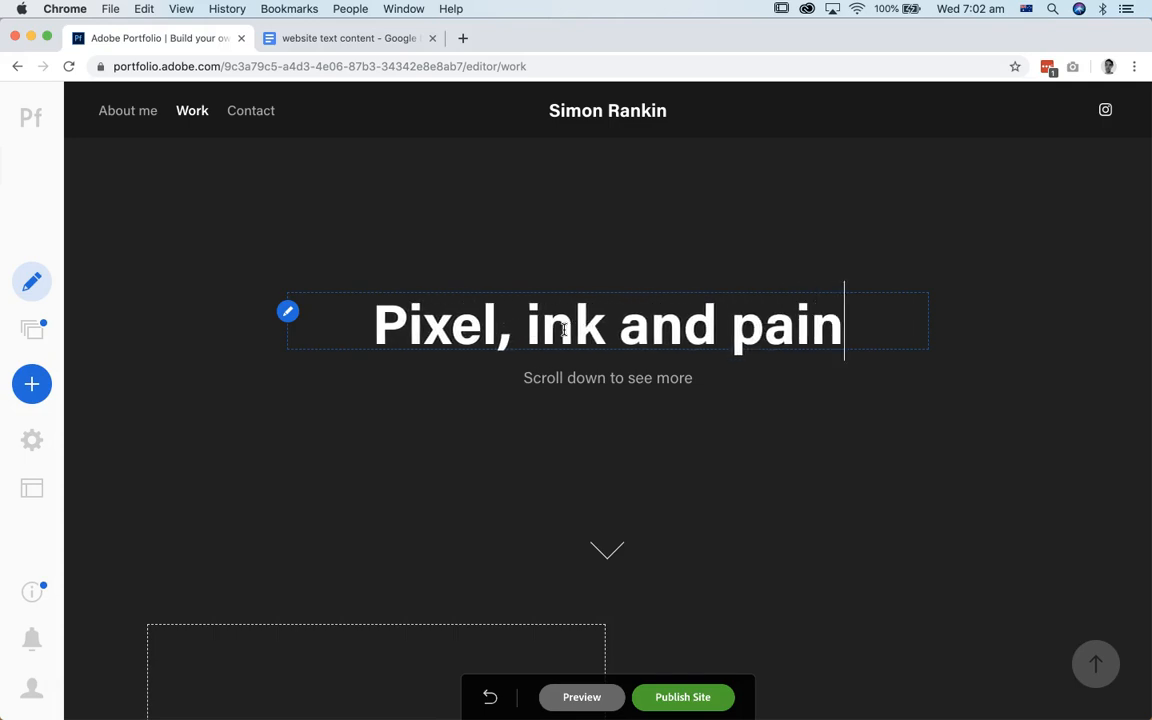
{"action": "type", "text": "t"}
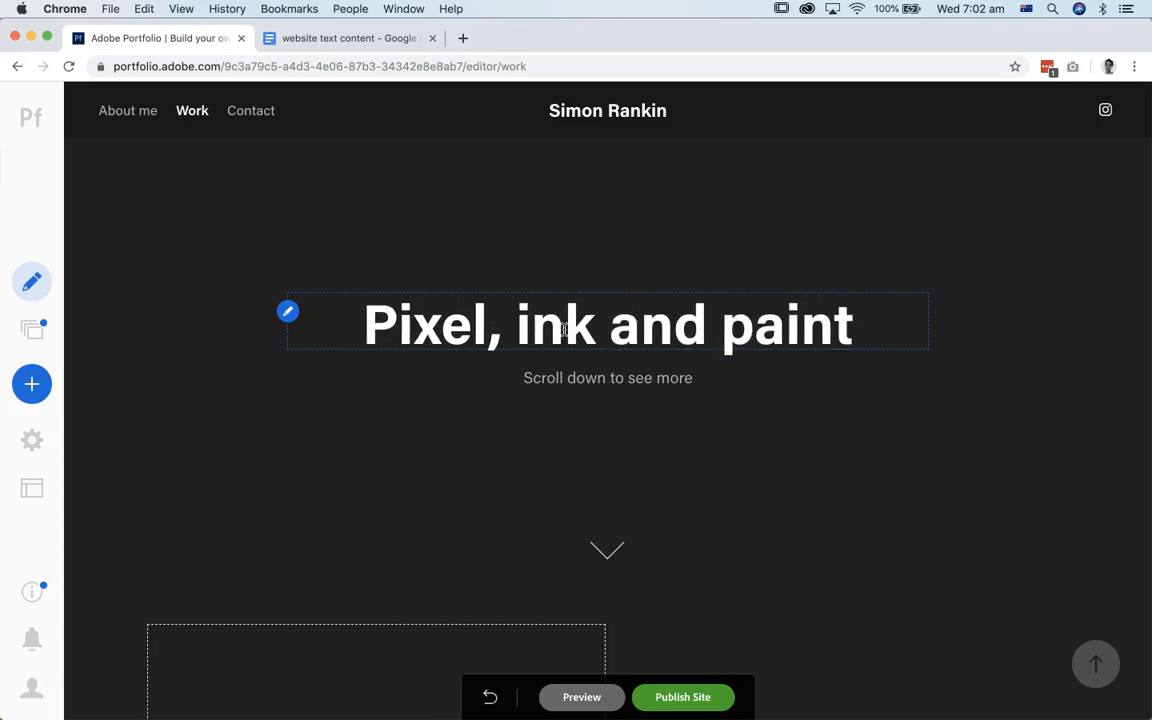
Step: Delete the "Scroll down to see more" line beneath the Work page's heading
{"action": "left_click", "coordinate": [577, 380]}
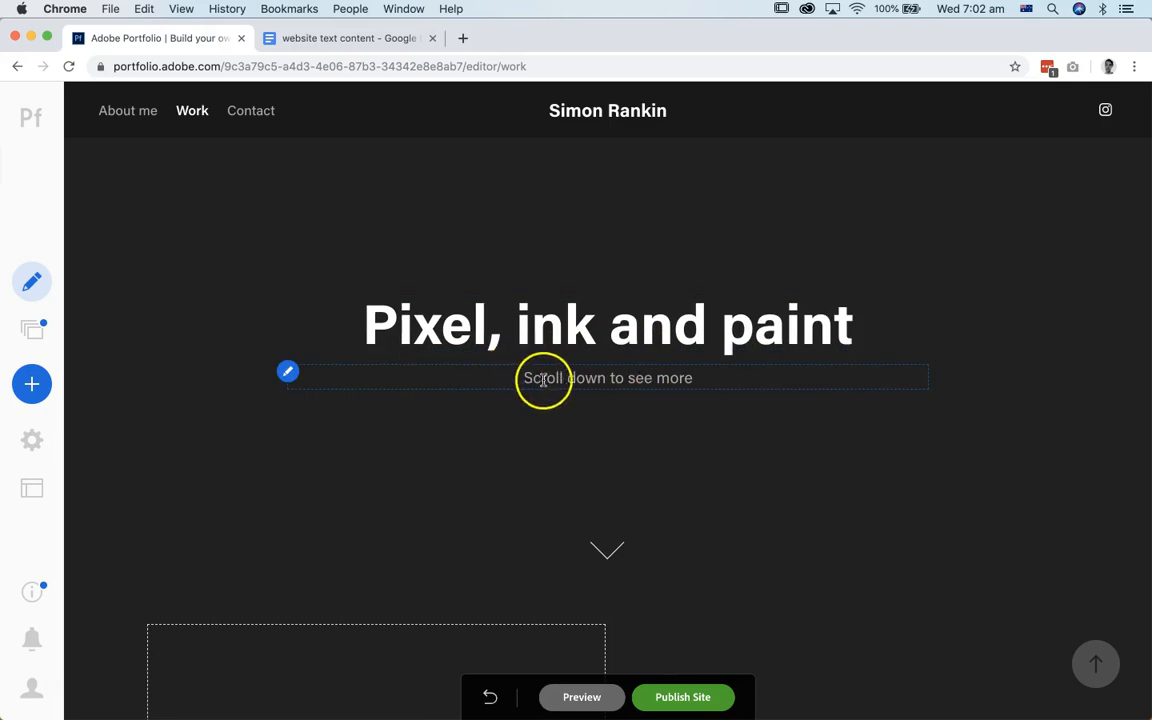
{"action": "triple_click", "coordinate": [615, 377]}
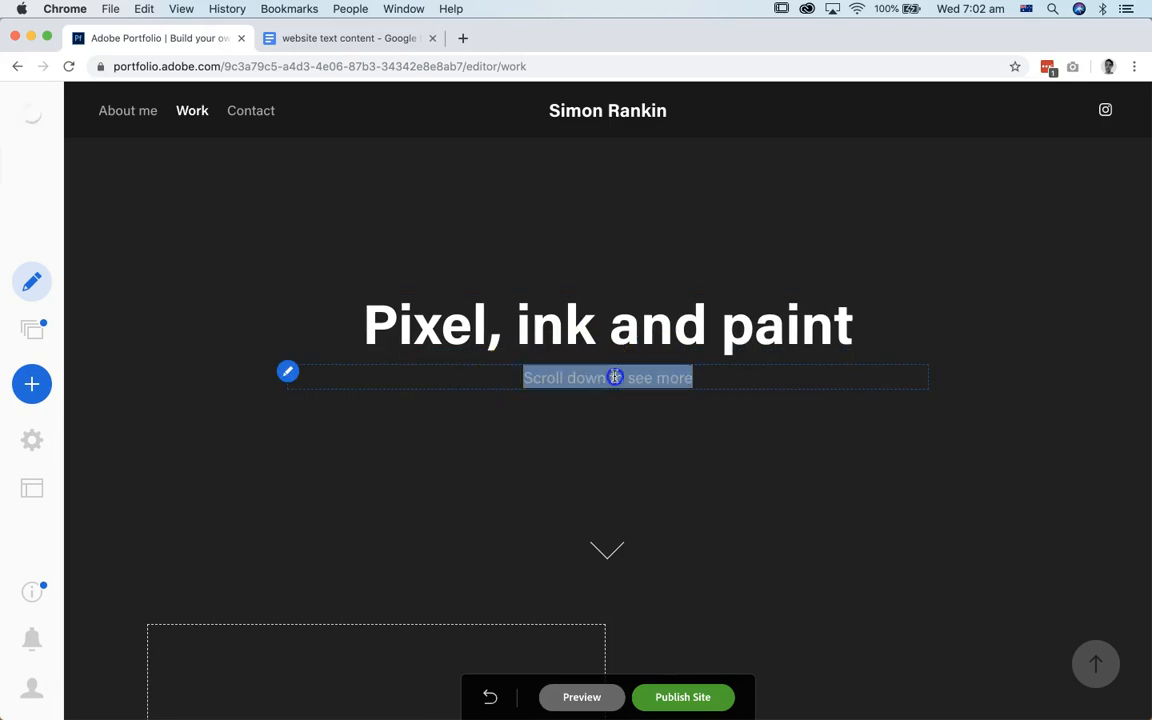
{"action": "key", "text": "BackSpace"}
{"action": "left_click", "coordinate": [941, 247]}
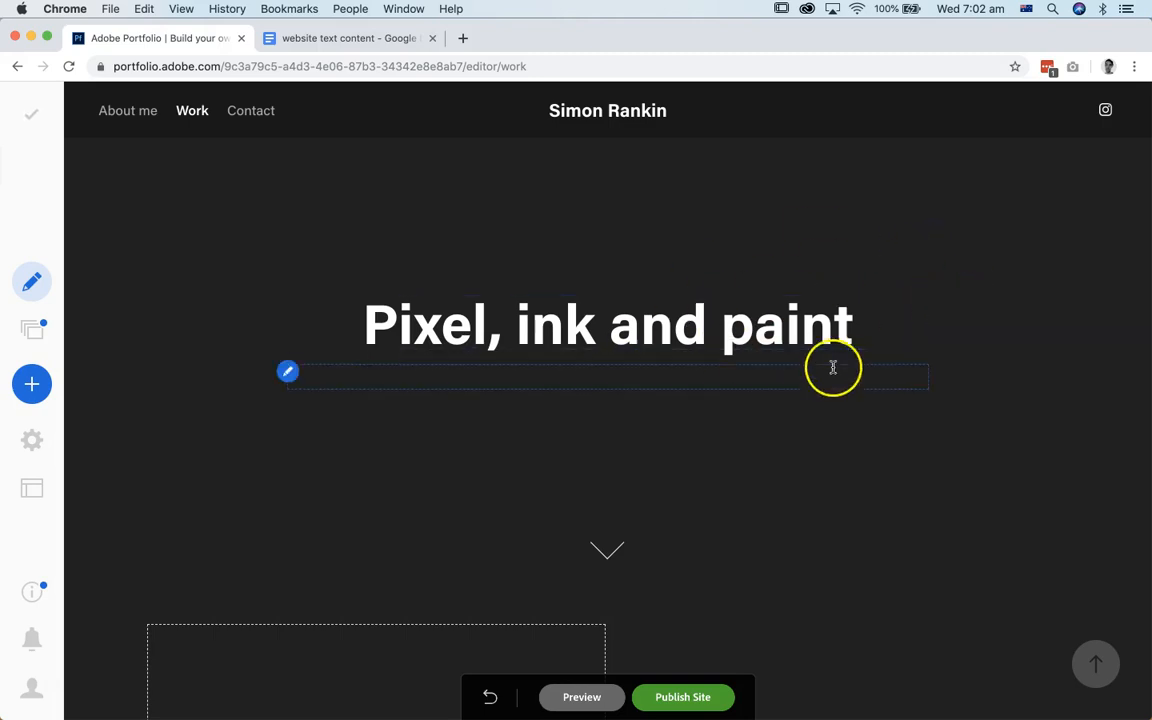
Step: Create a page titled Blindspot with the Default layout in the Work gallery, and dismiss the getting-started prompt without publishing
{"action": "scroll", "coordinate": [848, 455], "scroll_direction": "down", "scroll_amount": 5}
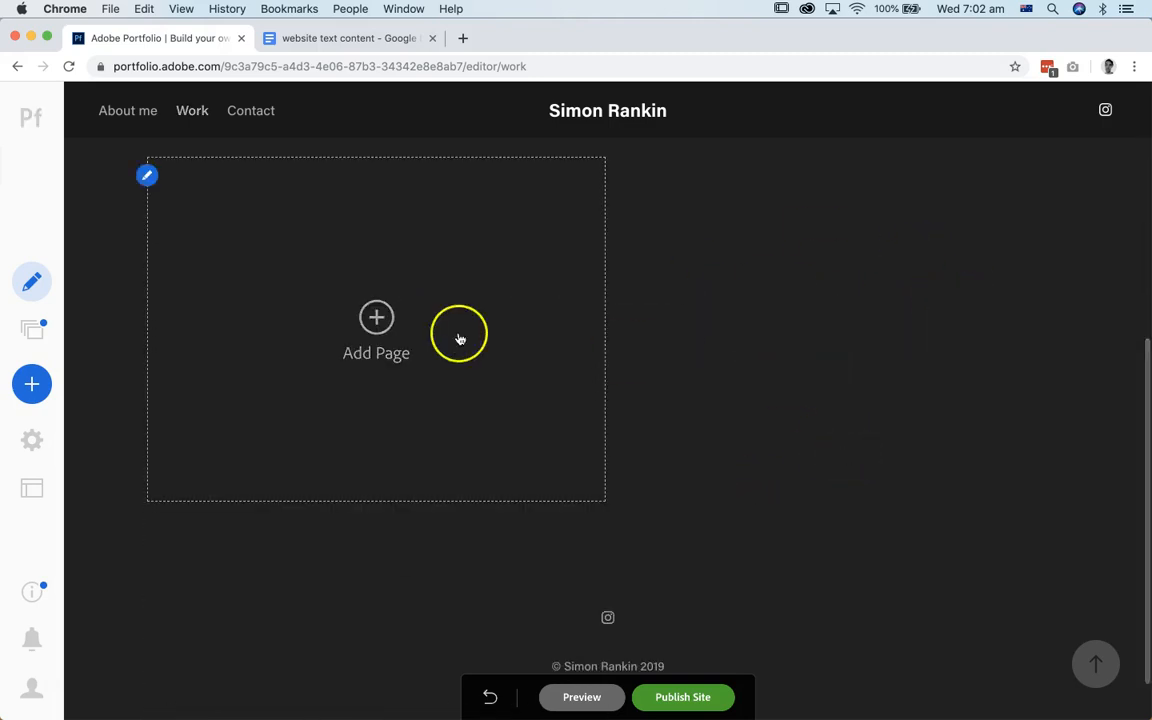
{"action": "left_click", "coordinate": [373, 318]}
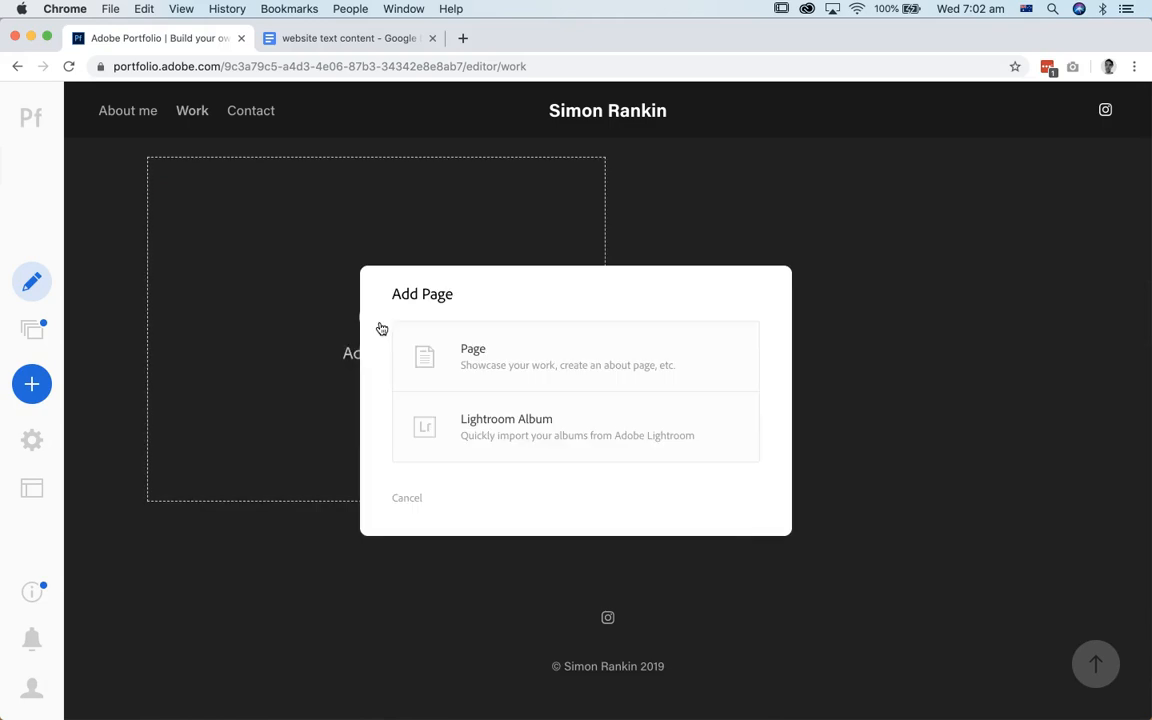
{"action": "left_click", "coordinate": [475, 338]}
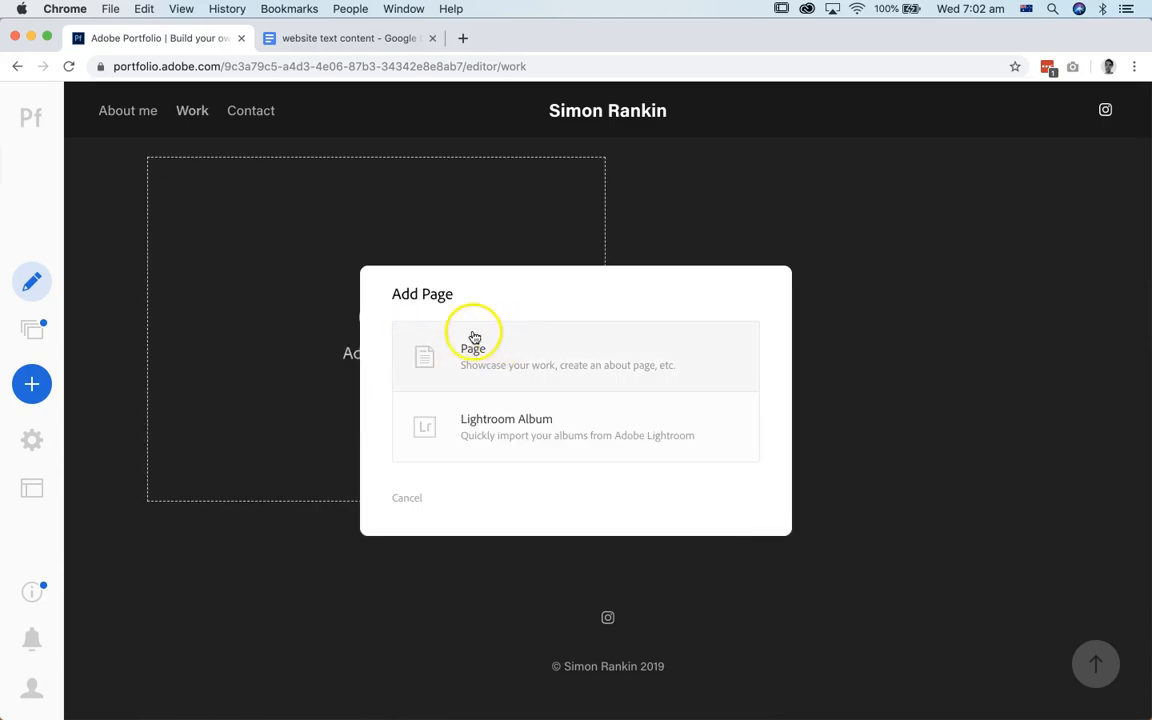
{"action": "left_click_drag", "start_coordinate": [455, 267], "coordinate": [613, 242]}
{"action": "left_click", "coordinate": [630, 322]}
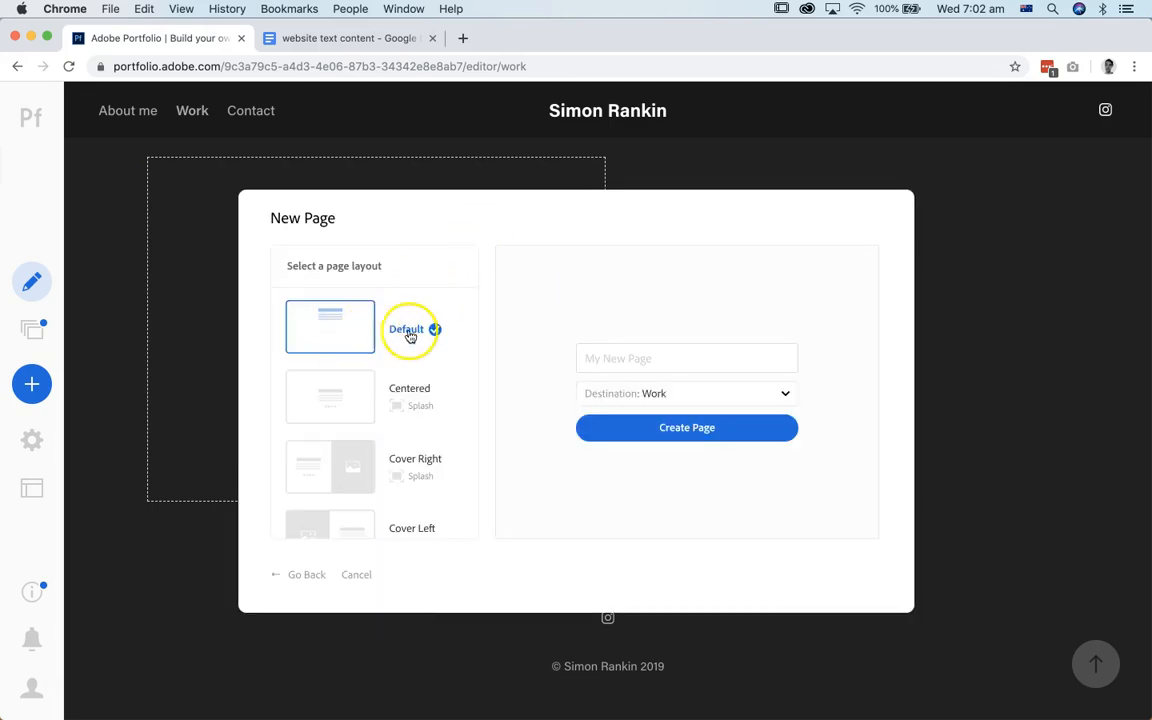
{"action": "left_click", "coordinate": [663, 395]}
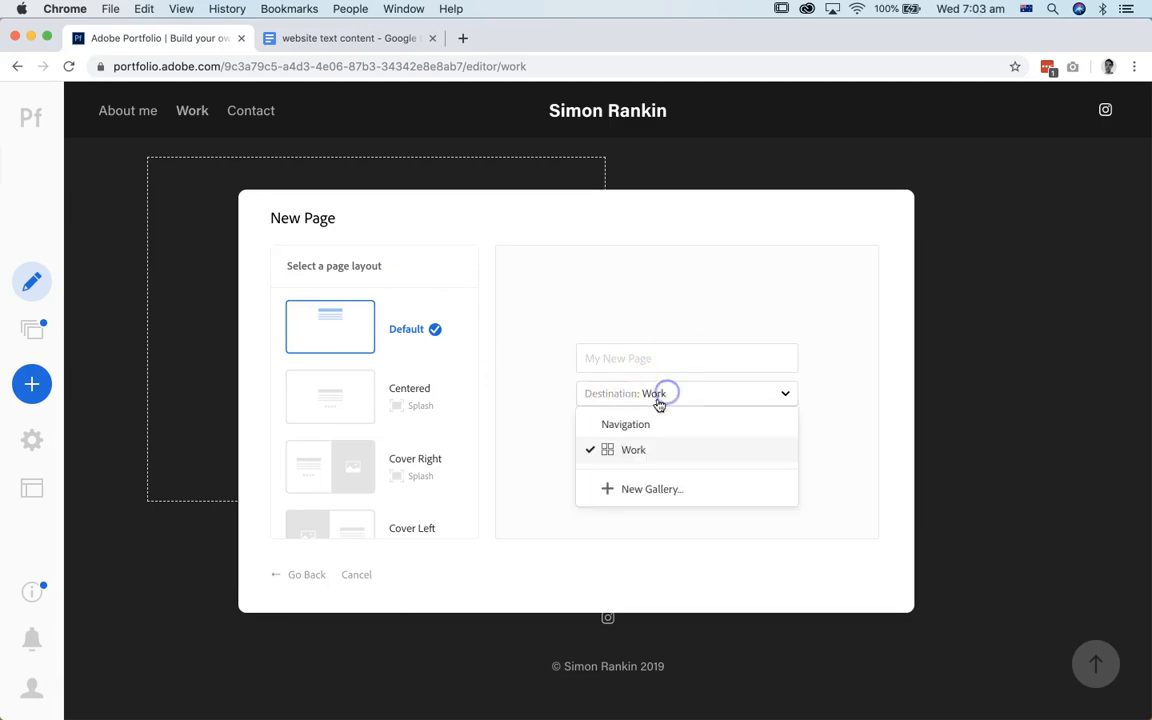
{"action": "left_click", "coordinate": [635, 446]}
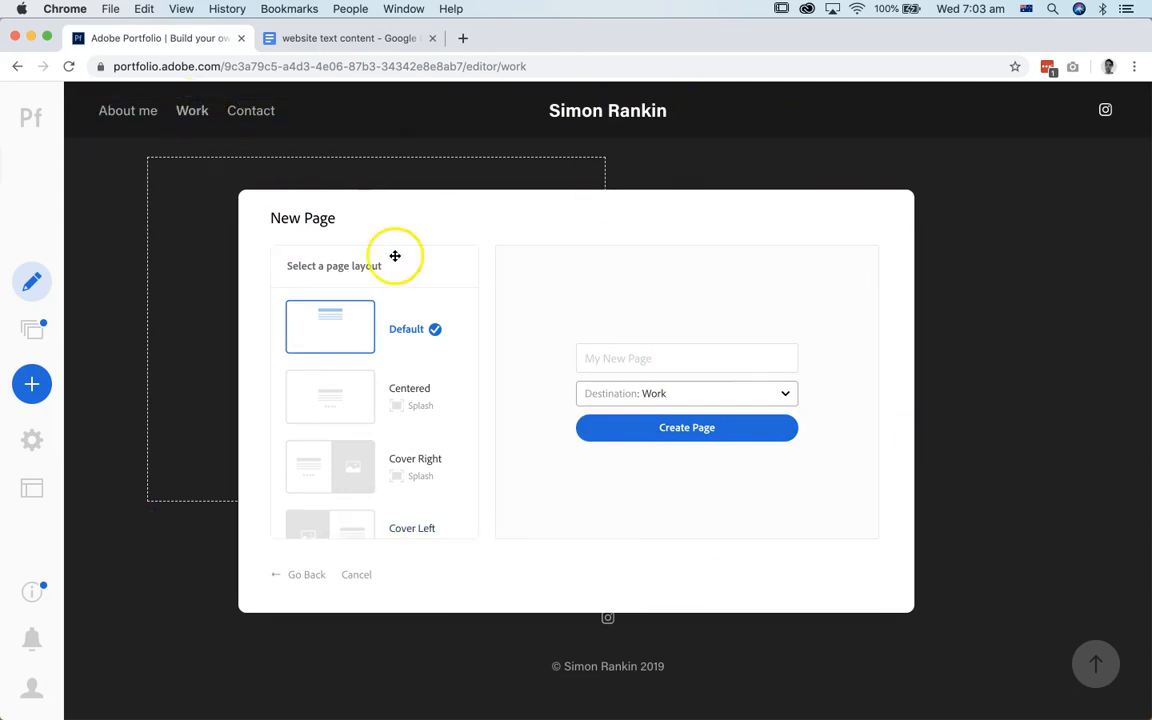
{"action": "left_click", "coordinate": [690, 428]}
{"action": "left_click", "coordinate": [603, 336]}
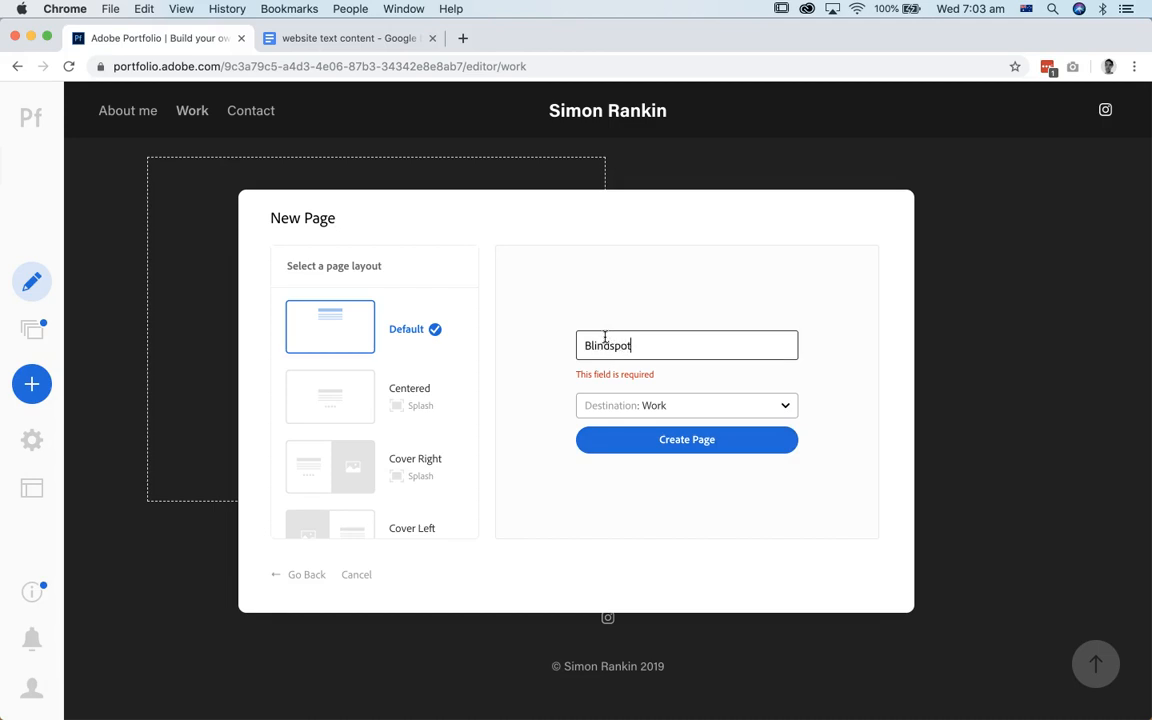
{"action": "left_click", "coordinate": [679, 439]}
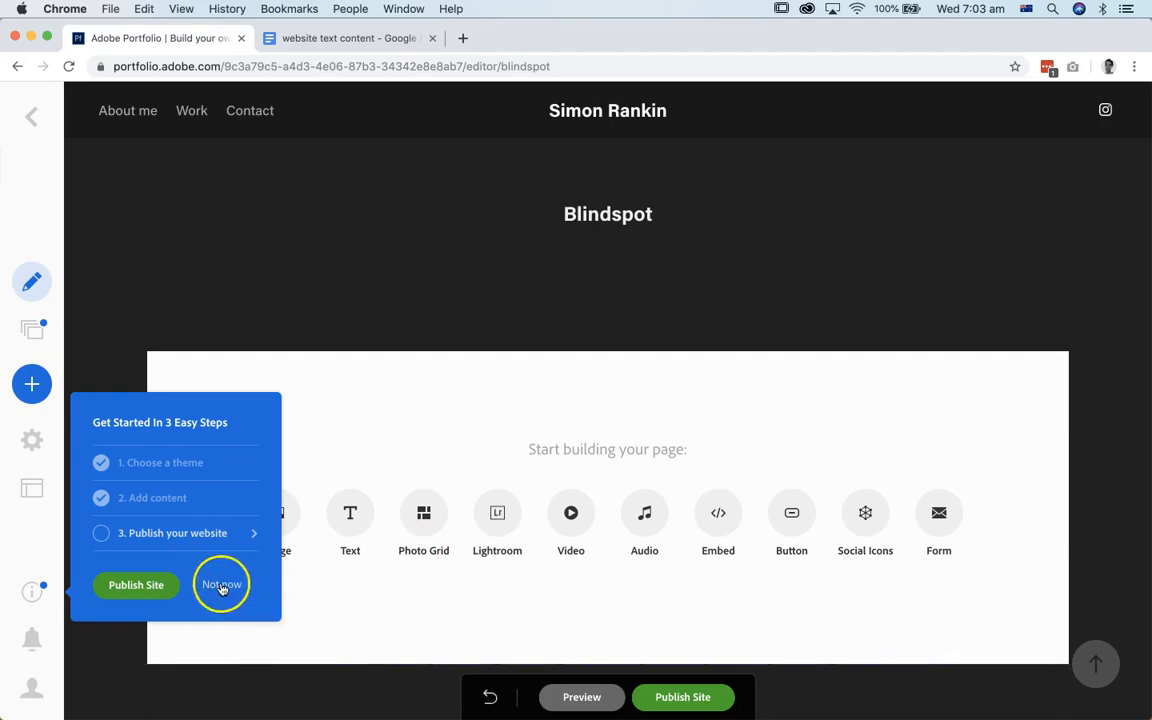
{"action": "left_click", "coordinate": [222, 588]}
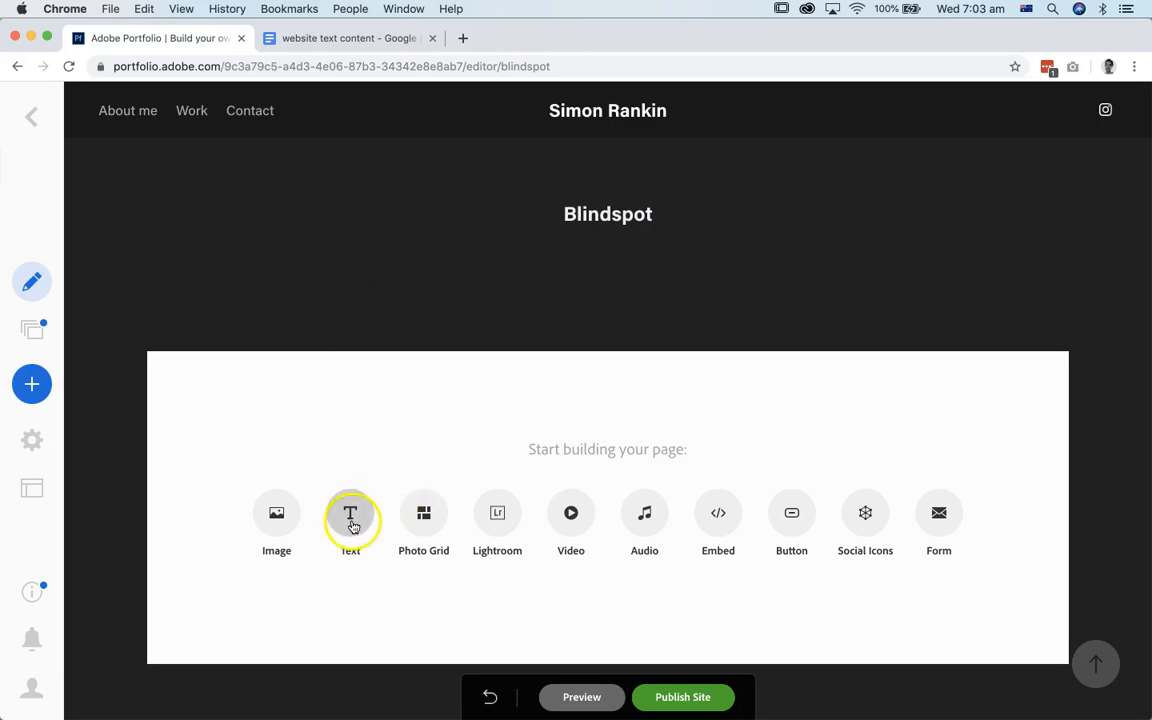
Step: Copy all the Project 1 description paragraphs below "Blind Spot 2018" from the website text content document
{"action": "left_click", "coordinate": [378, 40]}
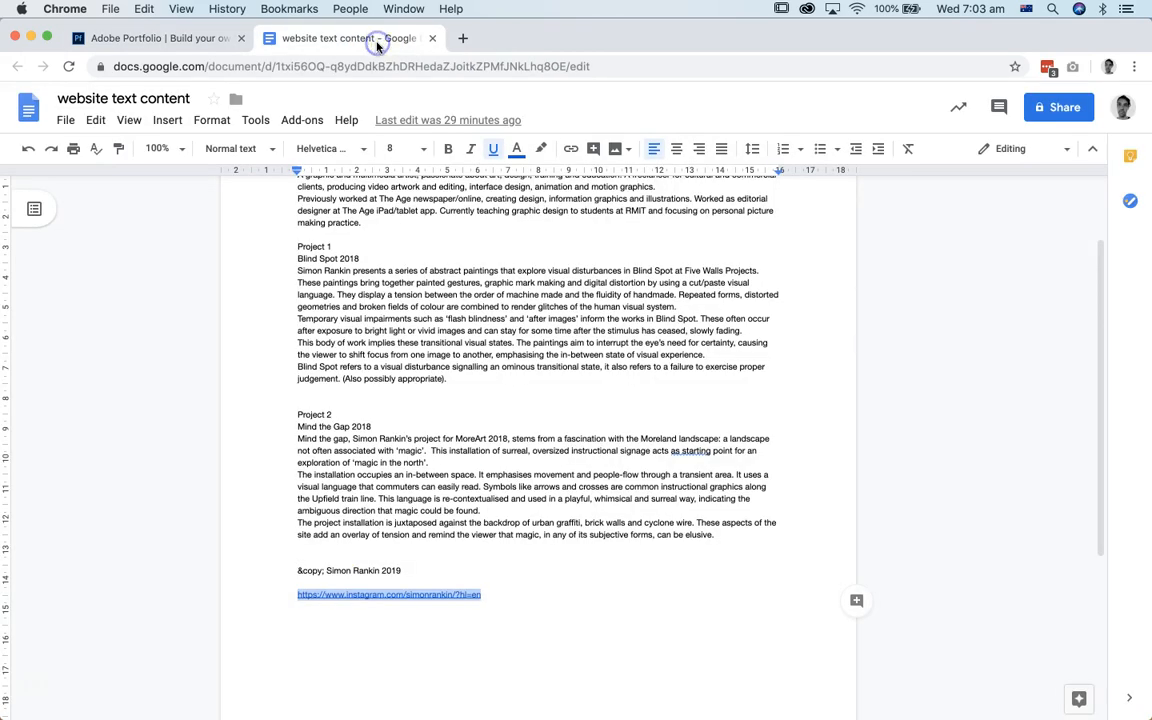
{"action": "mouse_move", "coordinate": [455, 381]}
{"action": "left_mouse_down"}
{"action": "mouse_move", "coordinate": [303, 296]}
{"action": "mouse_move", "coordinate": [288, 266]}
{"action": "mouse_move", "coordinate": [291, 277]}
{"action": "left_mouse_up"}
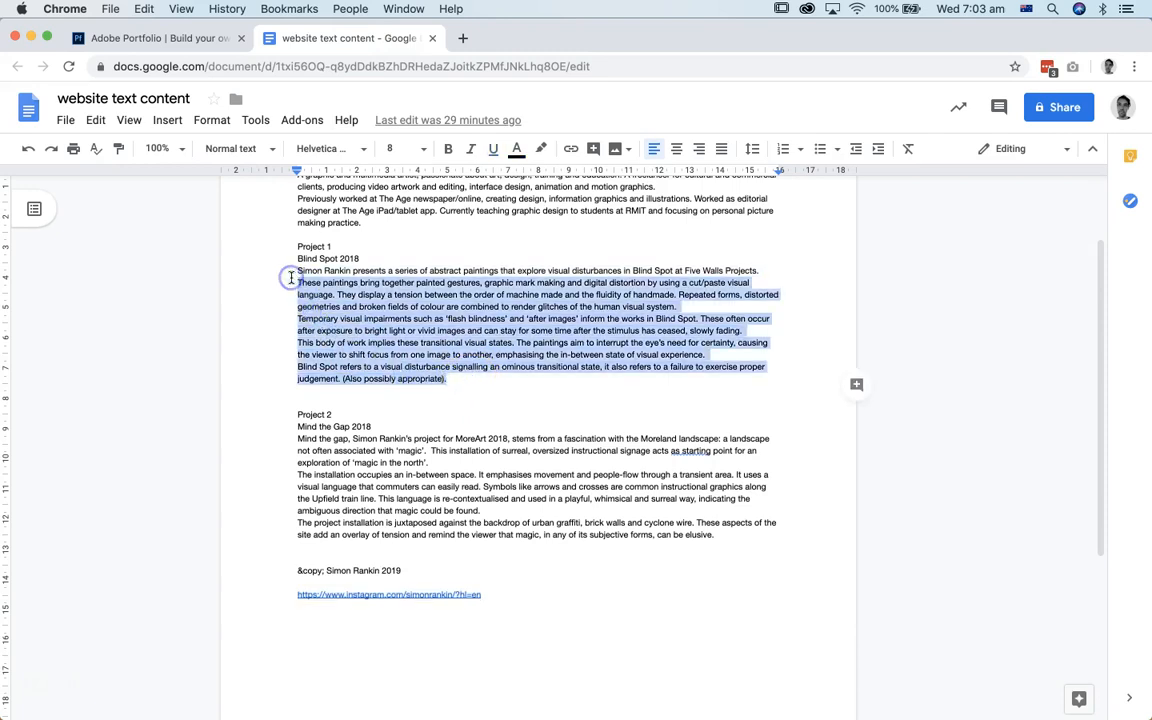
{"action": "left_click", "coordinate": [487, 340]}
{"action": "left_click_drag", "start_coordinate": [450, 378], "coordinate": [297, 275]}
{"action": "key", "text": "super+c"}
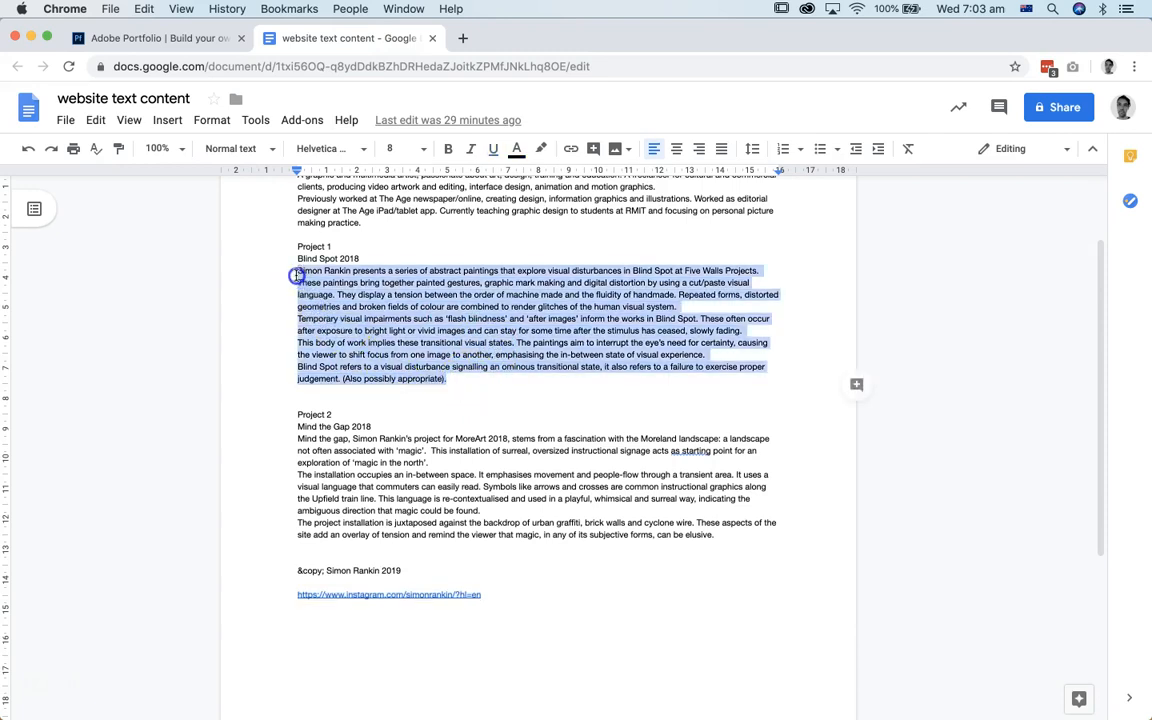
{"action": "key", "text": "super+Tab"}
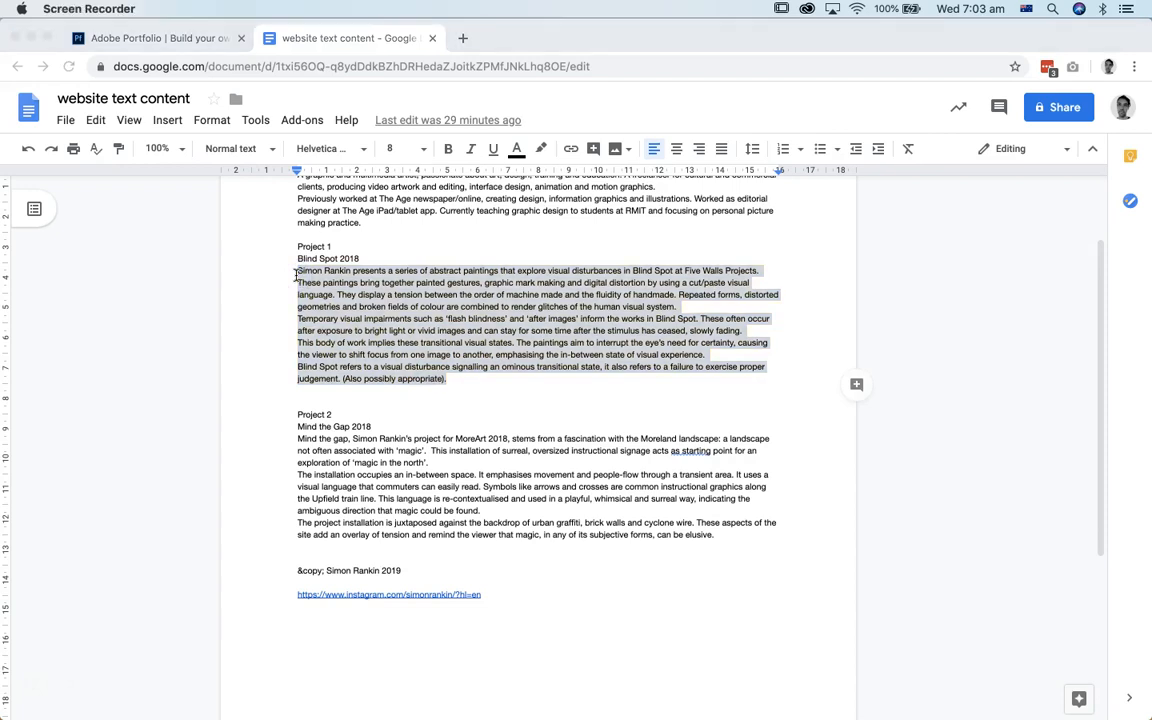
Step: Back in Adobe Portfolio, change the project page's title to "Blind Spot" in its page info and save it
{"action": "left_click", "coordinate": [208, 35]}
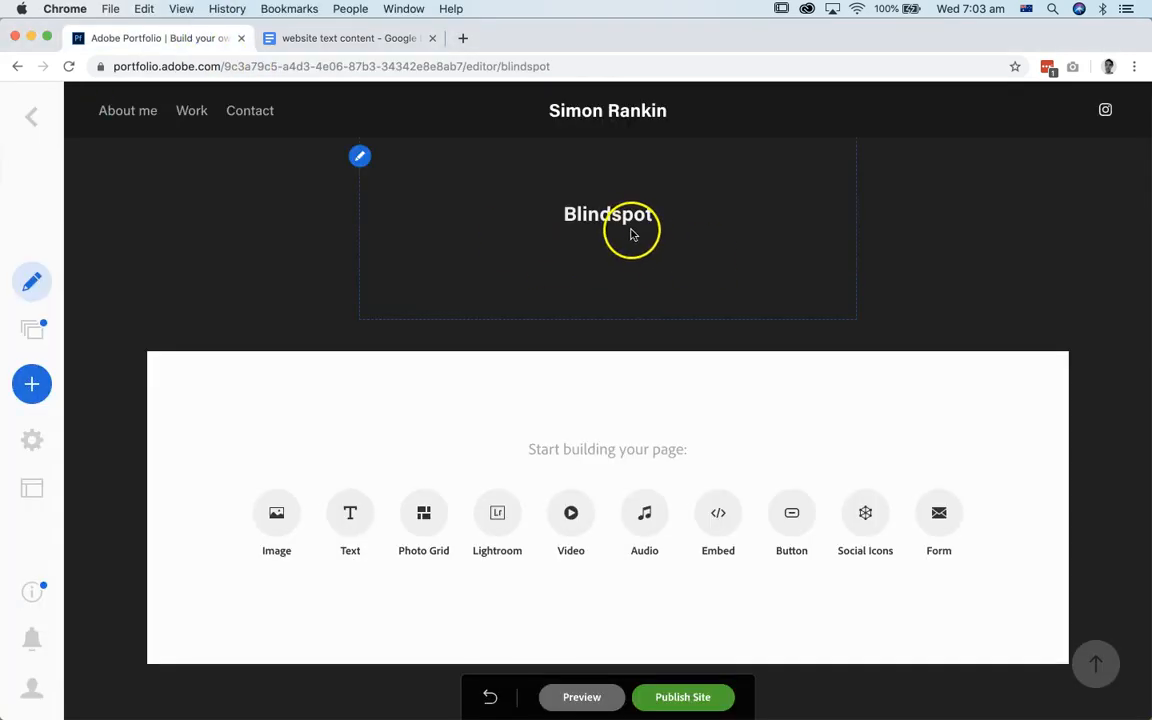
{"action": "left_click", "coordinate": [360, 156]}
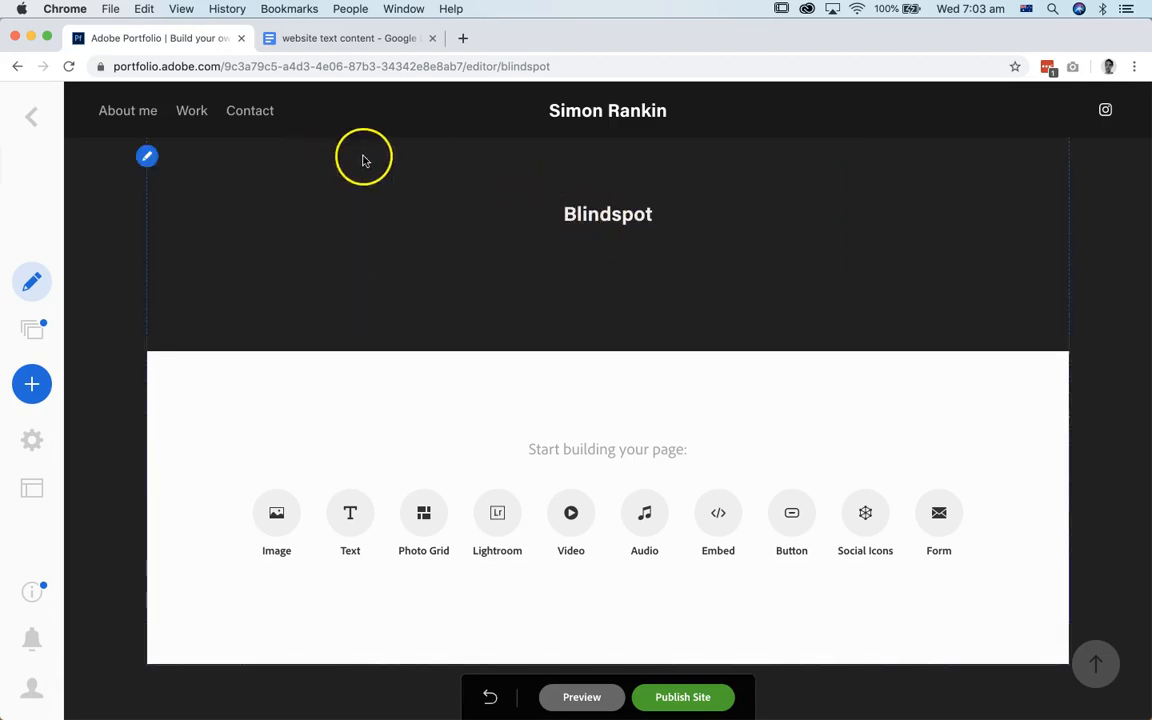
{"action": "left_click", "coordinate": [360, 156]}
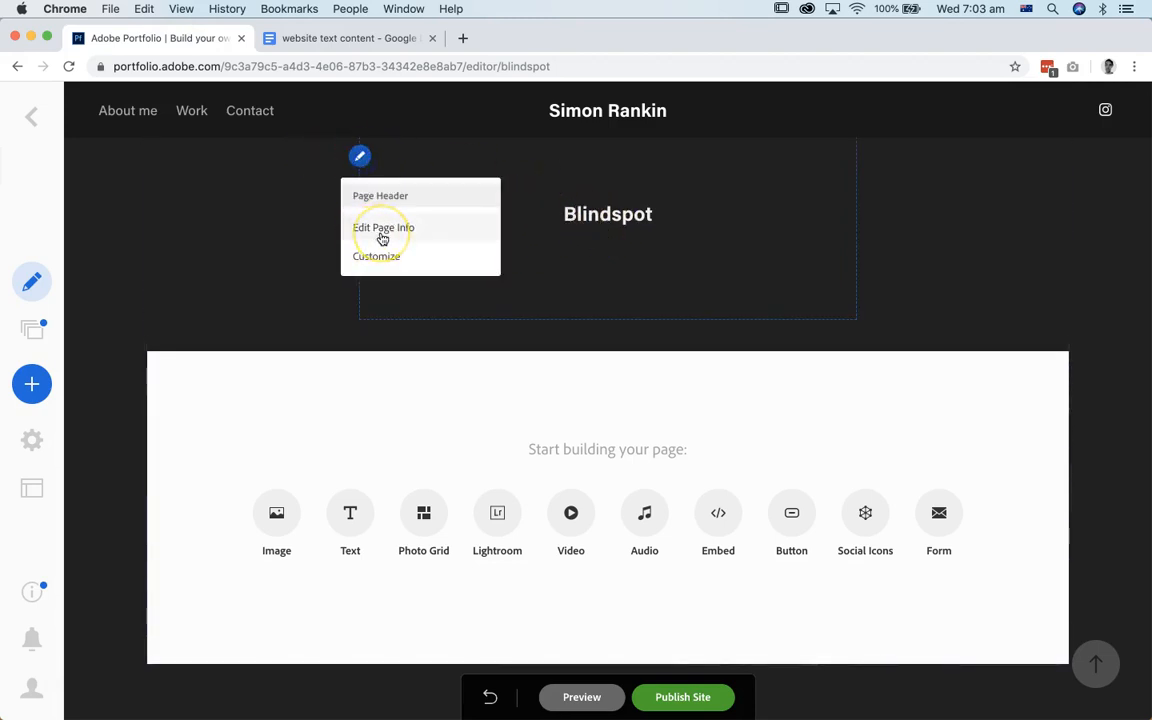
{"action": "left_click", "coordinate": [381, 234]}
{"action": "left_click", "coordinate": [453, 193]}
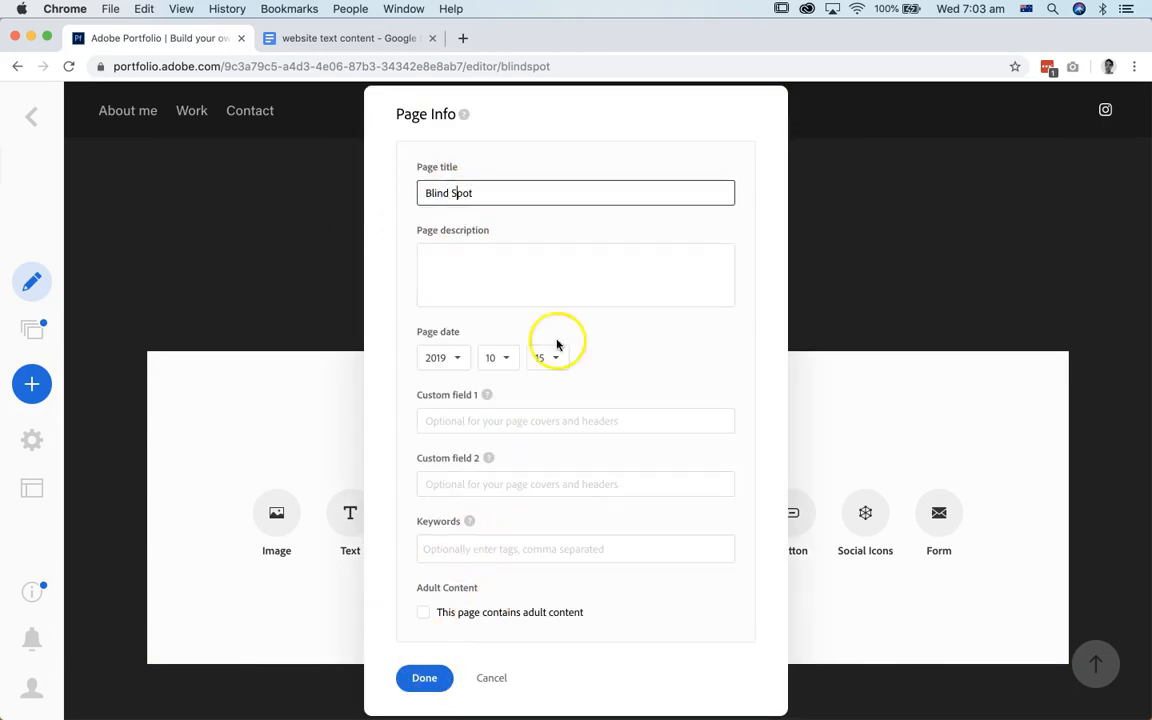
{"action": "left_click_drag", "start_coordinate": [470, 121], "coordinate": [828, 103]}
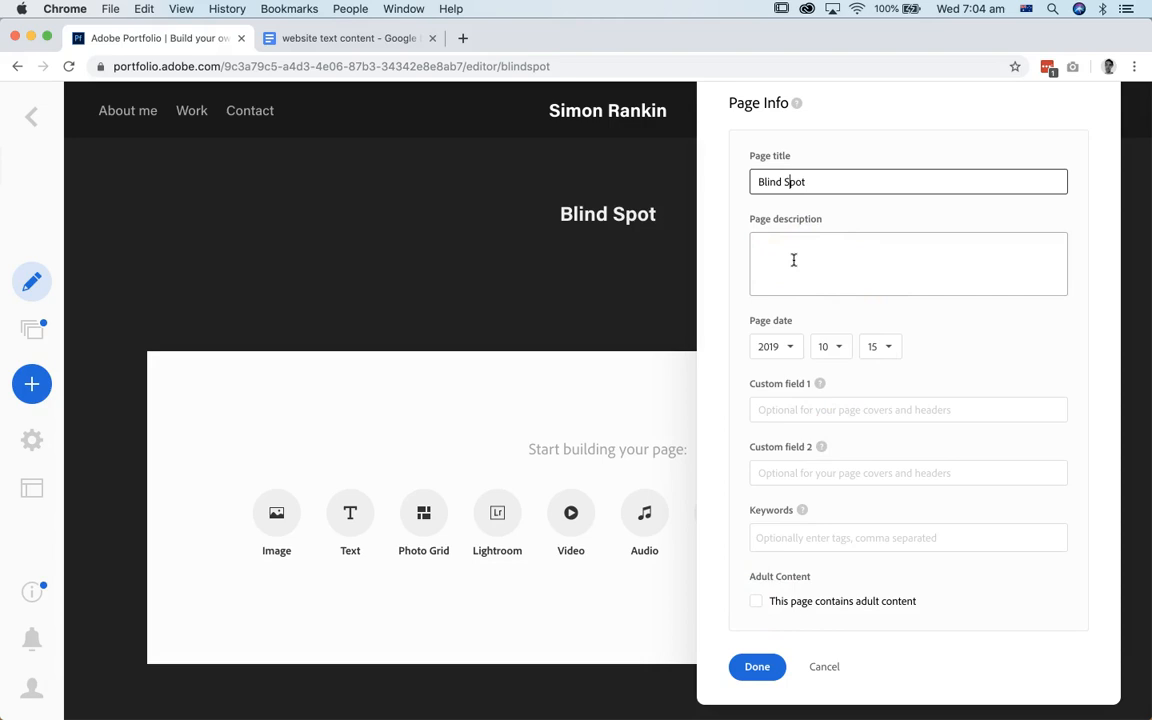
{"action": "left_click", "coordinate": [765, 670]}
{"action": "left_click", "coordinate": [760, 670]}
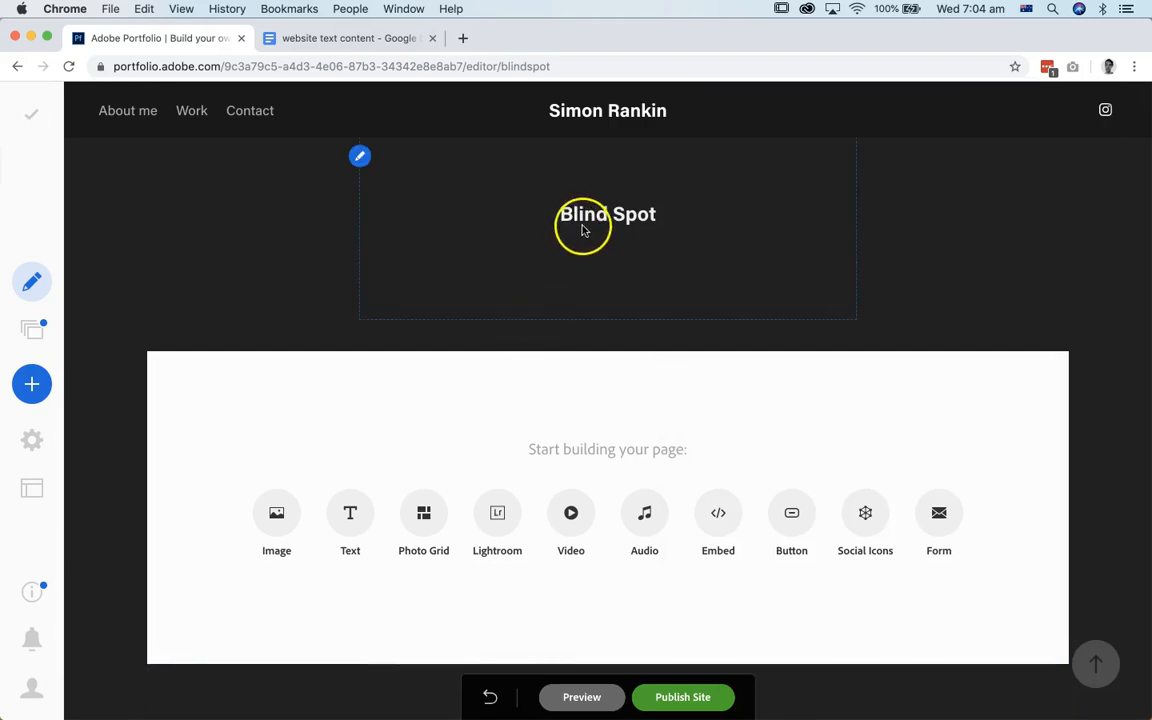
Step: Add a text block to the Blind Spot page and fill it with the copied project description
{"action": "left_click", "coordinate": [350, 514]}
{"action": "left_click", "coordinate": [579, 334]}
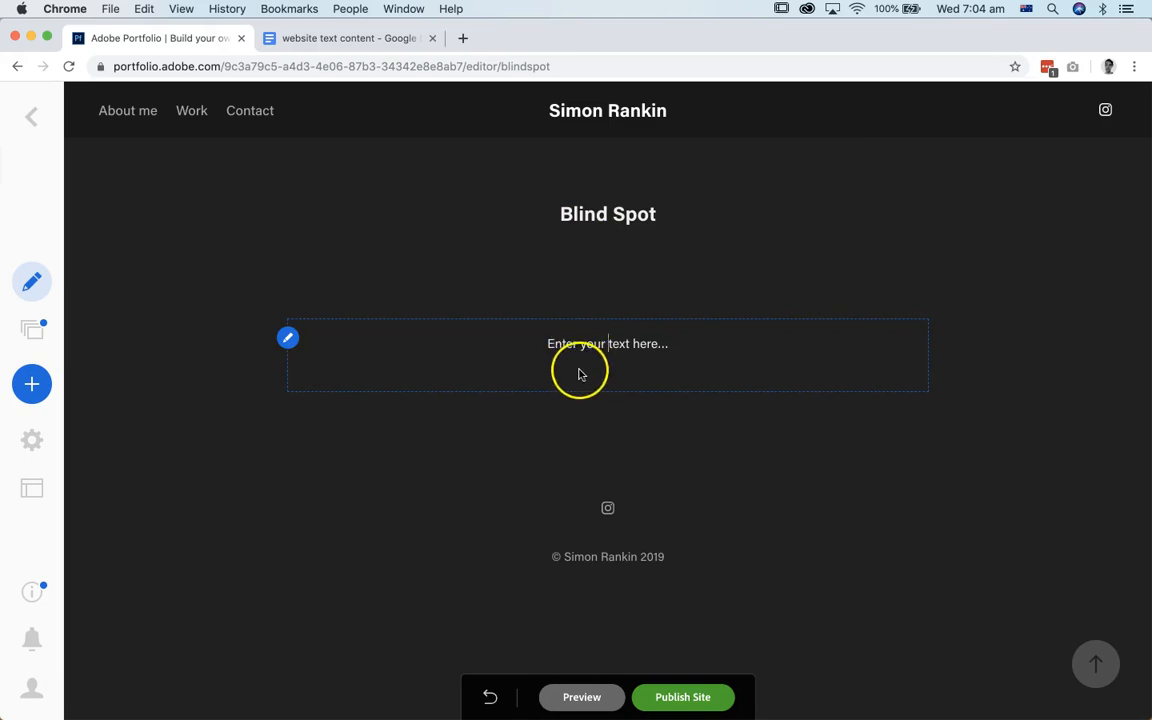
{"action": "key", "text": "super+v"}
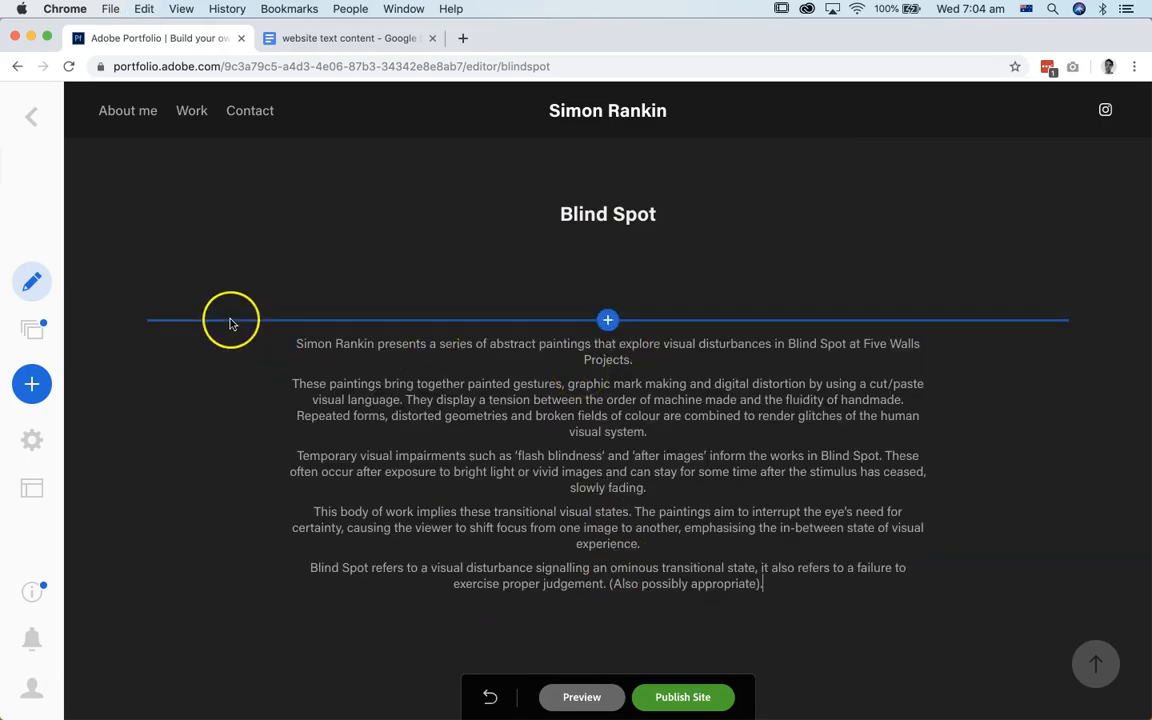
Step: Insert a photo grid between the title and the description text on the Blind Spot page
{"action": "left_click", "coordinate": [608, 321]}
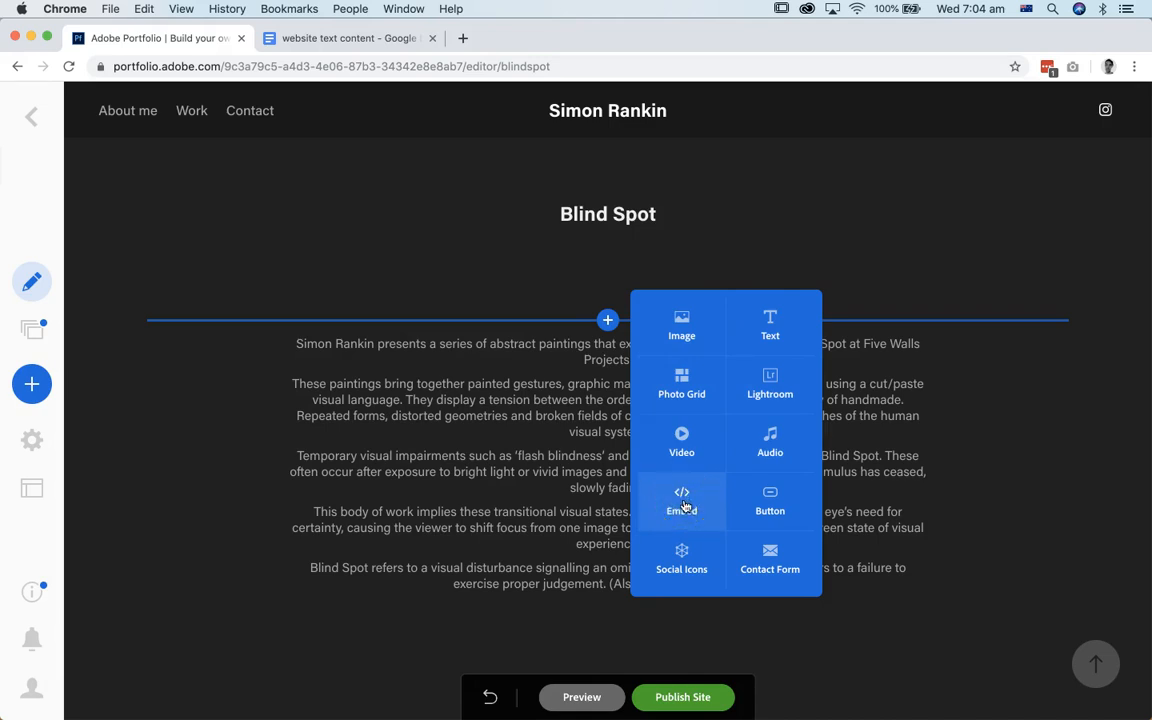
{"action": "left_click", "coordinate": [765, 467]}
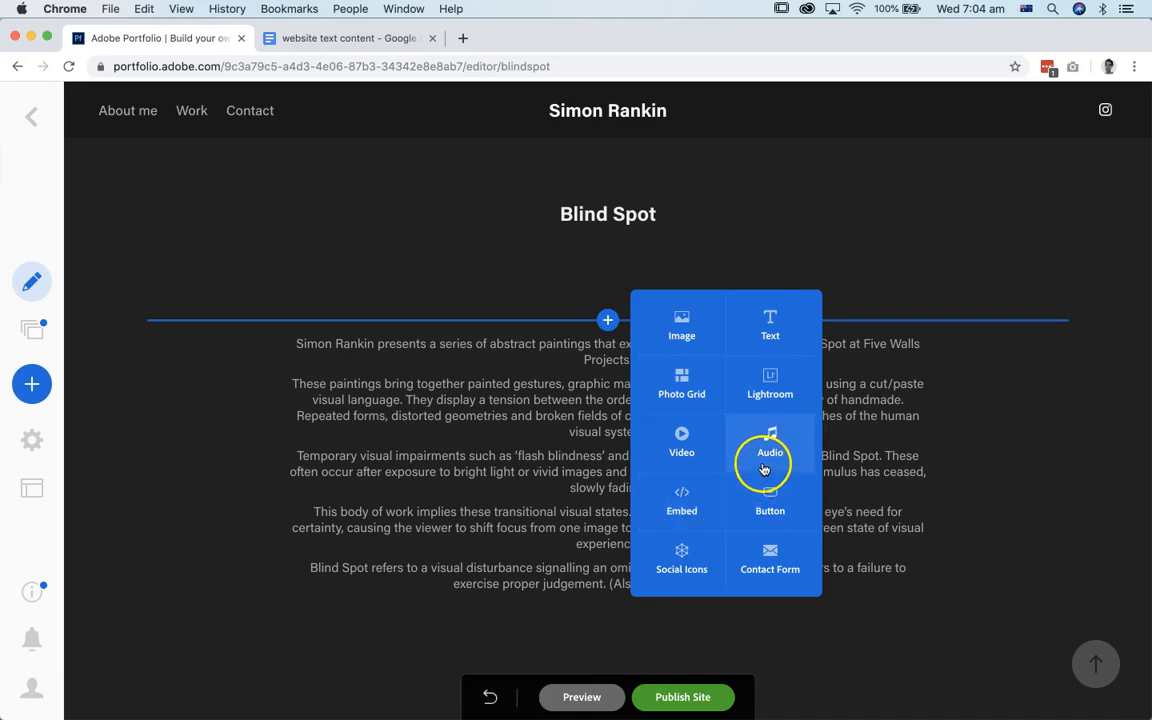
{"action": "left_click", "coordinate": [682, 393]}
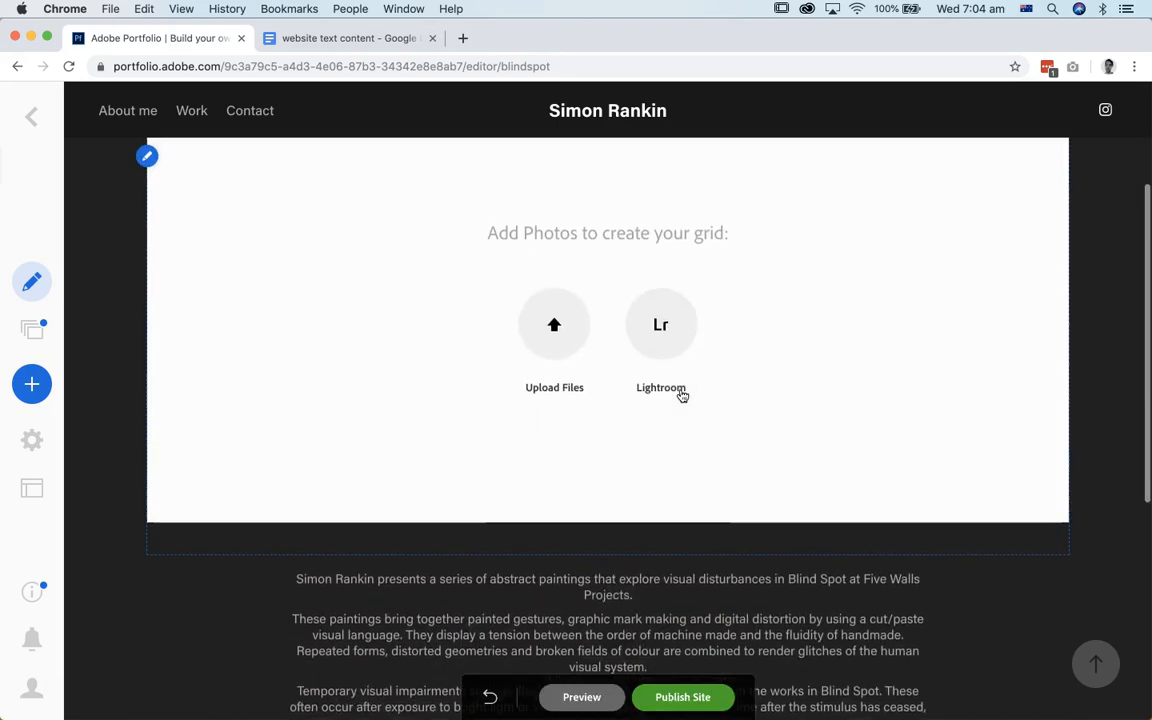
Step: Upload all the JPG images from the "blind spot" folder into the new photo grid
{"action": "left_click", "coordinate": [554, 328]}
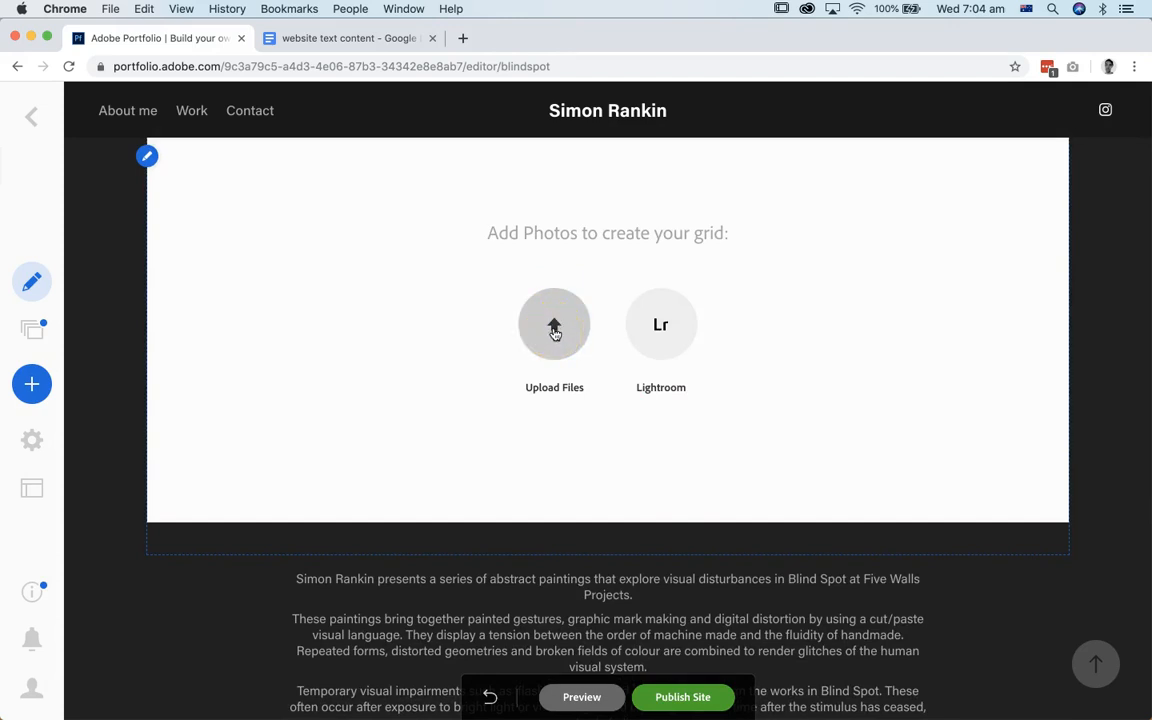
{"action": "left_click", "coordinate": [554, 328]}
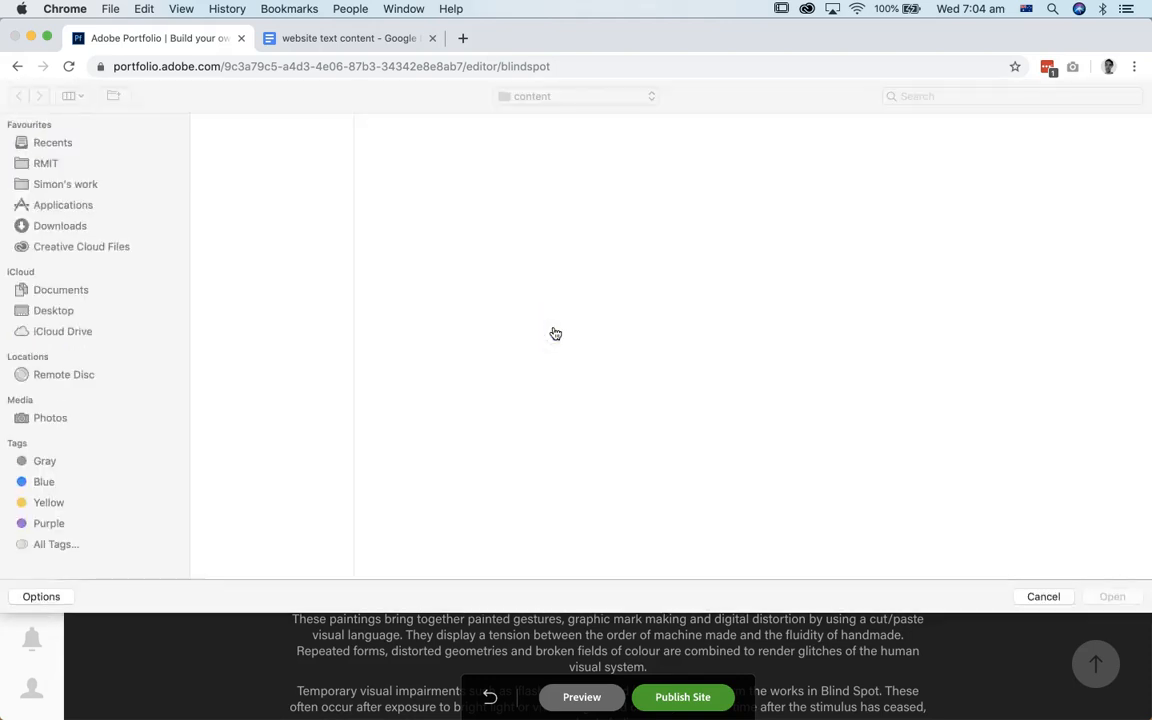
{"action": "left_click", "coordinate": [265, 121]}
{"action": "left_click_drag", "start_coordinate": [437, 324], "coordinate": [405, 106]}
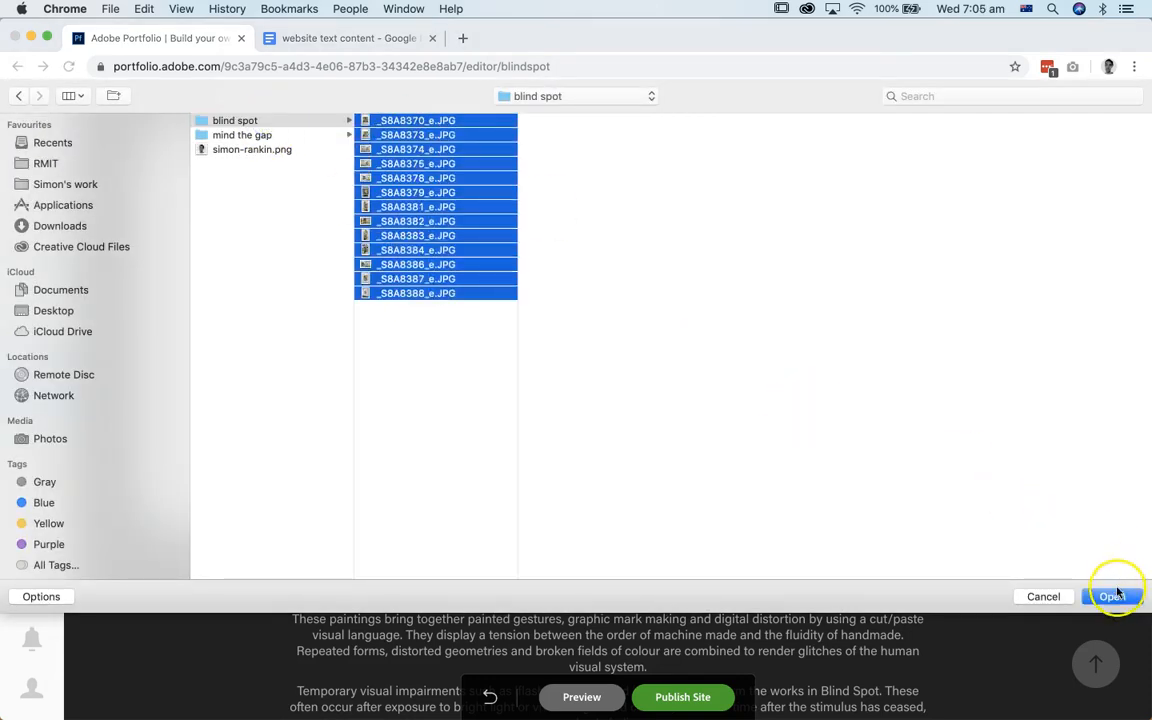
{"action": "left_click", "coordinate": [1112, 596]}
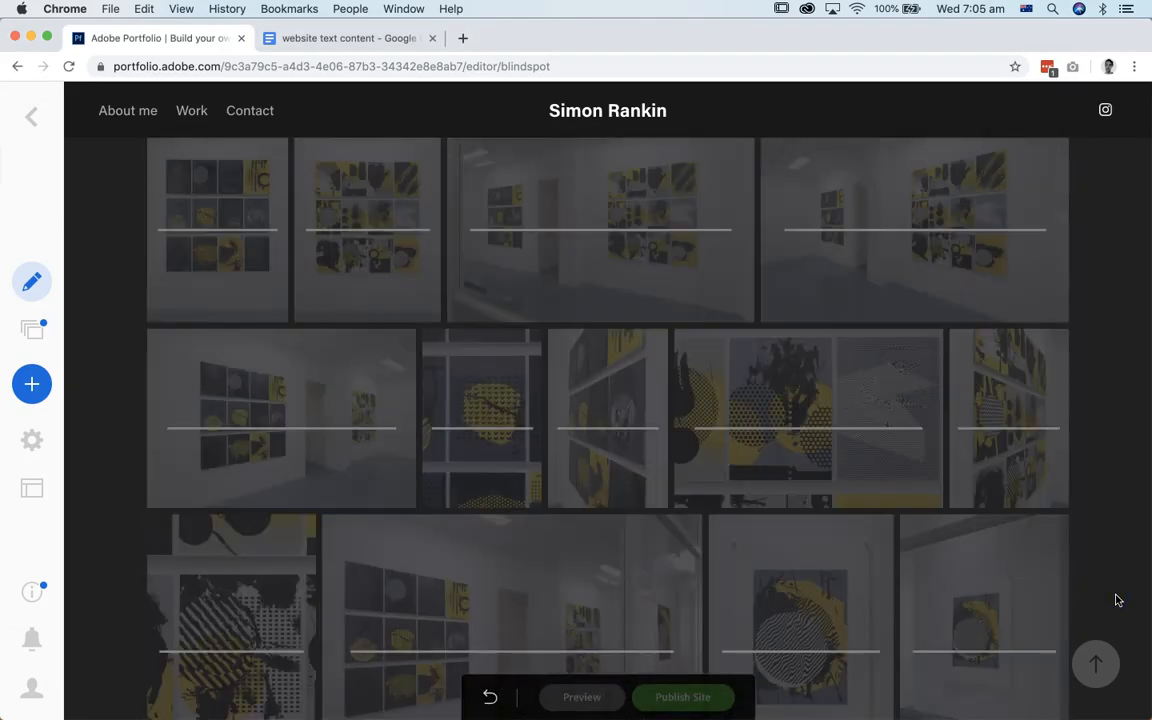
Step: Check the photo grid's layout above the description and view its available editing options
{"action": "left_click", "coordinate": [800, 494]}
{"action": "scroll", "coordinate": [800, 494], "scroll_direction": "down", "scroll_amount": 5}
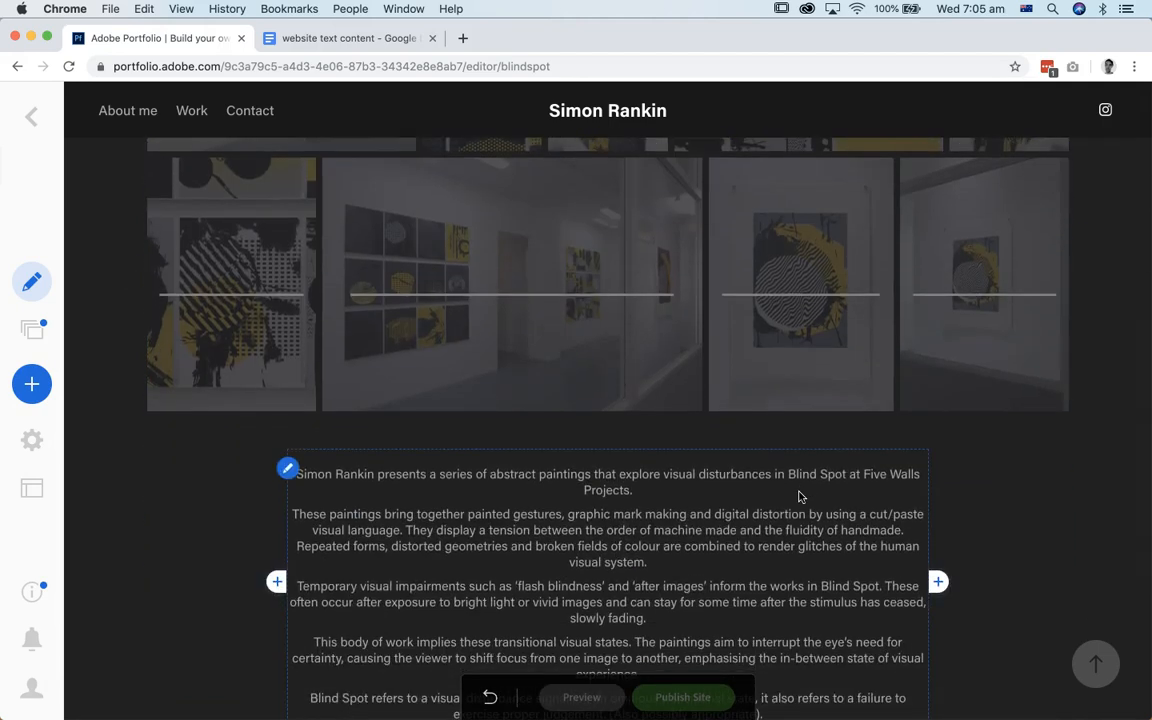
{"action": "left_click", "coordinate": [800, 430]}
{"action": "scroll", "coordinate": [804, 432], "scroll_direction": "up", "scroll_amount": 5}
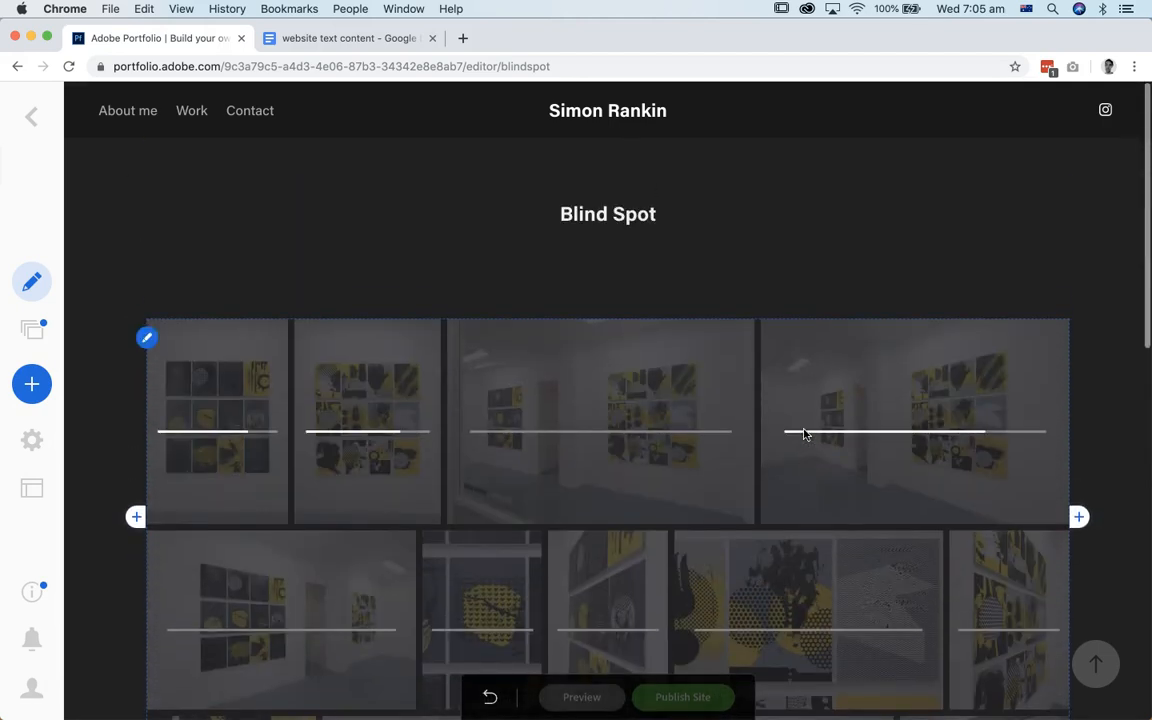
{"action": "scroll", "coordinate": [804, 433], "scroll_direction": "down", "scroll_amount": 2}
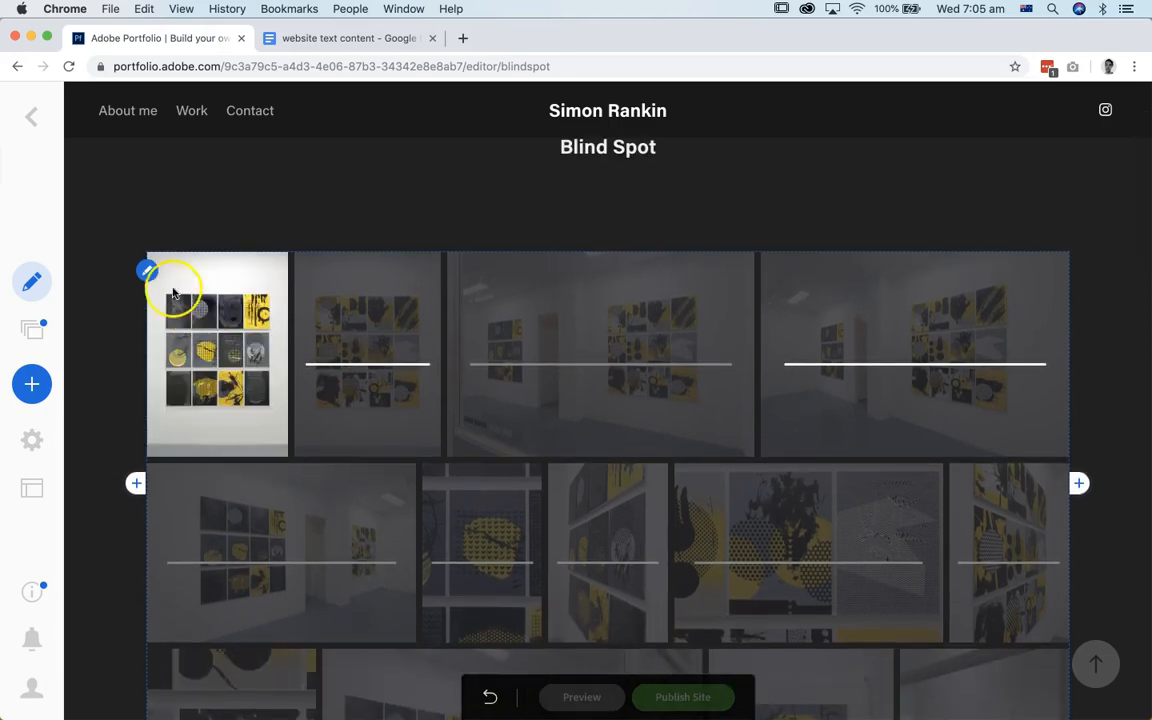
{"action": "left_click", "coordinate": [148, 271]}
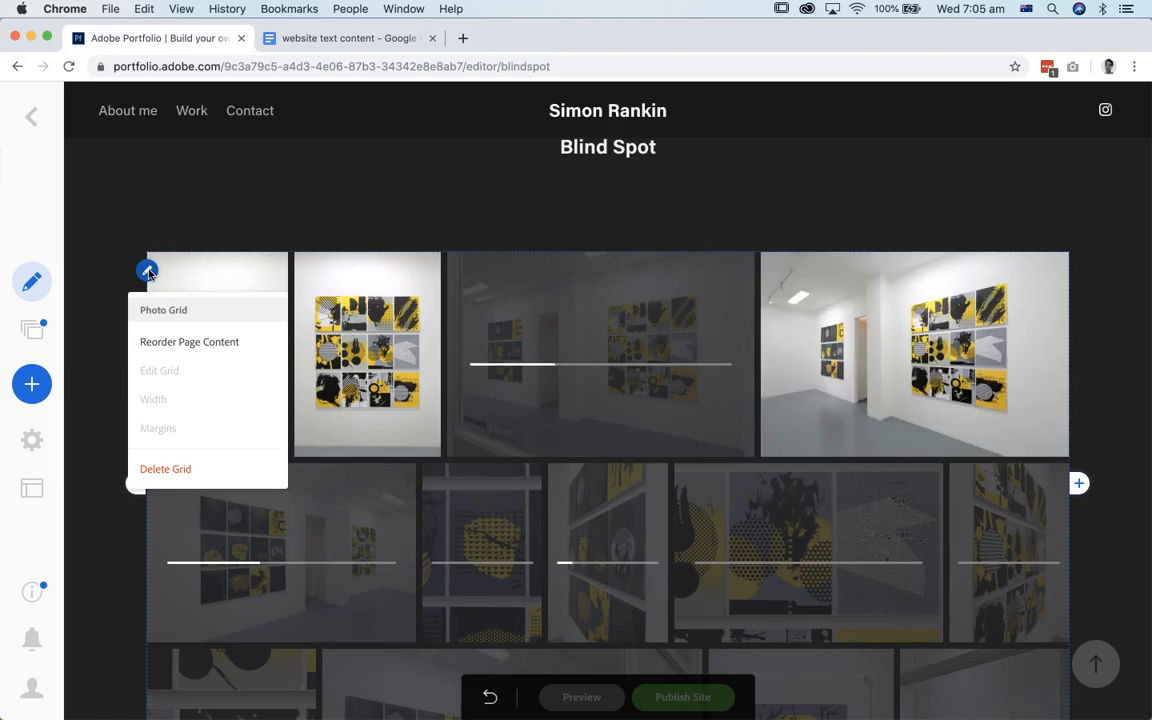
{"action": "left_click", "coordinate": [163, 344]}
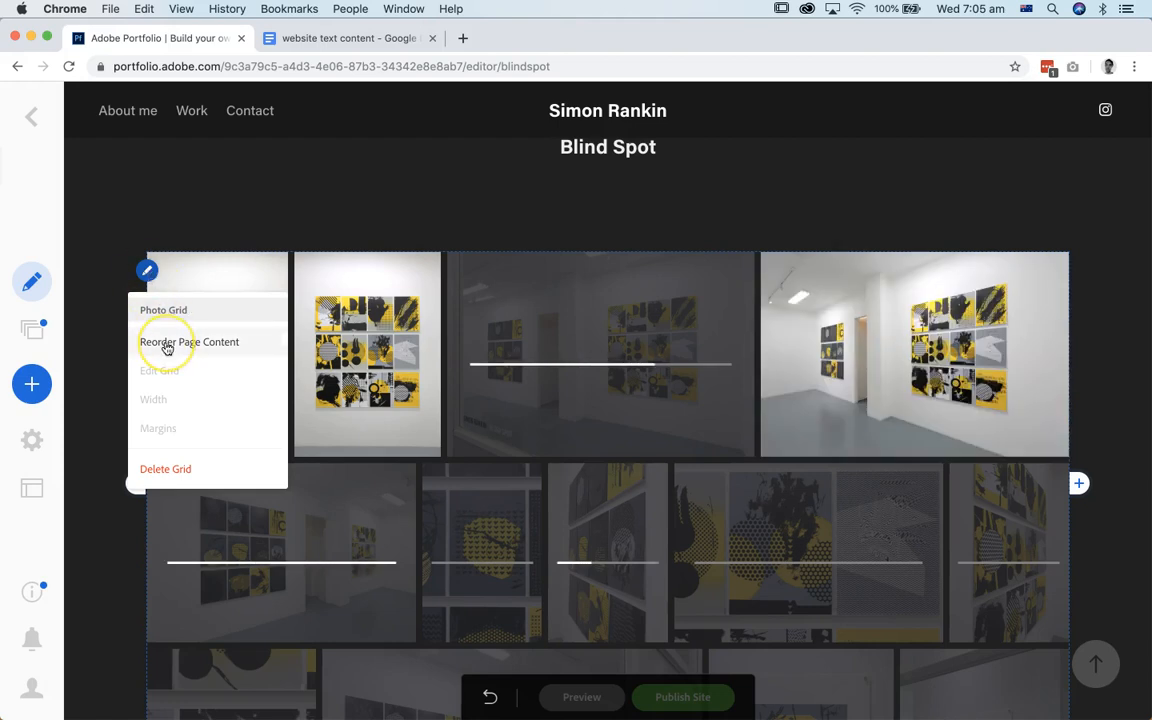
{"action": "left_click", "coordinate": [162, 427]}
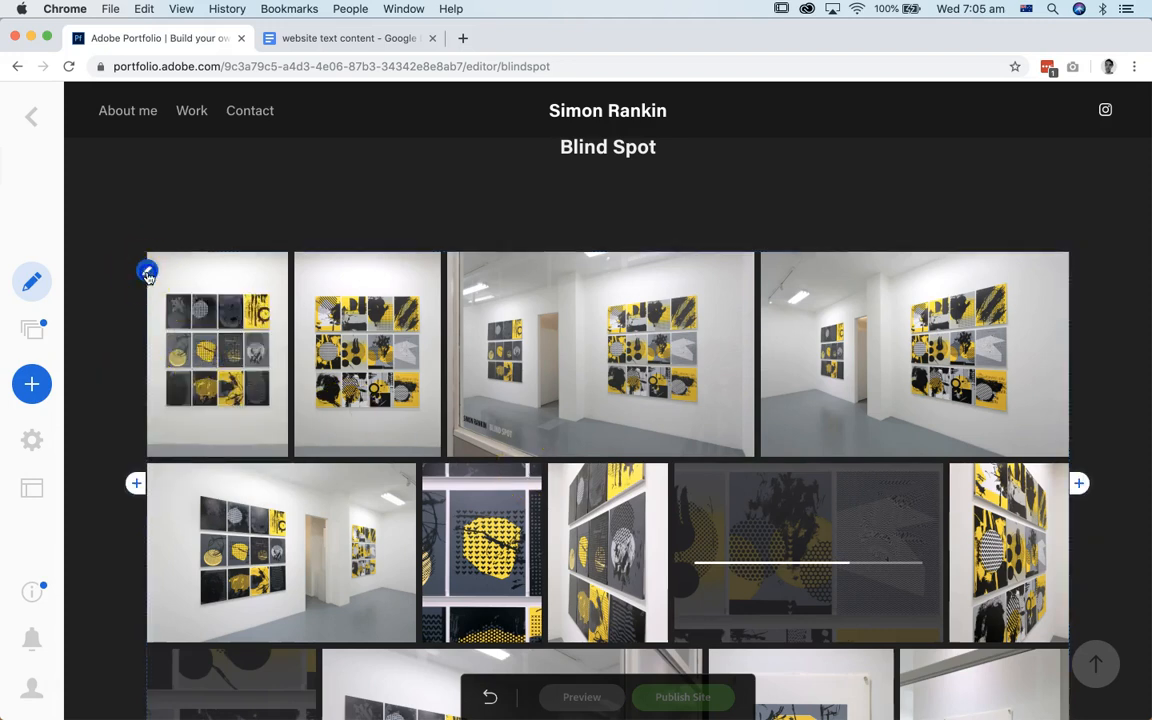
Step: Review the whole Blind Spot page, from the title through the photo grid to the description text
{"action": "mouse_move", "coordinate": [147, 268]}
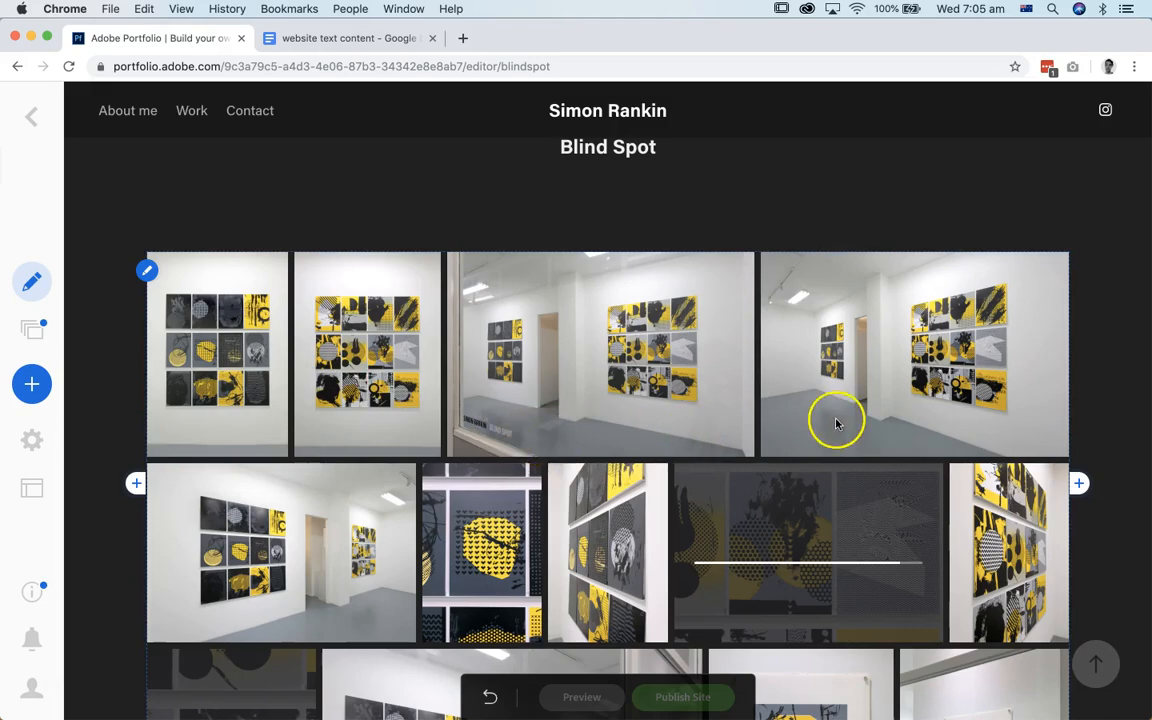
{"action": "scroll", "coordinate": [828, 541], "scroll_direction": "down", "scroll_amount": 10}
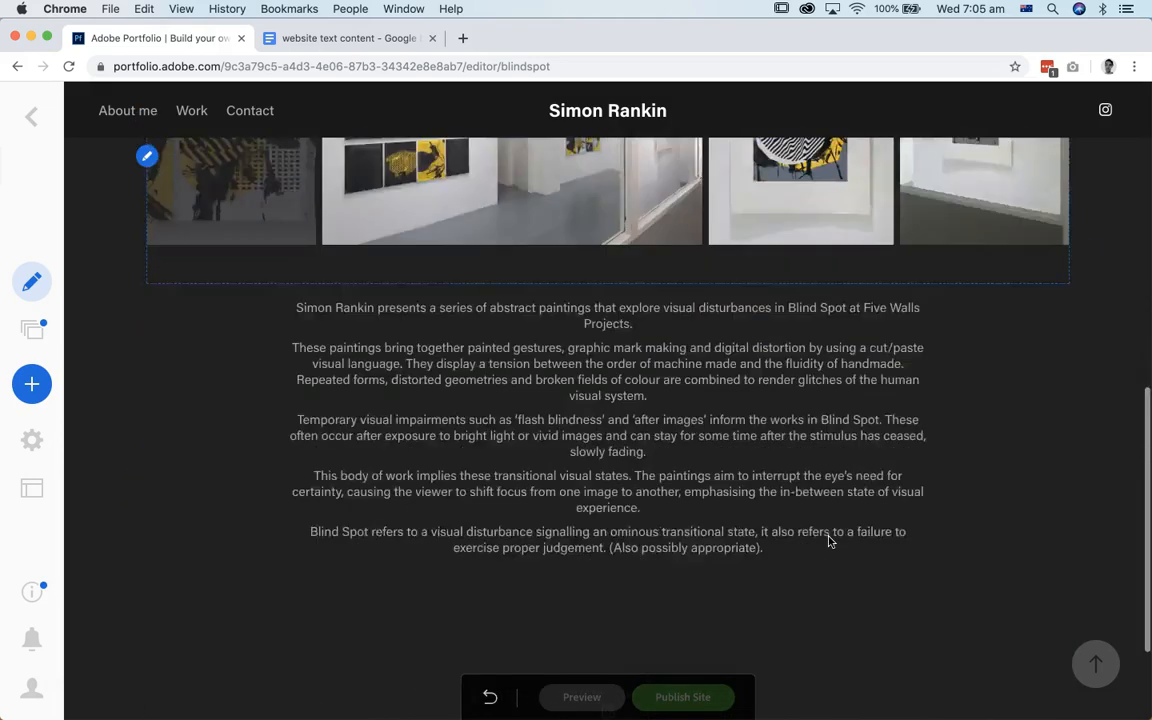
{"action": "scroll", "coordinate": [828, 541], "scroll_direction": "up", "scroll_amount": 5}
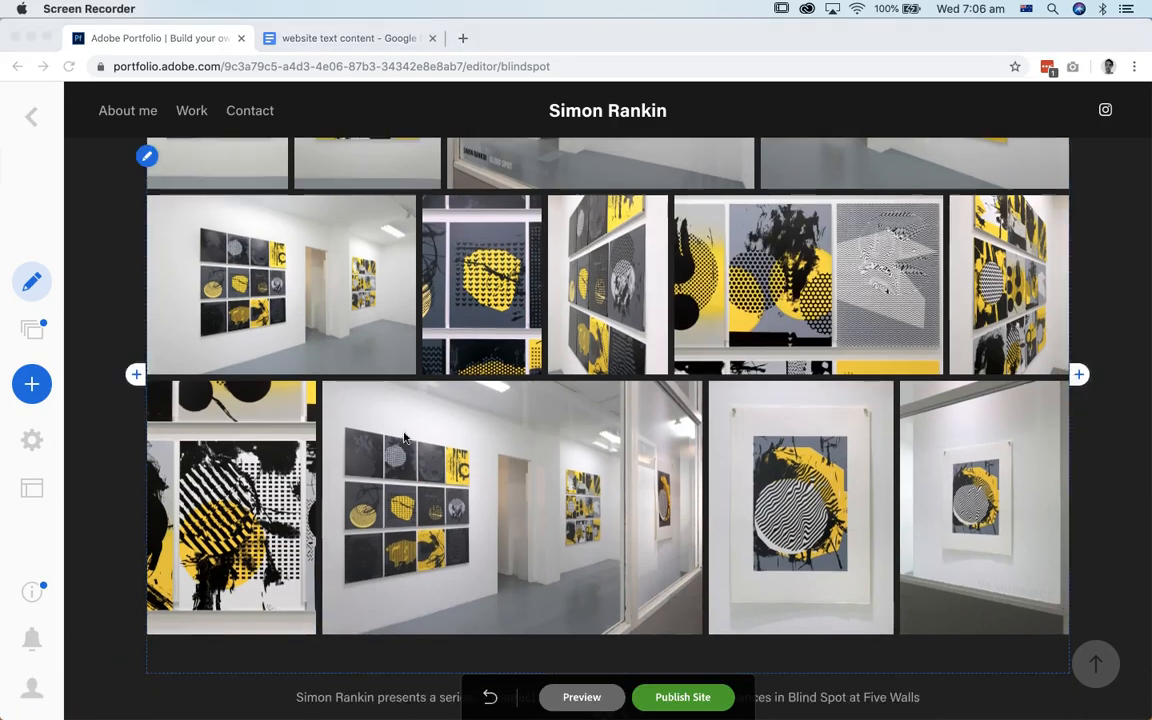
{"action": "scroll", "coordinate": [363, 387], "scroll_direction": "up", "scroll_amount": 5}
{"action": "scroll", "coordinate": [398, 437], "scroll_direction": "down", "scroll_amount": 3}
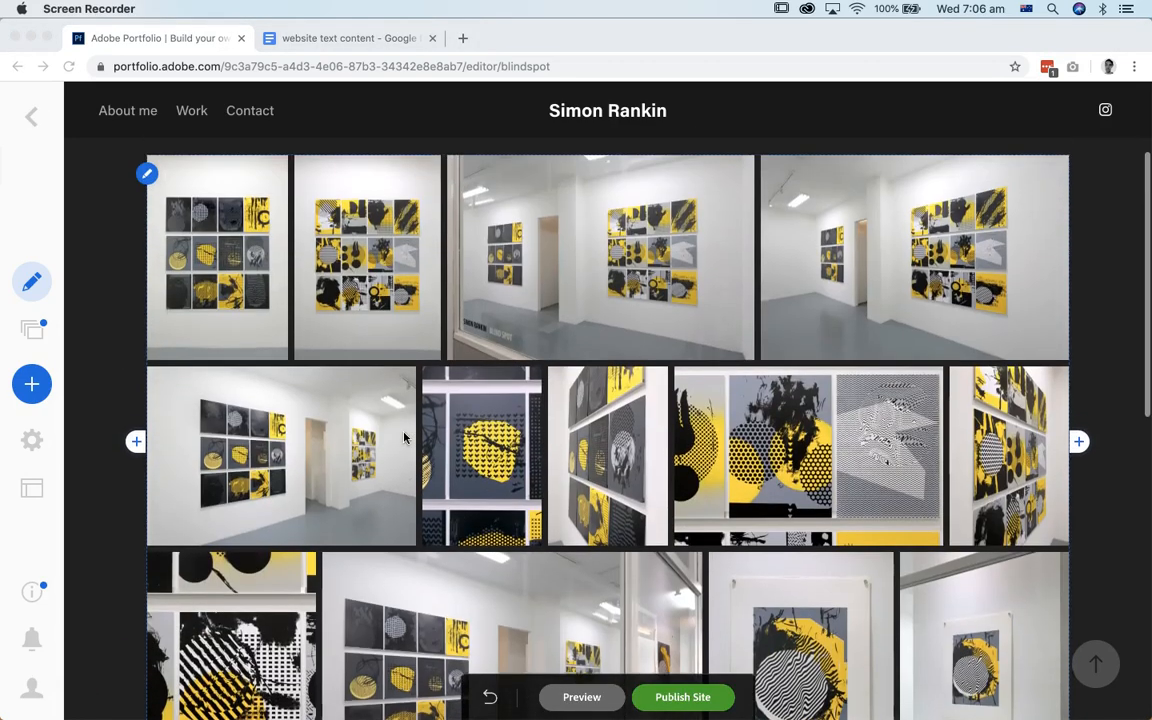
{"action": "scroll", "coordinate": [390, 425], "scroll_direction": "up", "scroll_amount": 1}
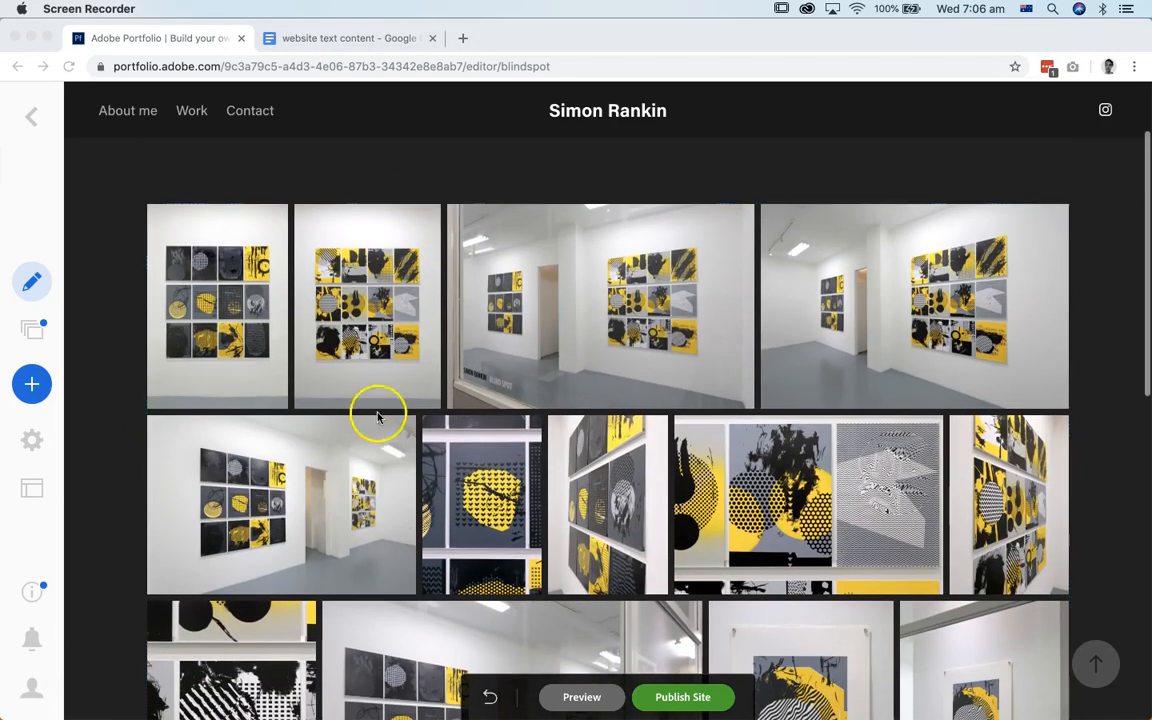
{"action": "left_click", "coordinate": [150, 230]}
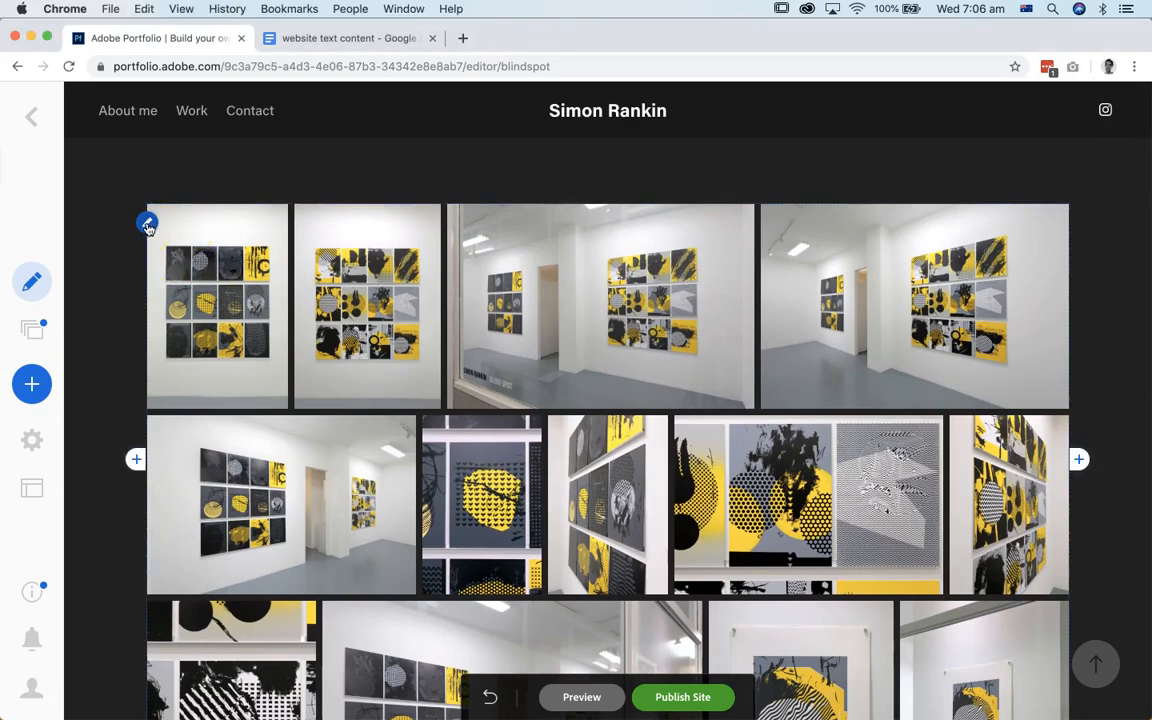
{"action": "scroll", "coordinate": [560, 360], "scroll_direction": "down", "scroll_amount": 5}
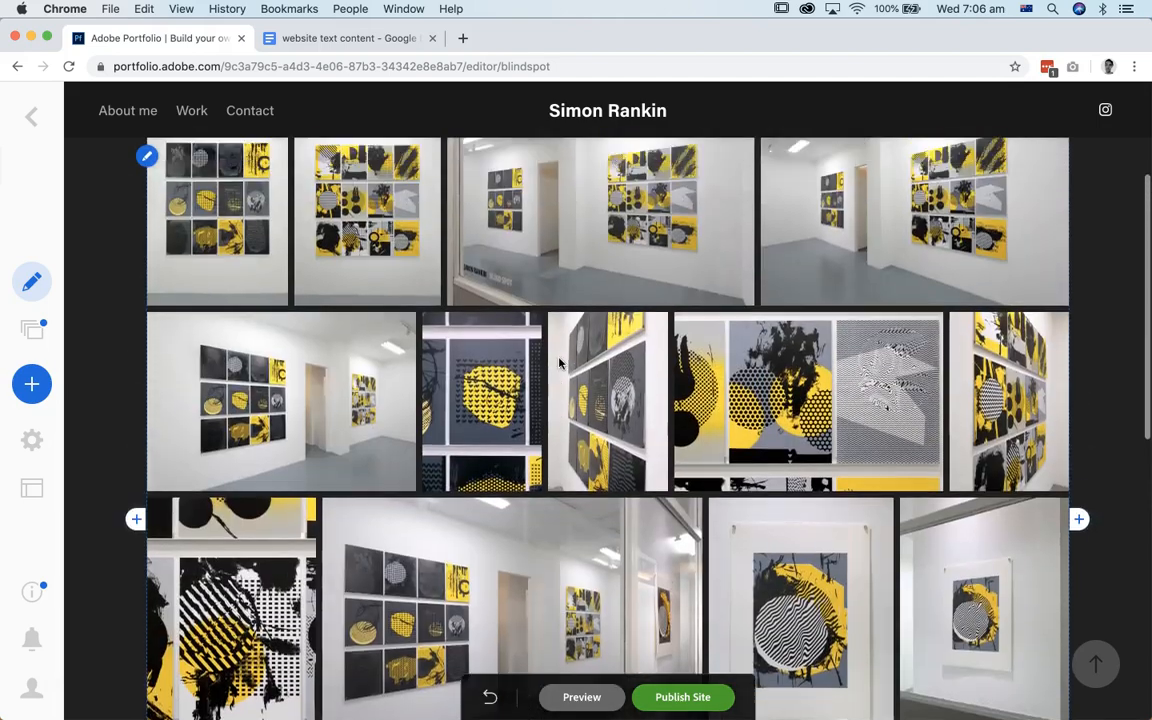
{"action": "scroll", "coordinate": [559, 363], "scroll_direction": "down", "scroll_amount": 2}
{"action": "scroll", "coordinate": [559, 363], "scroll_direction": "up", "scroll_amount": 7}
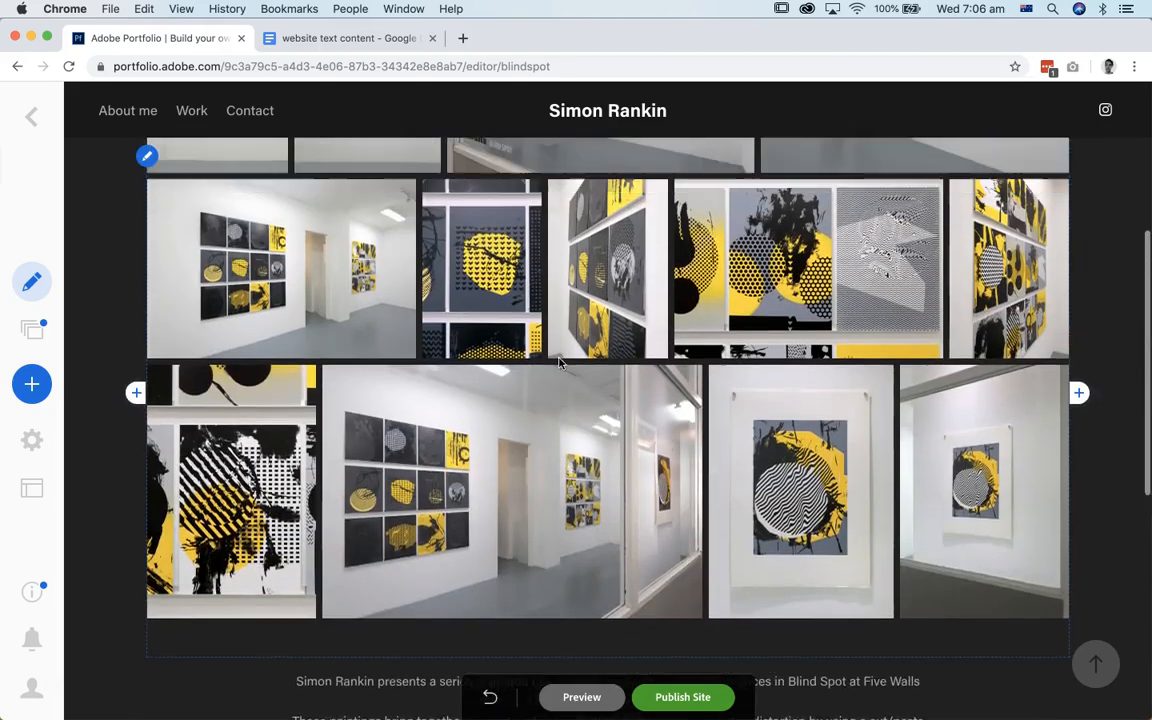
{"action": "scroll", "coordinate": [559, 363], "scroll_direction": "down", "scroll_amount": 6}
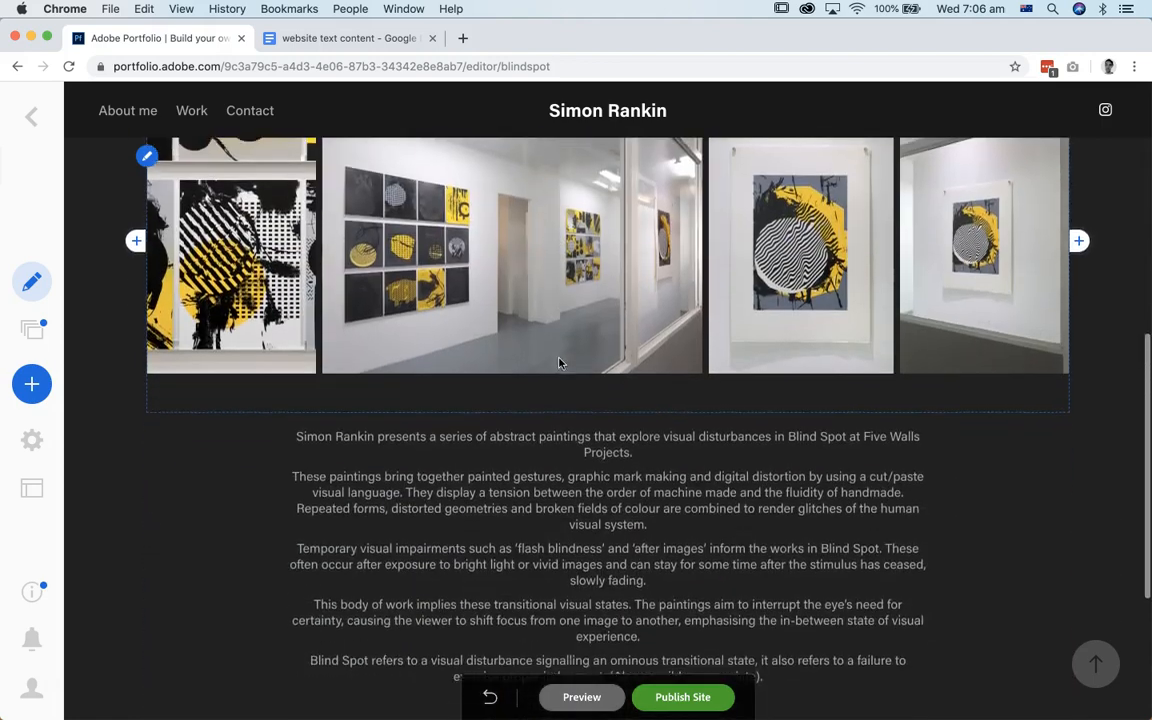
{"action": "scroll", "coordinate": [560, 363], "scroll_direction": "down", "scroll_amount": 1}
{"action": "scroll", "coordinate": [559, 363], "scroll_direction": "up", "scroll_amount": 9}
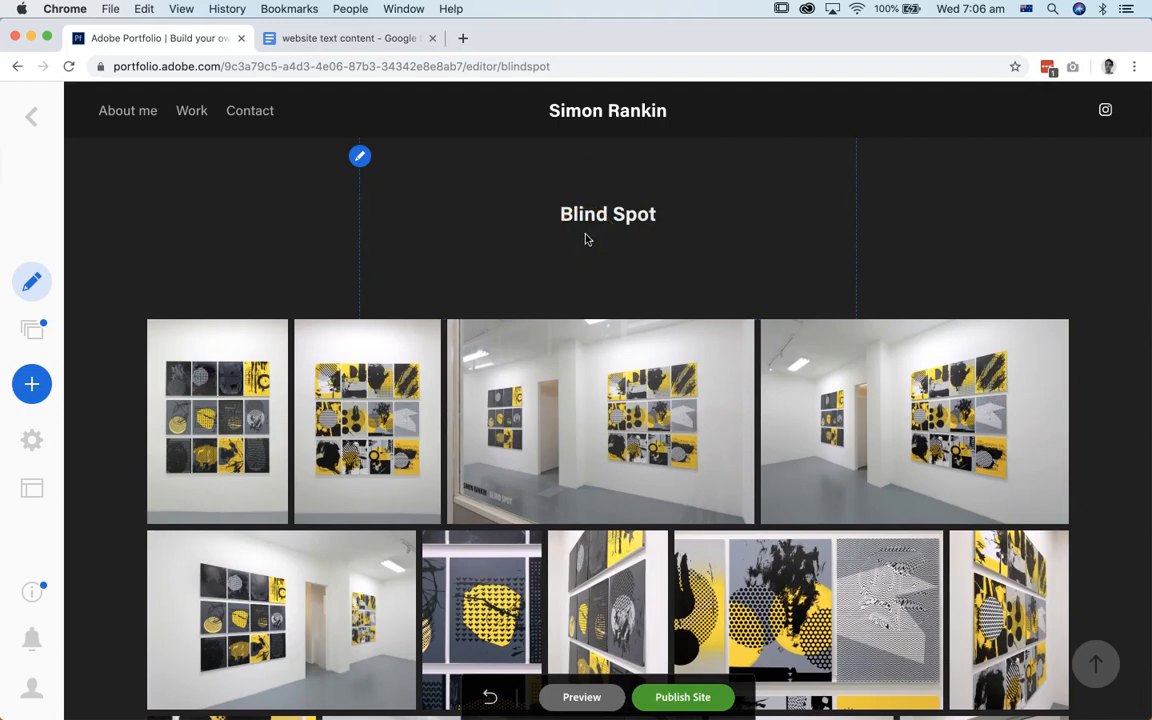
Step: From the Work gallery, create a new page titled "Mind the Gap" with the Default layout and Work as its destination
{"action": "left_click", "coordinate": [194, 113]}
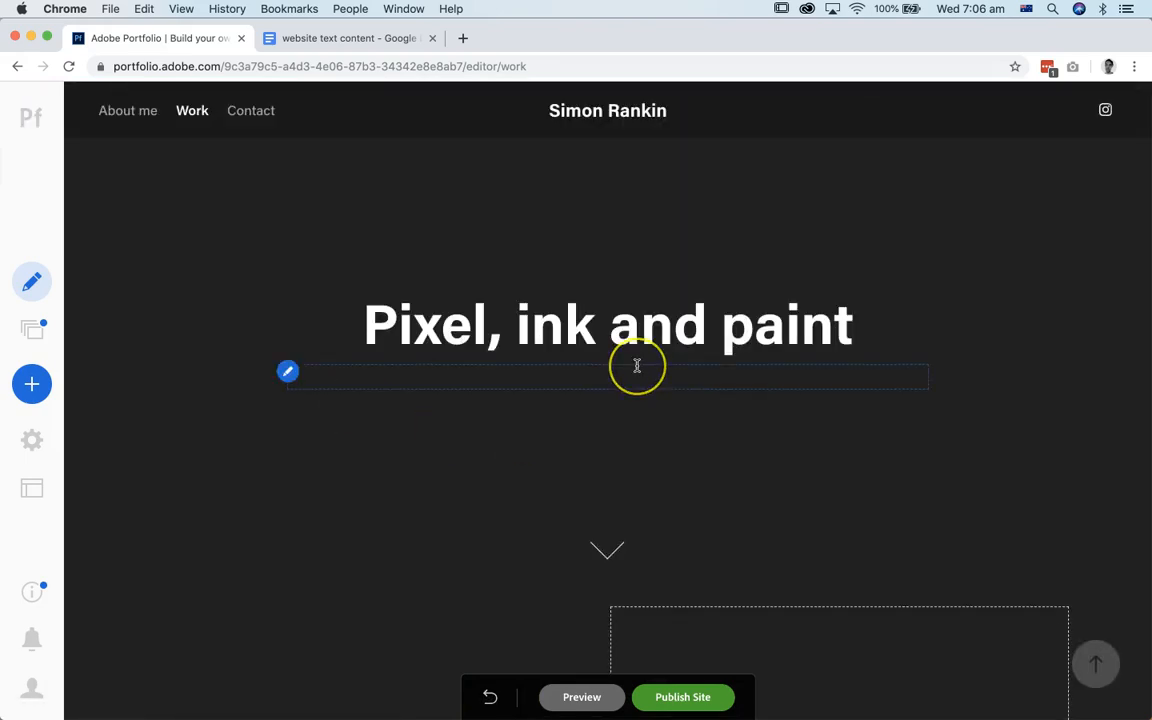
{"action": "scroll", "coordinate": [637, 365], "scroll_direction": "down", "scroll_amount": 5}
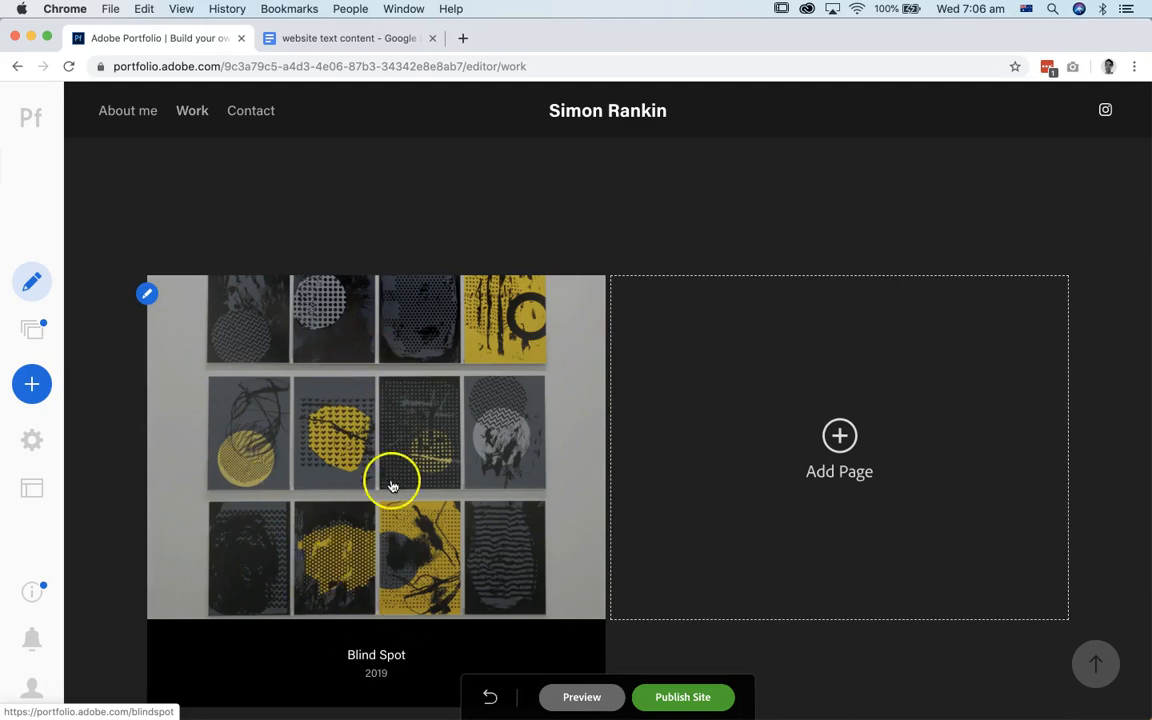
{"action": "left_click", "coordinate": [840, 437]}
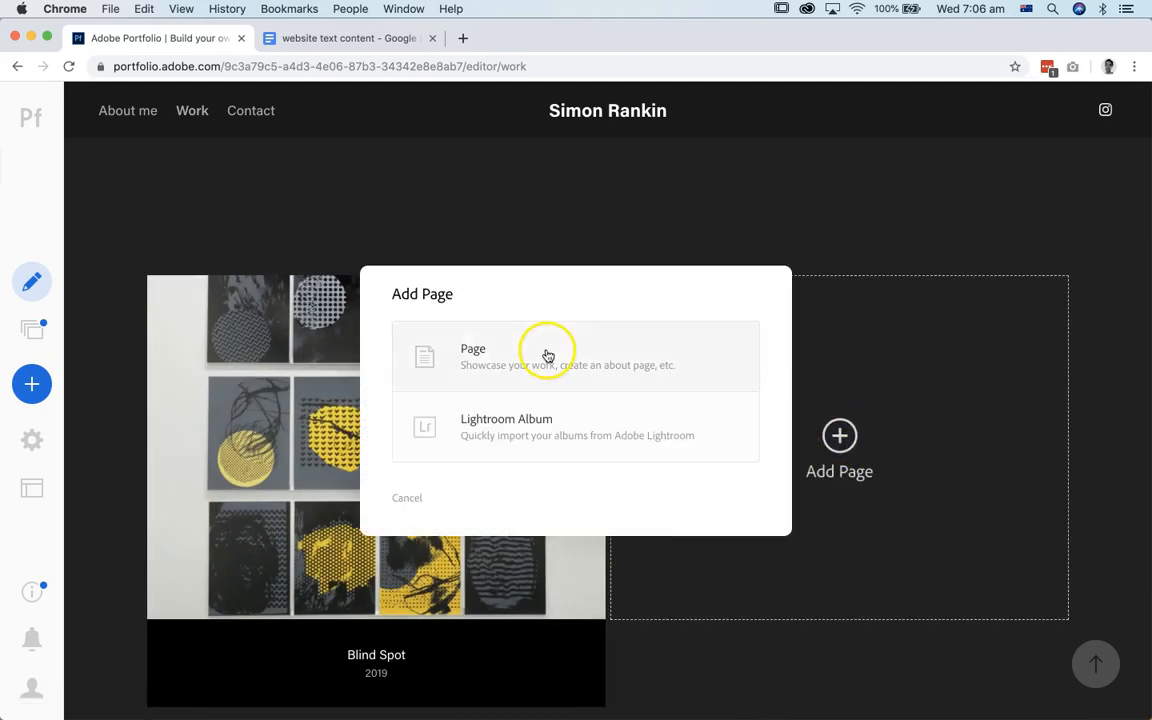
{"action": "left_click", "coordinate": [431, 368]}
{"action": "left_click", "coordinate": [663, 392]}
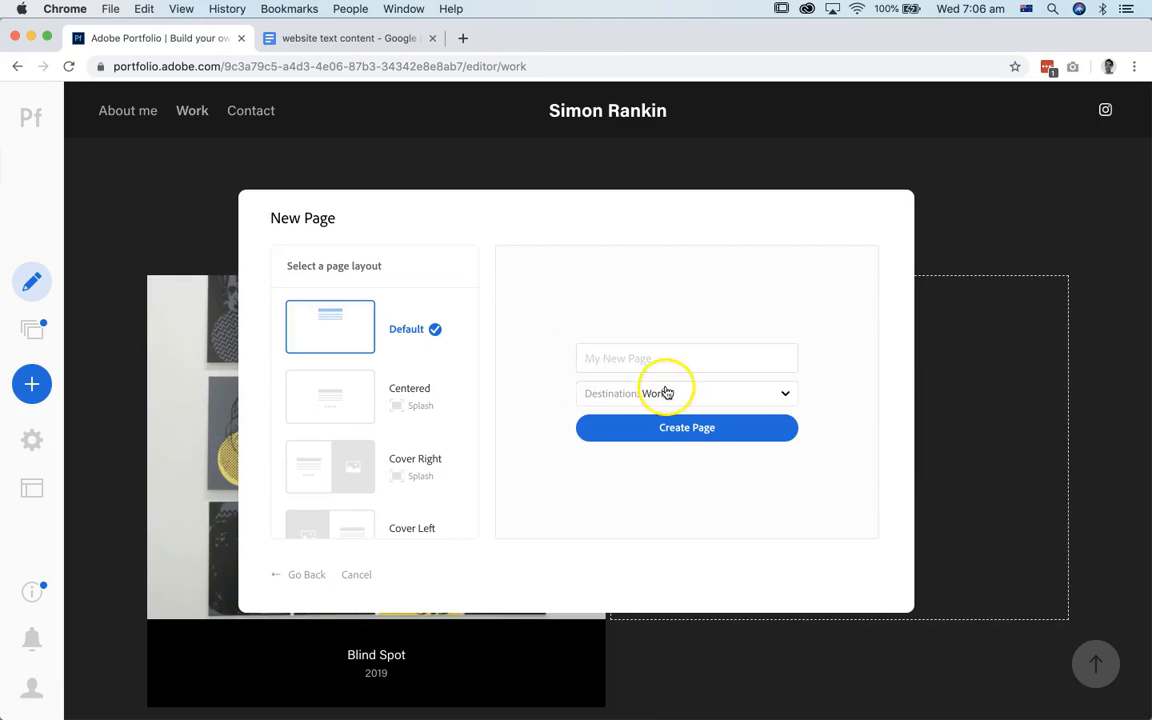
{"action": "left_click", "coordinate": [643, 450]}
{"action": "left_click", "coordinate": [643, 362]}
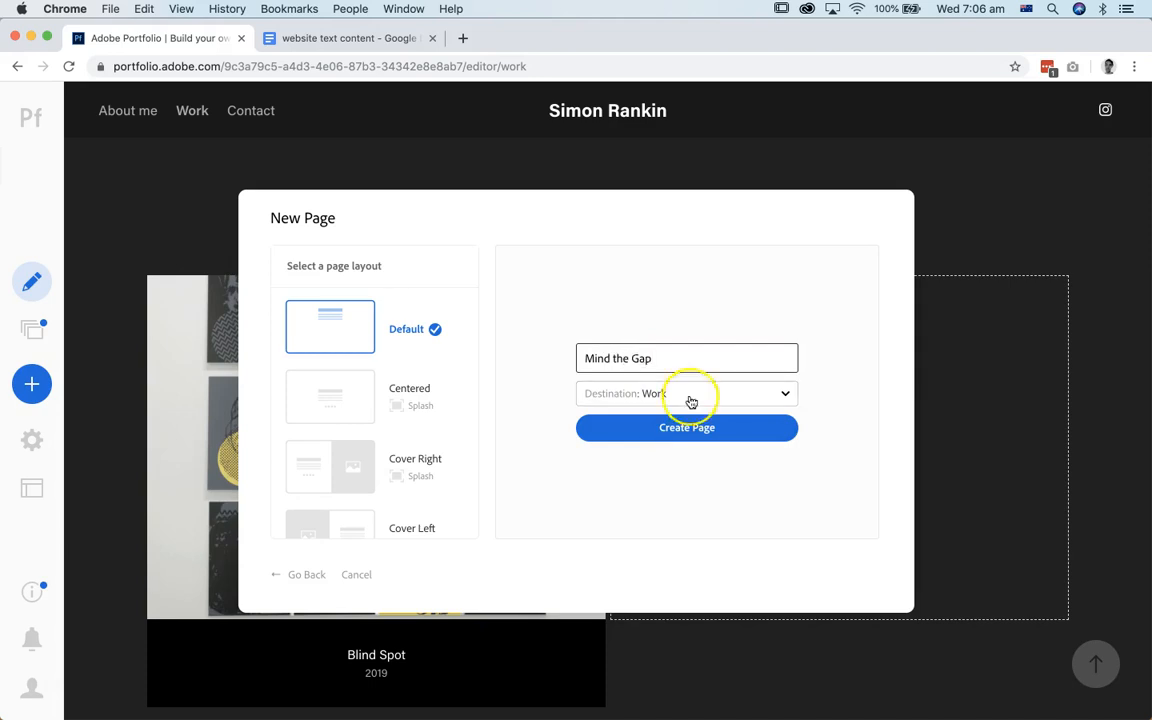
{"action": "left_click", "coordinate": [684, 432]}
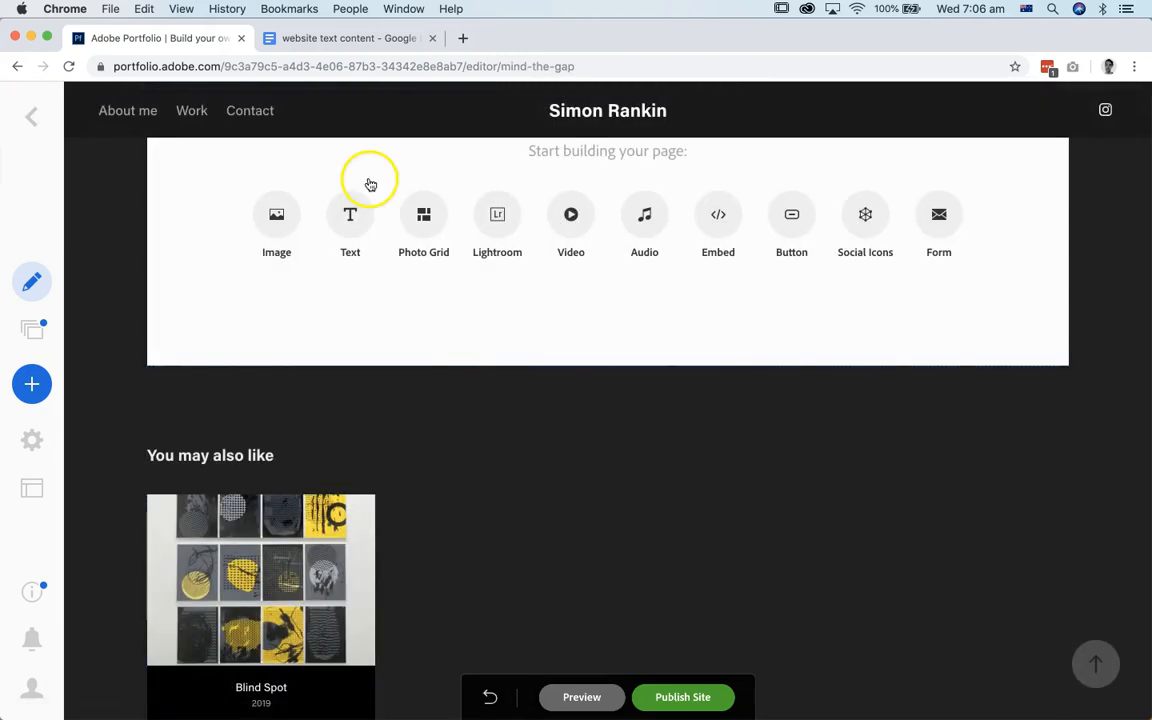
Step: Copy all the Project 2 description paragraphs below "Mind the Gap 2018" from the website text content document
{"action": "left_click", "coordinate": [318, 38]}
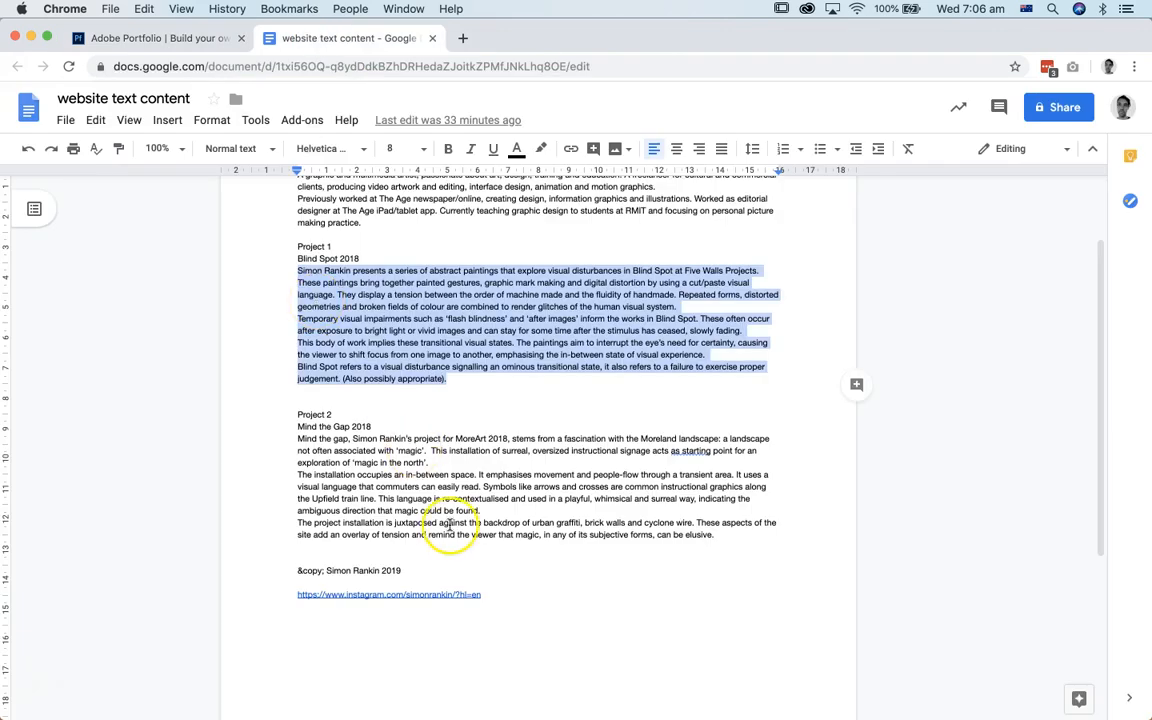
{"action": "left_click", "coordinate": [721, 537]}
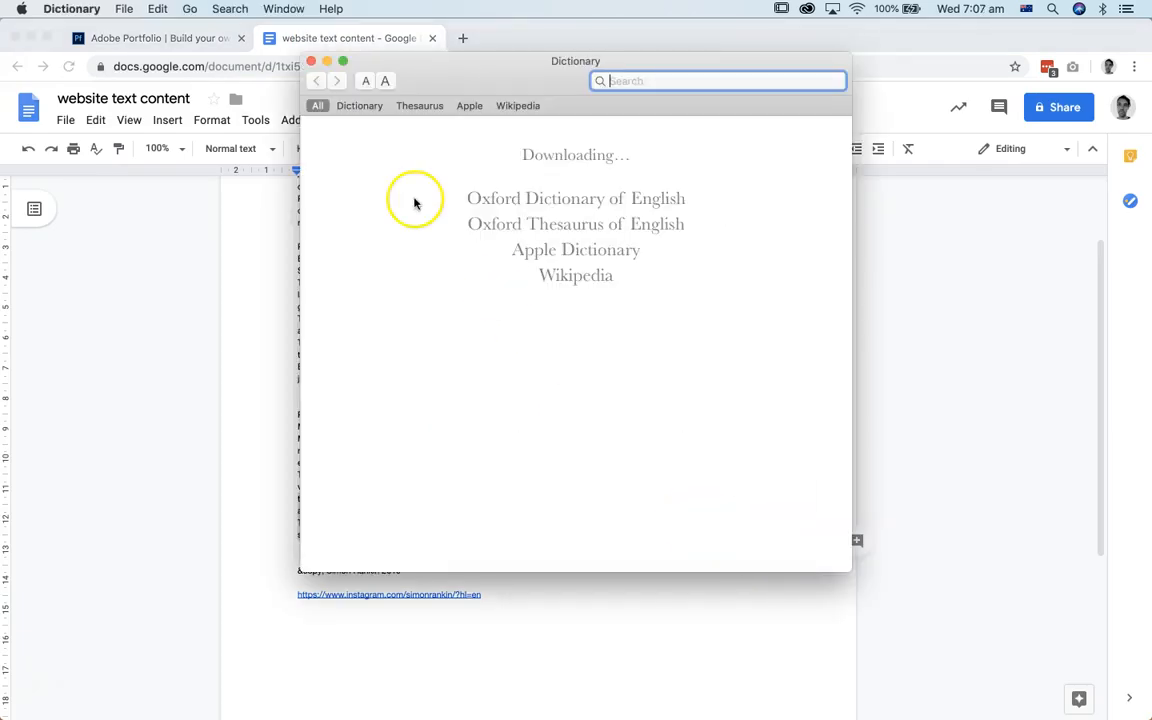
{"action": "left_click", "coordinate": [310, 62]}
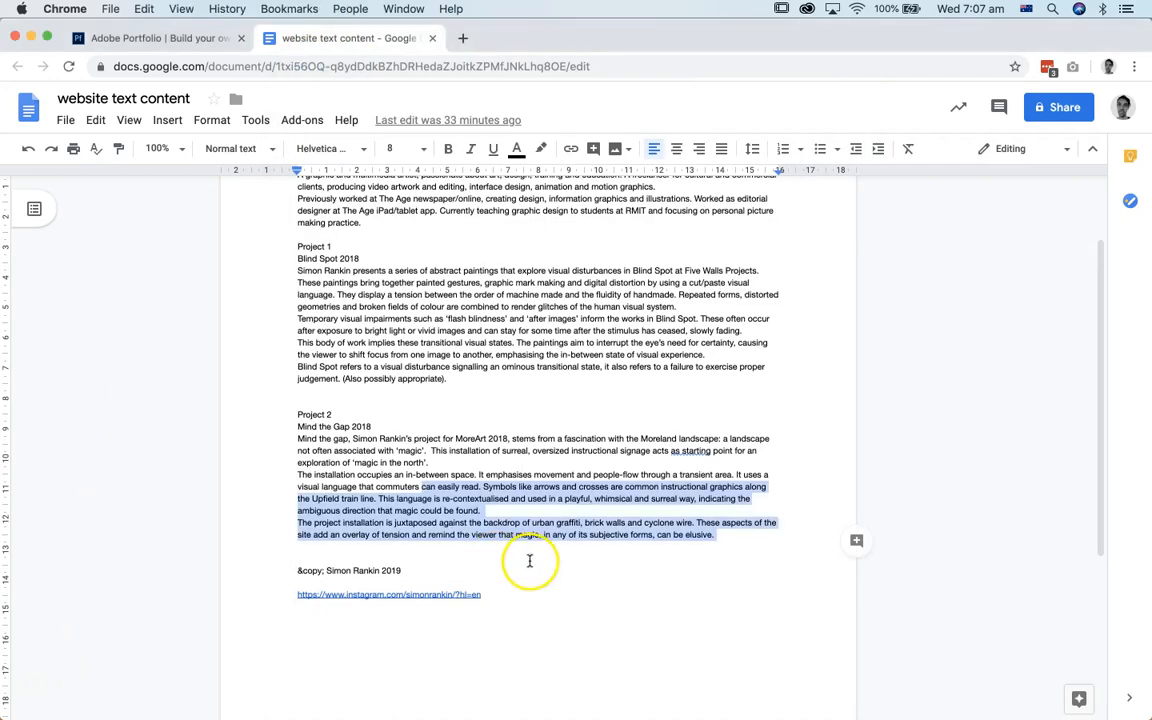
{"action": "left_click_drag", "start_coordinate": [715, 537], "coordinate": [298, 438]}
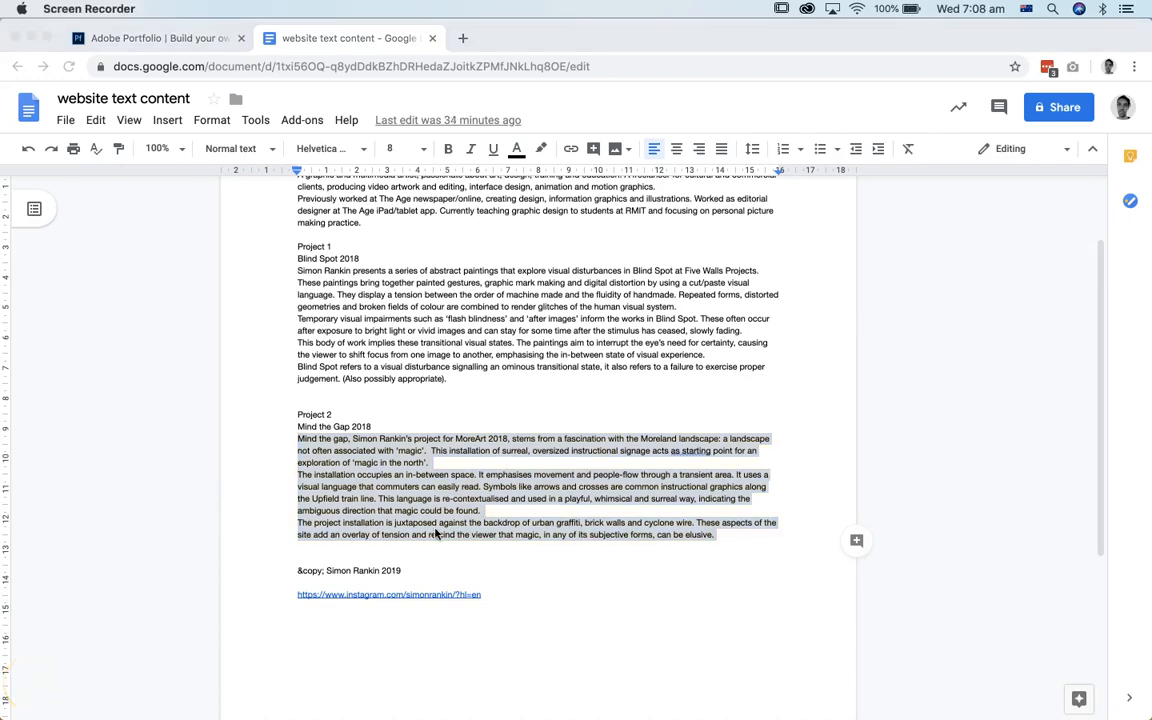
{"action": "left_click", "coordinate": [436, 530]}
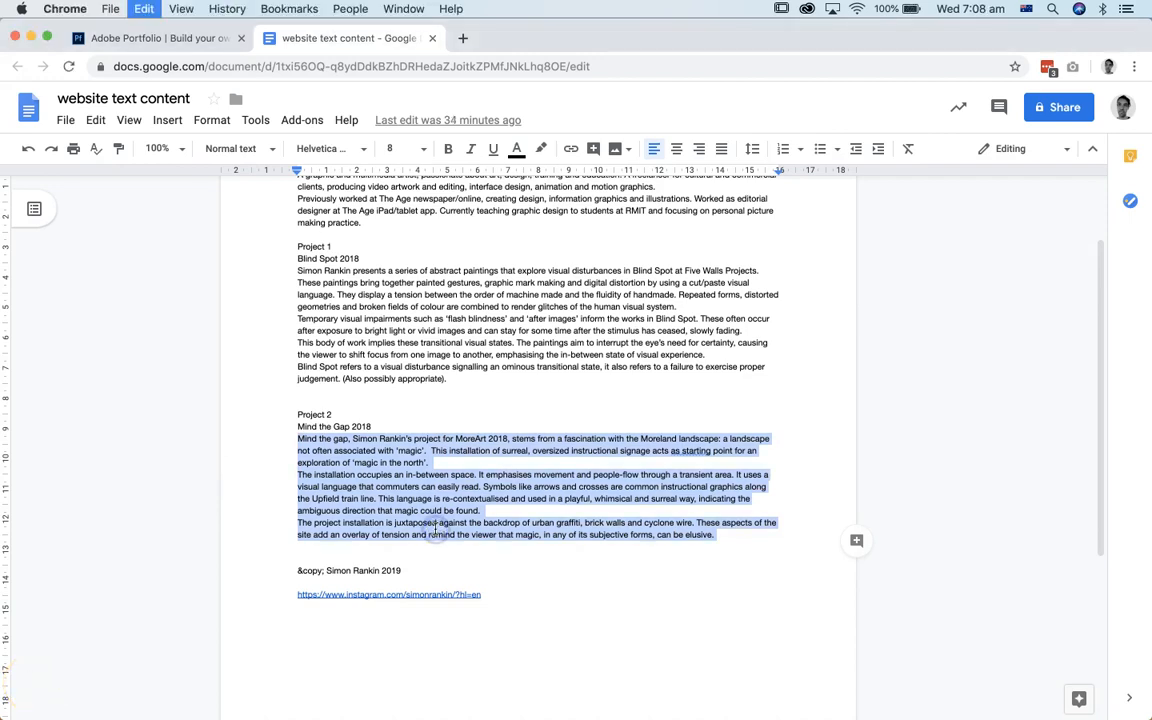
Step: In Adobe Portfolio, add a text block to the Mind the Gap page and paste the copied project description into it
{"action": "left_click", "coordinate": [165, 38]}
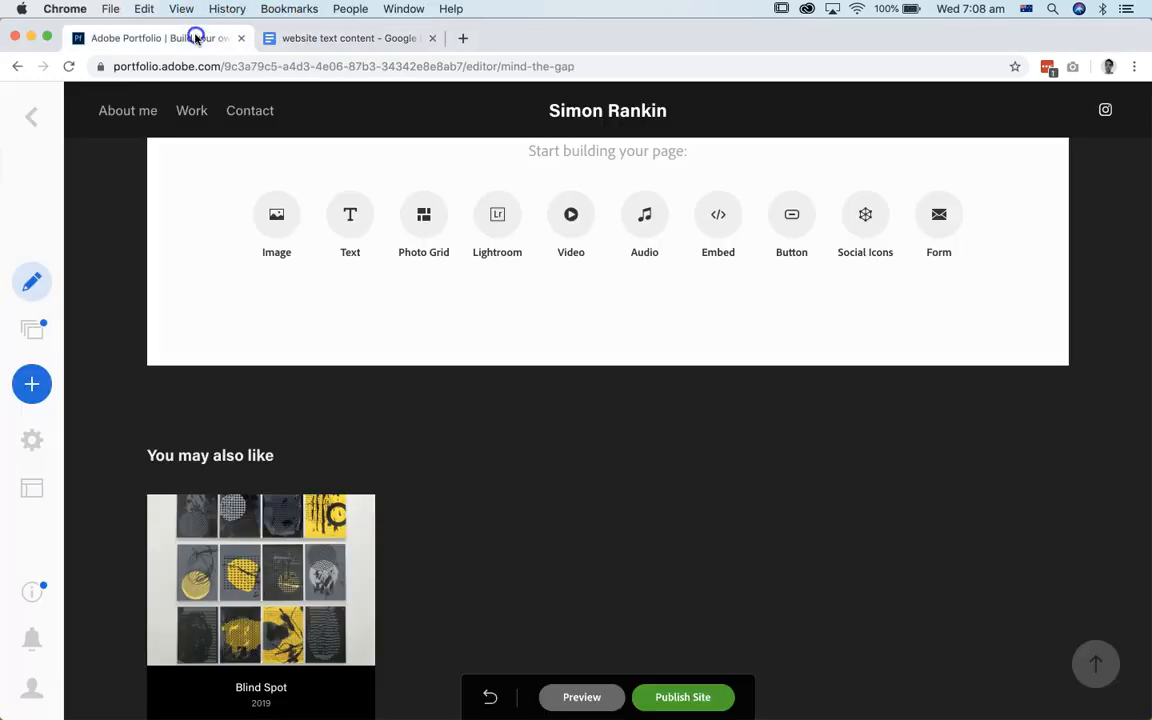
{"action": "left_click", "coordinate": [349, 216]}
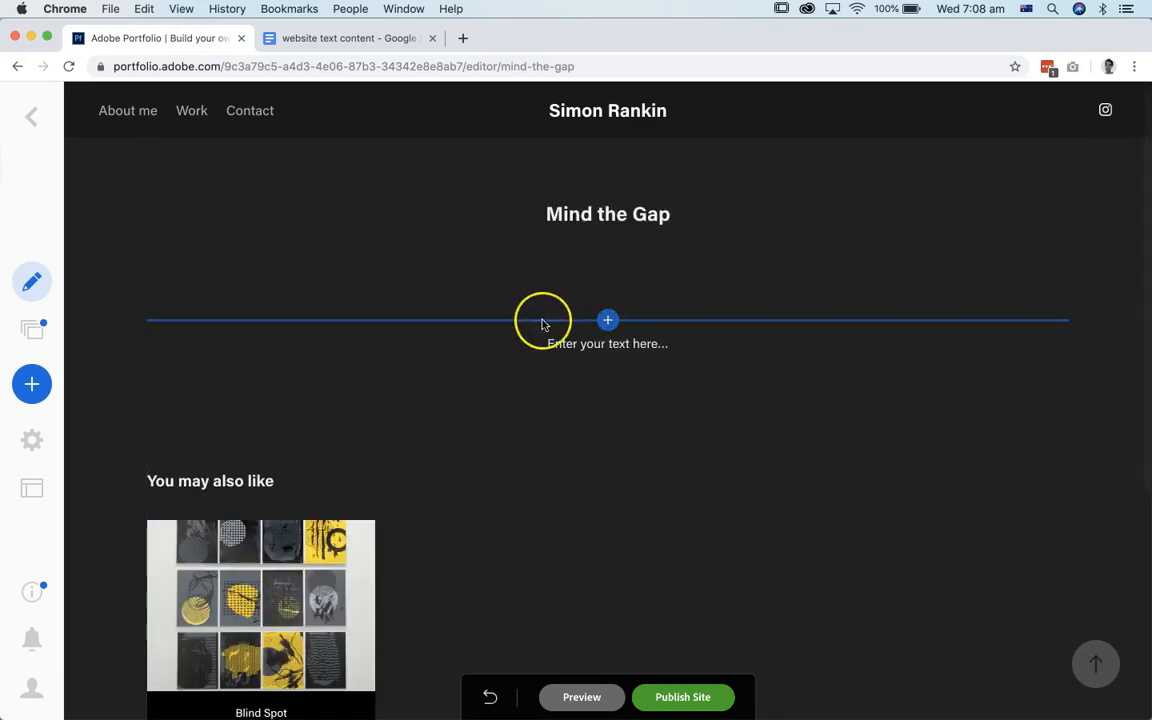
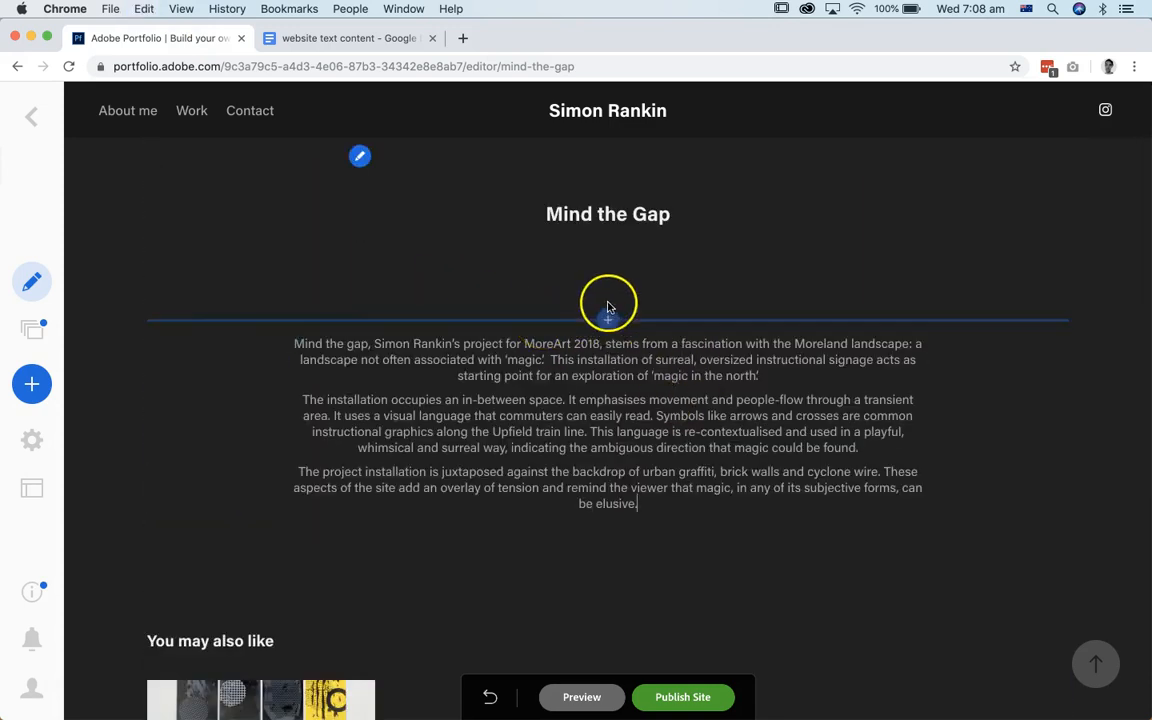
Step: Add a photo grid above the Mind the Gap description and upload all the JPG photos from the "mind the gap" folder
{"action": "left_click", "coordinate": [607, 320]}
{"action": "left_click", "coordinate": [676, 376]}
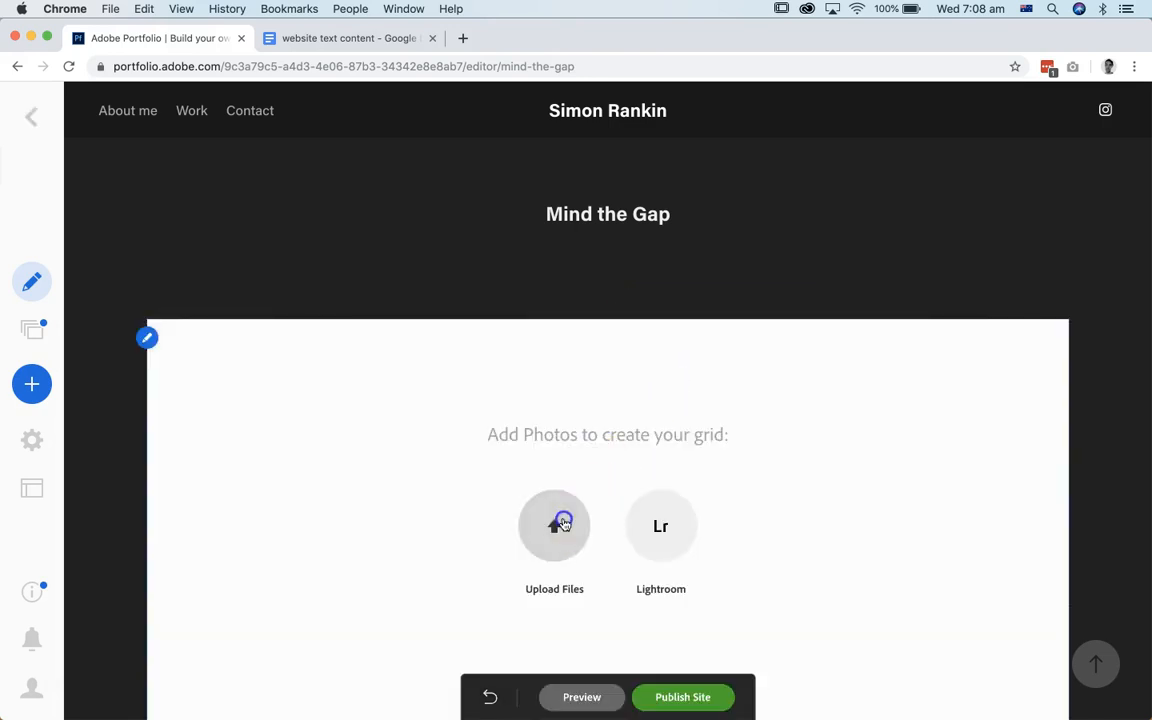
{"action": "left_click", "coordinate": [560, 527]}
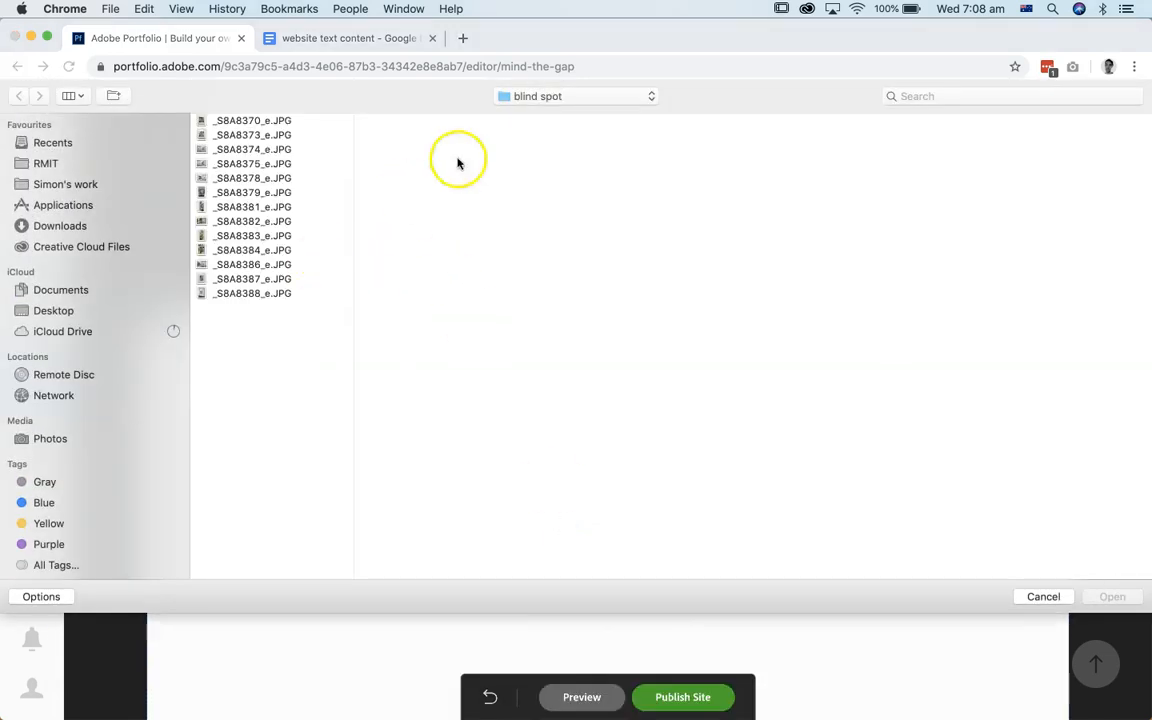
{"action": "left_click", "coordinate": [568, 98]}
{"action": "left_click", "coordinate": [566, 113]}
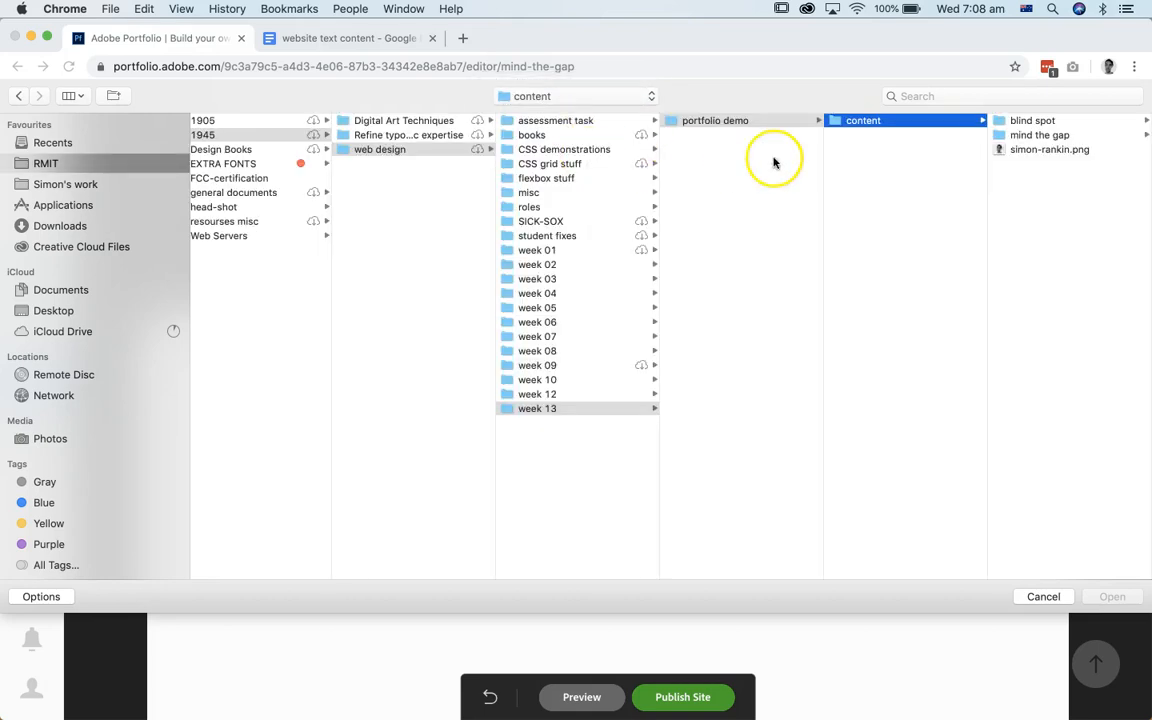
{"action": "left_click", "coordinate": [1016, 138]}
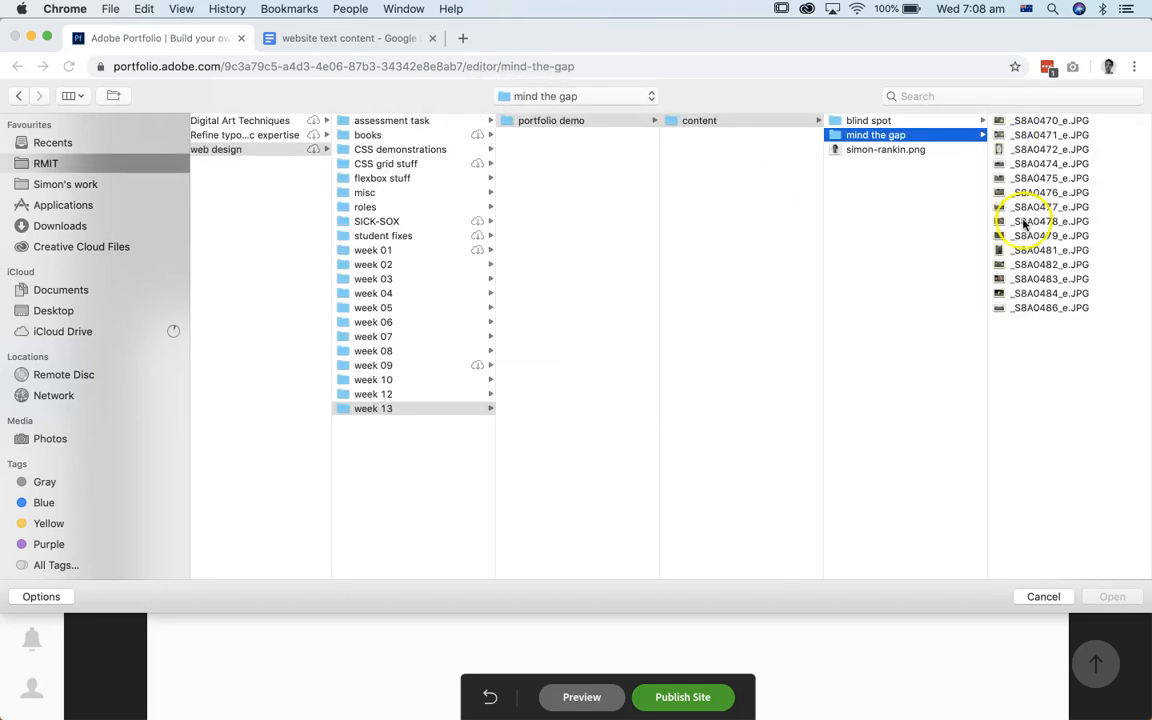
{"action": "left_click", "coordinate": [1000, 307]}
{"action": "left_click", "coordinate": [1023, 118], "text": "shift"}
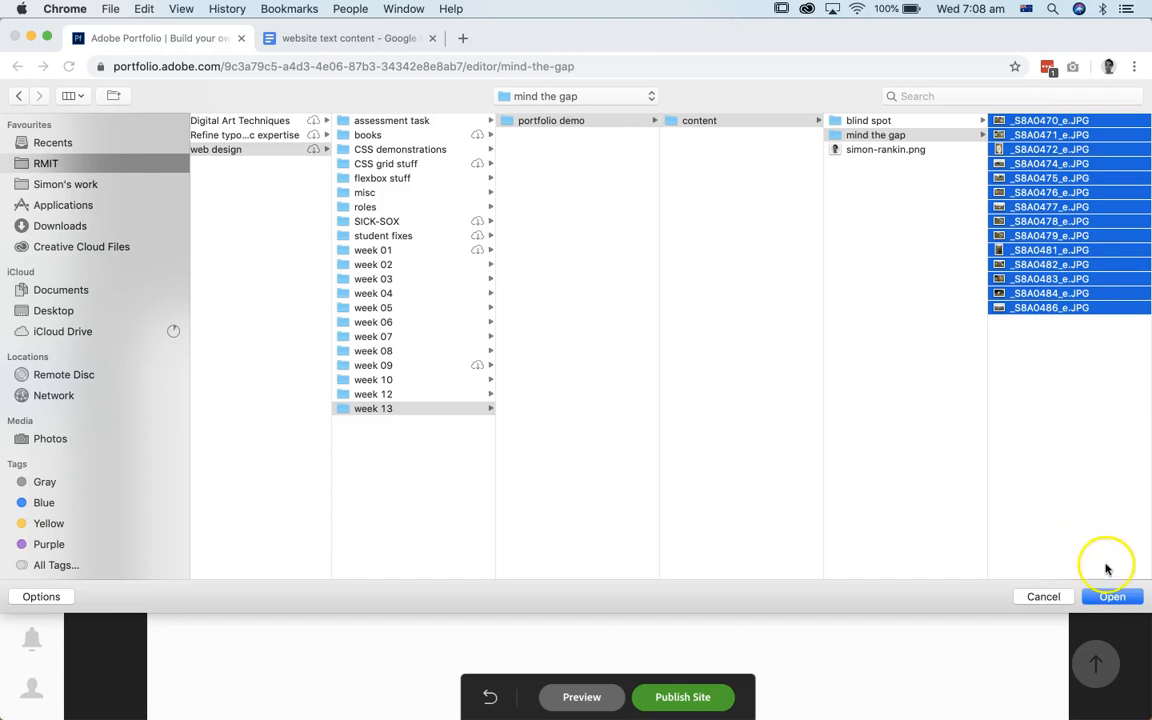
{"action": "left_click", "coordinate": [1111, 597]}
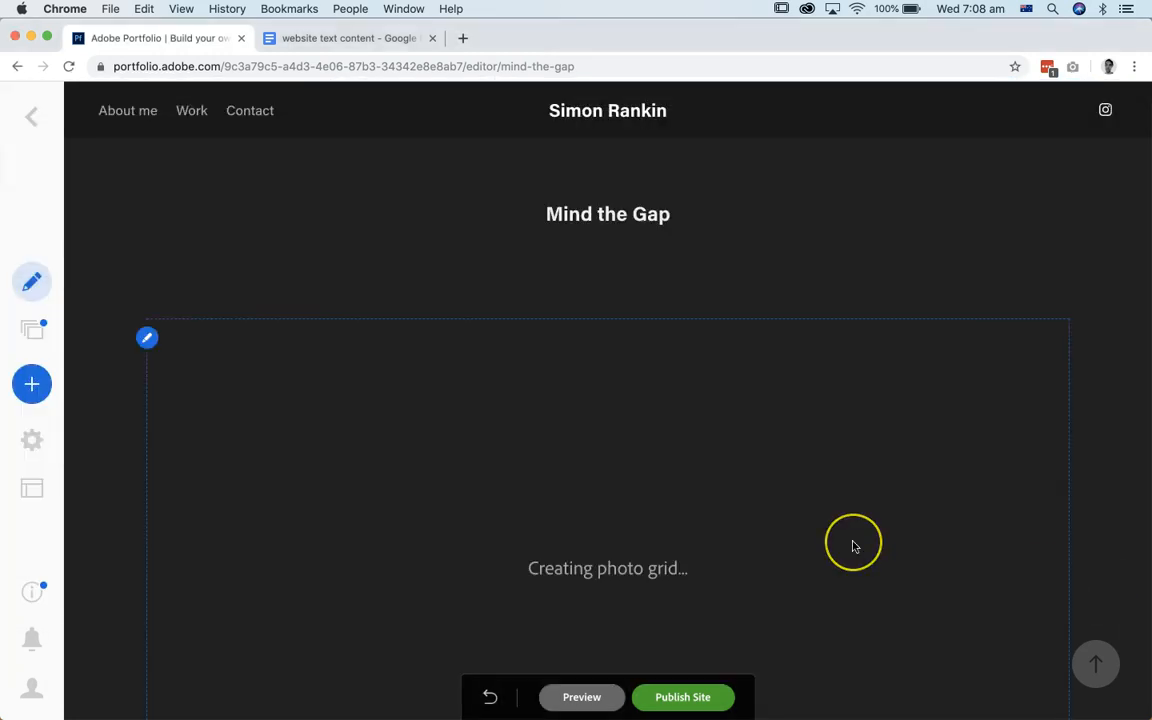
{"action": "scroll", "coordinate": [853, 541], "scroll_direction": "down", "scroll_amount": 2}
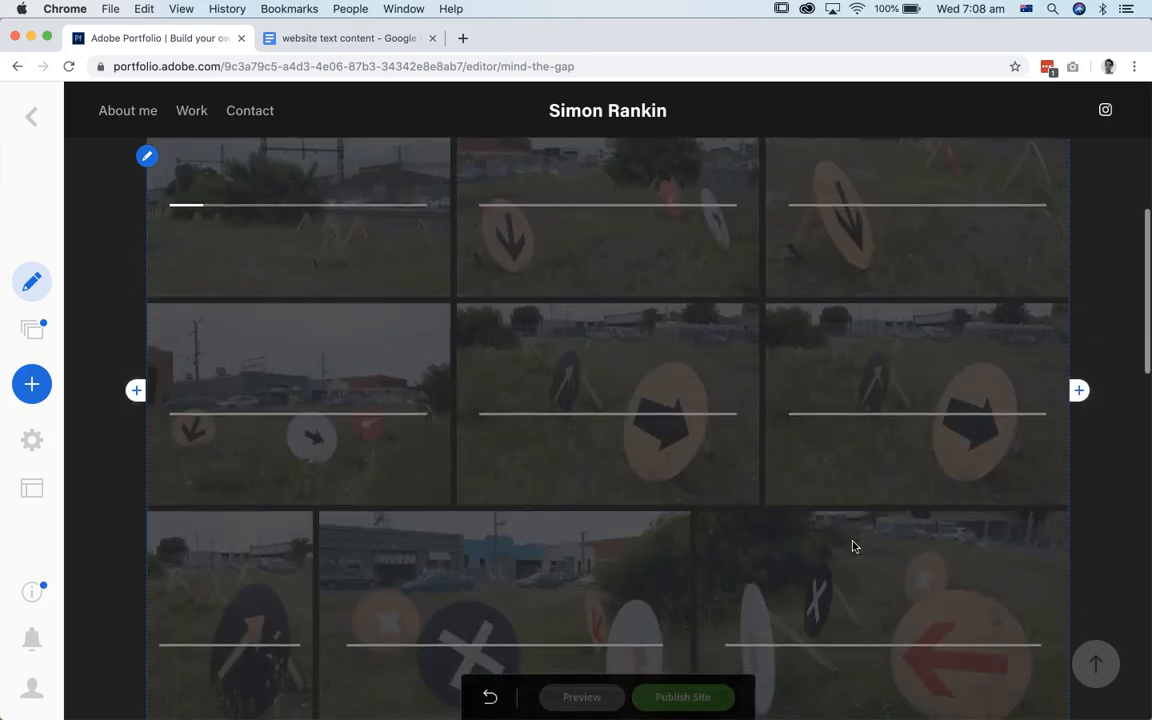
{"action": "scroll", "coordinate": [853, 546], "scroll_direction": "down", "scroll_amount": 4}
{"action": "scroll", "coordinate": [853, 546], "scroll_direction": "up", "scroll_amount": 10}
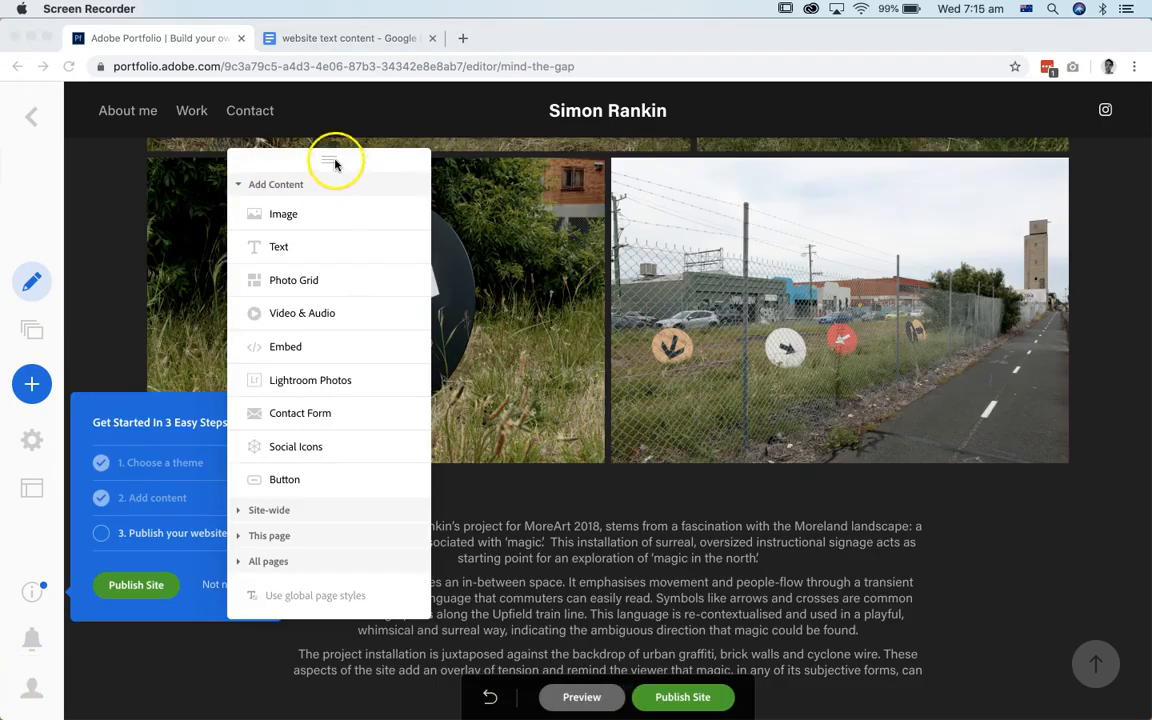
Step: Dismiss the getting-started guide and review the Mind the Gap page from its title through the photo grid to the related projects
{"action": "left_click_drag", "start_coordinate": [334, 159], "coordinate": [184, 156]}
{"action": "left_click", "coordinate": [31, 282]}
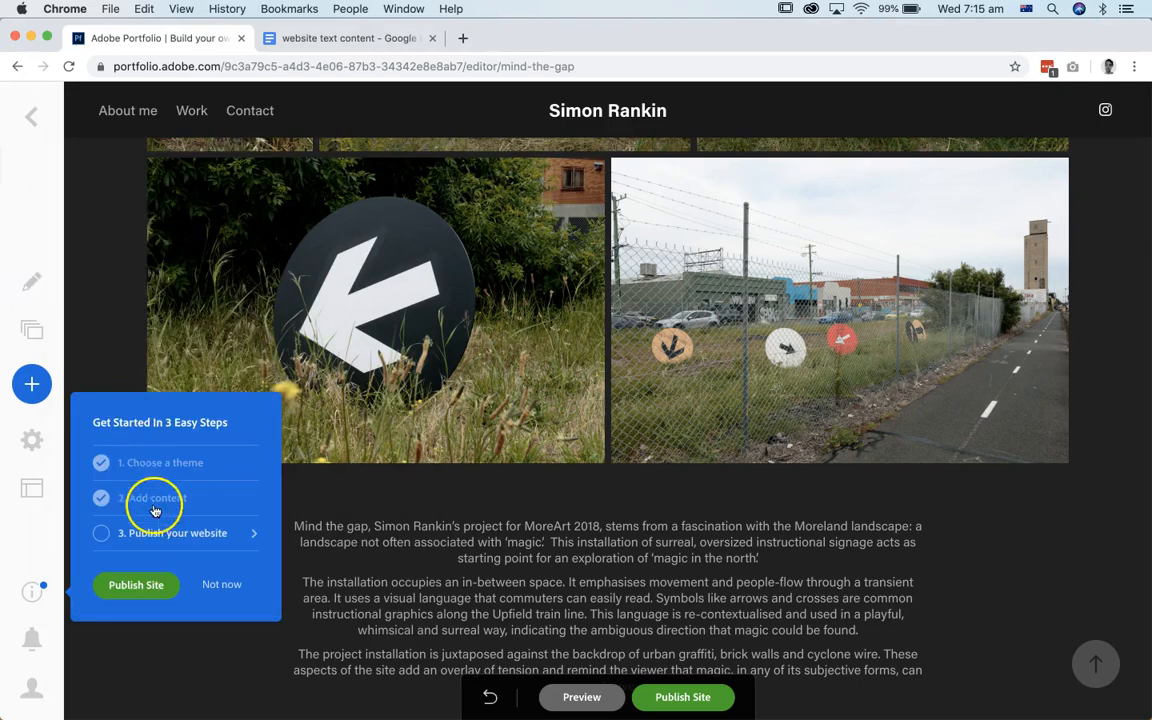
{"action": "left_click", "coordinate": [224, 586]}
{"action": "scroll", "coordinate": [395, 327], "scroll_direction": "up", "scroll_amount": 10}
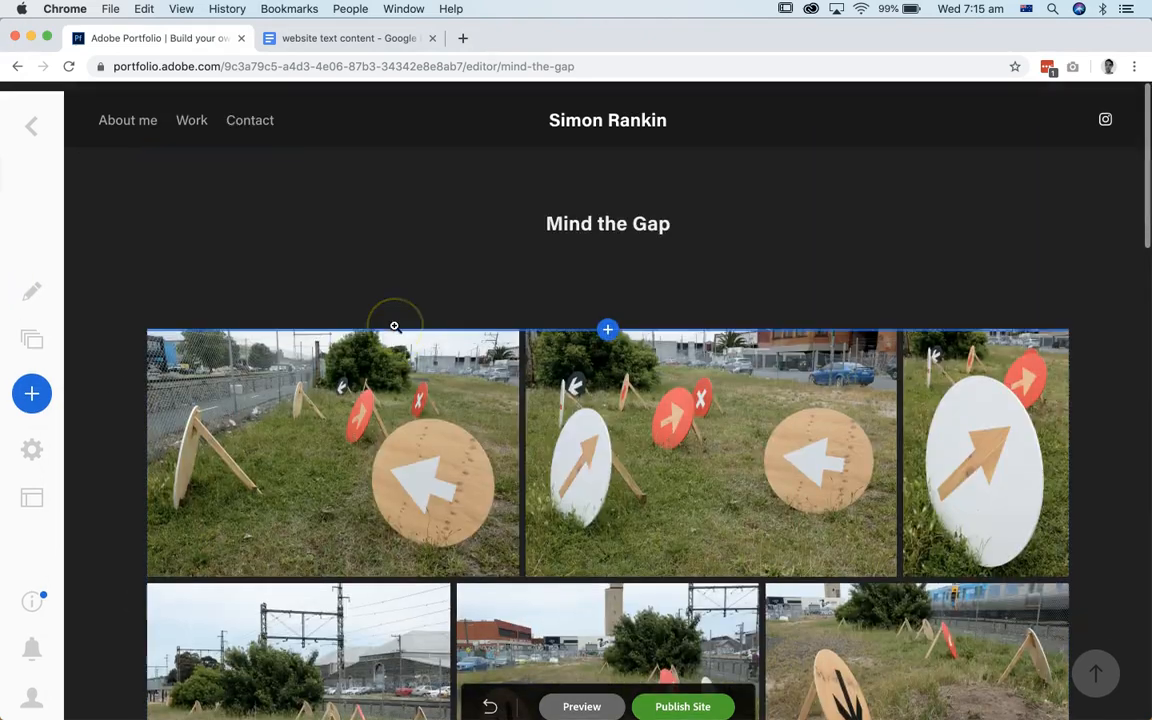
{"action": "scroll", "coordinate": [395, 327], "scroll_direction": "down", "scroll_amount": 15}
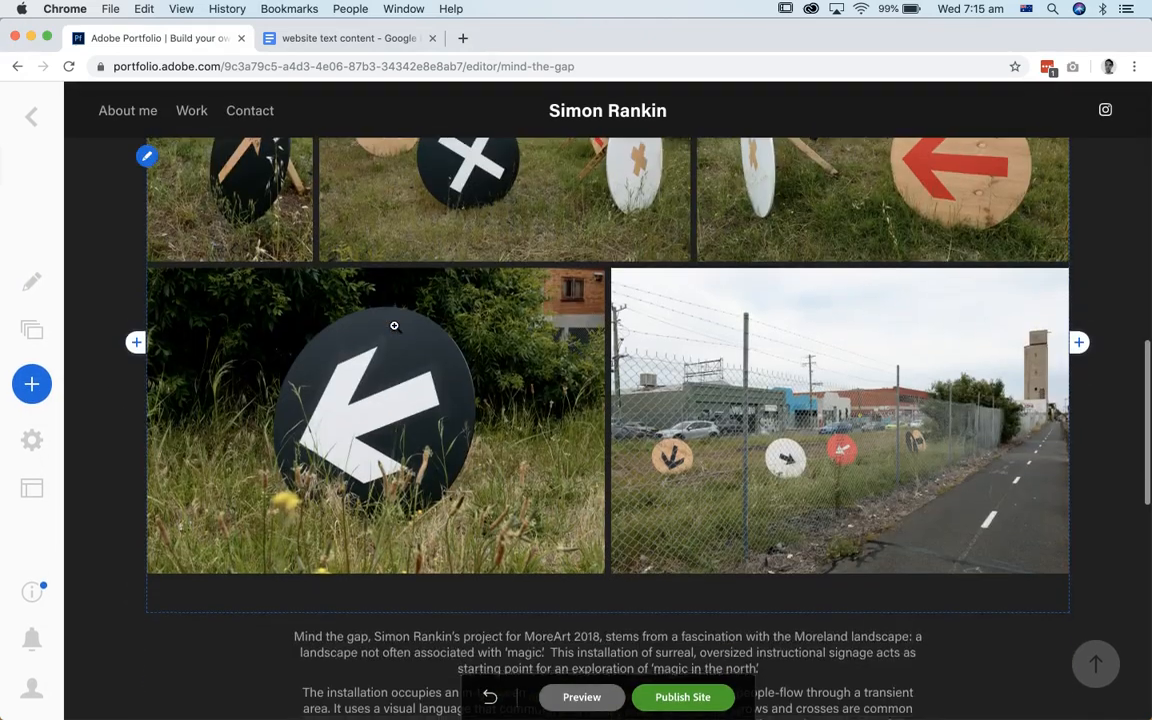
{"action": "scroll", "coordinate": [394, 326], "scroll_direction": "down", "scroll_amount": 5}
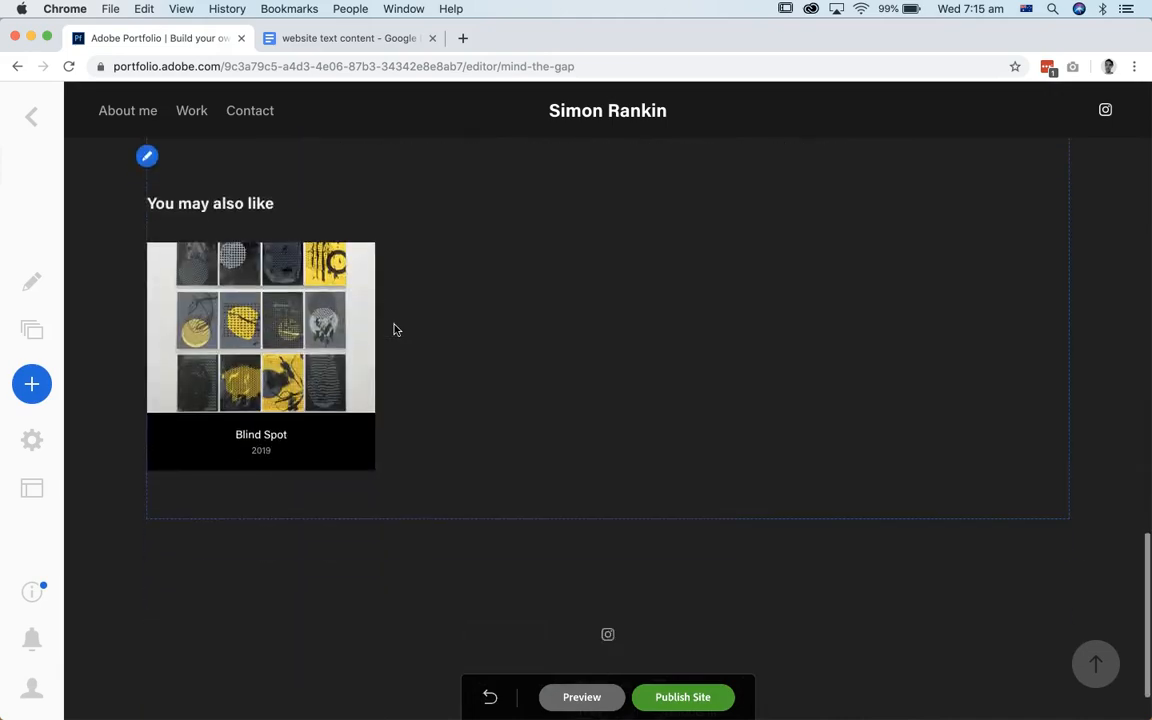
{"action": "scroll", "coordinate": [394, 327], "scroll_direction": "up", "scroll_amount": 15}
{"action": "scroll", "coordinate": [395, 327], "scroll_direction": "up", "scroll_amount": 5}
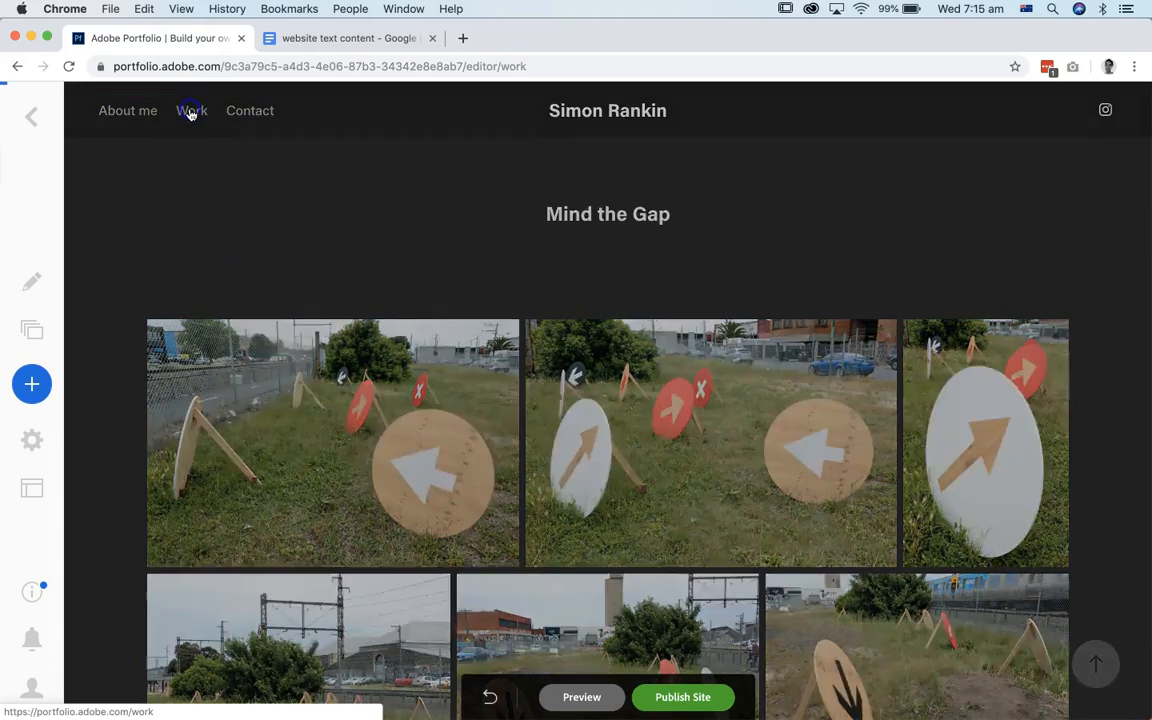
Step: Open the Work gallery page and view the Mind the Gap and Blind Spot project covers
{"action": "left_click", "coordinate": [190, 112]}
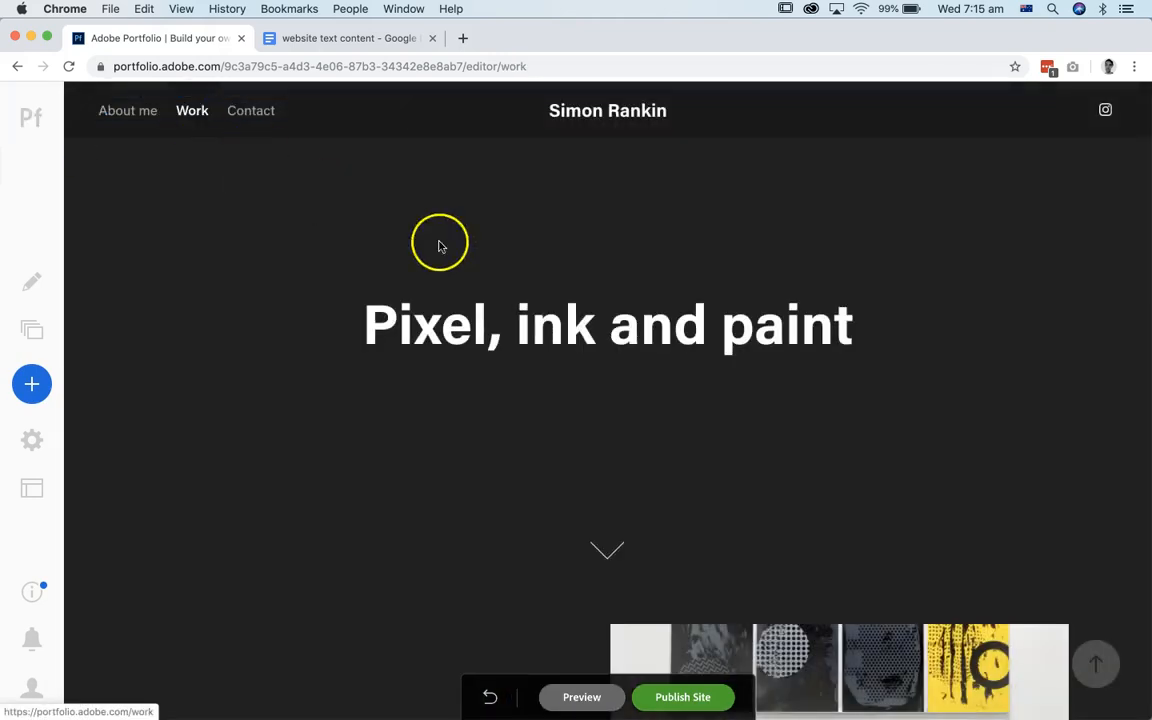
{"action": "scroll", "coordinate": [628, 343], "scroll_direction": "down", "scroll_amount": 5}
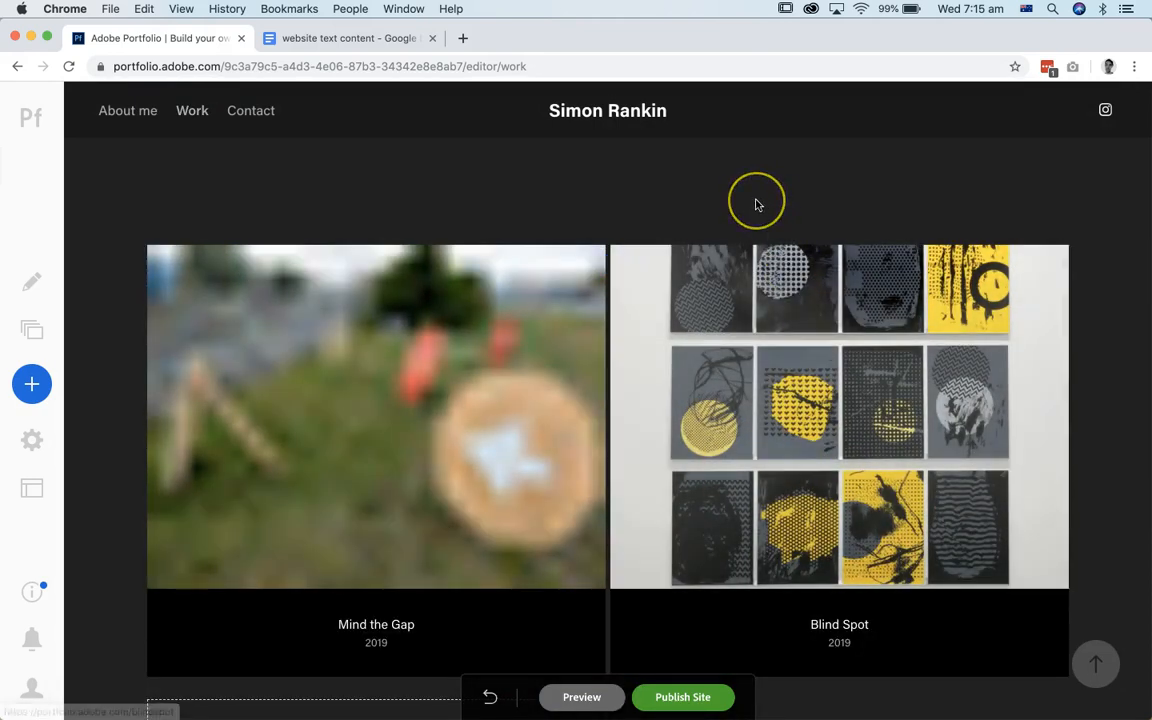
{"action": "scroll", "coordinate": [756, 204], "scroll_direction": "up", "scroll_amount": 1}
{"action": "scroll", "coordinate": [756, 204], "scroll_direction": "down", "scroll_amount": 1}
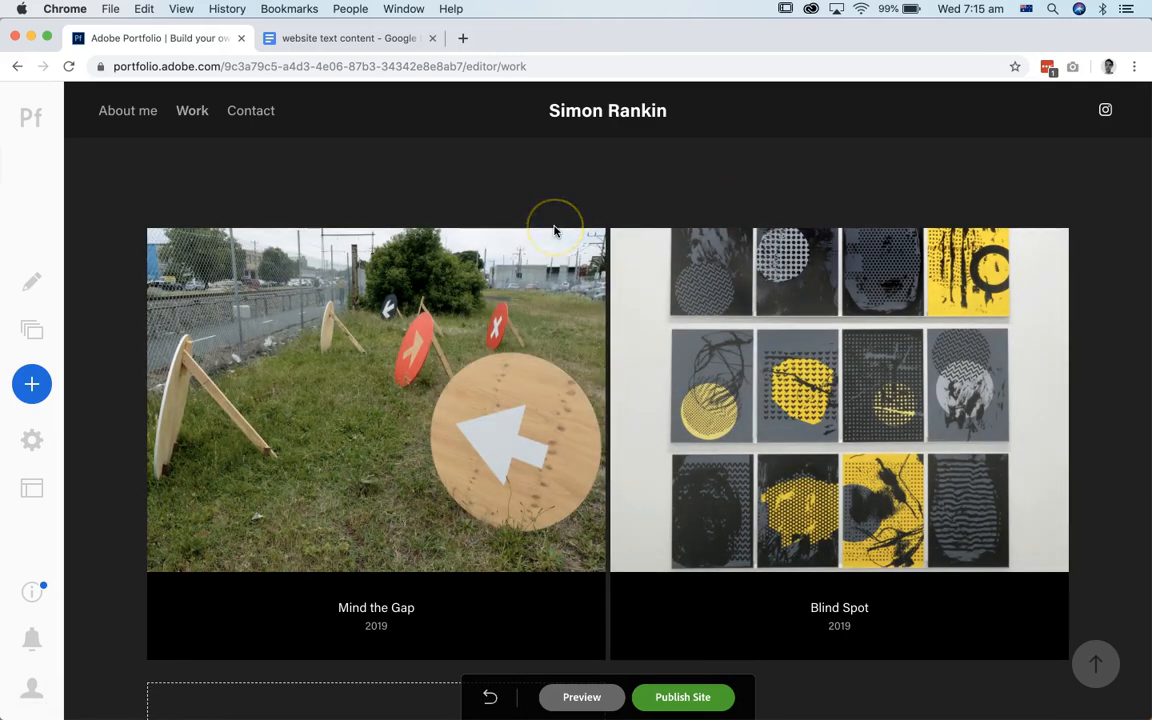
Step: Customize the Work gallery's page covers with 96 px gutters, keeping two columns and 0 px top and bottom margins
{"action": "mouse_move", "coordinate": [352, 312]}
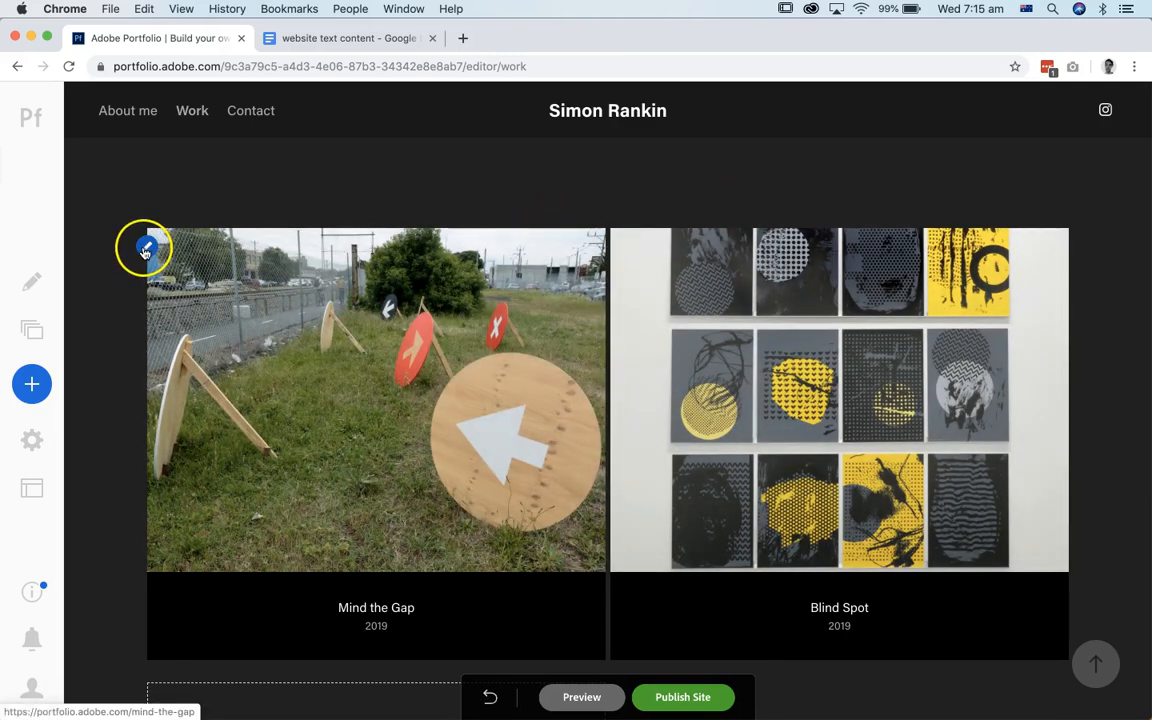
{"action": "left_click", "coordinate": [145, 249]}
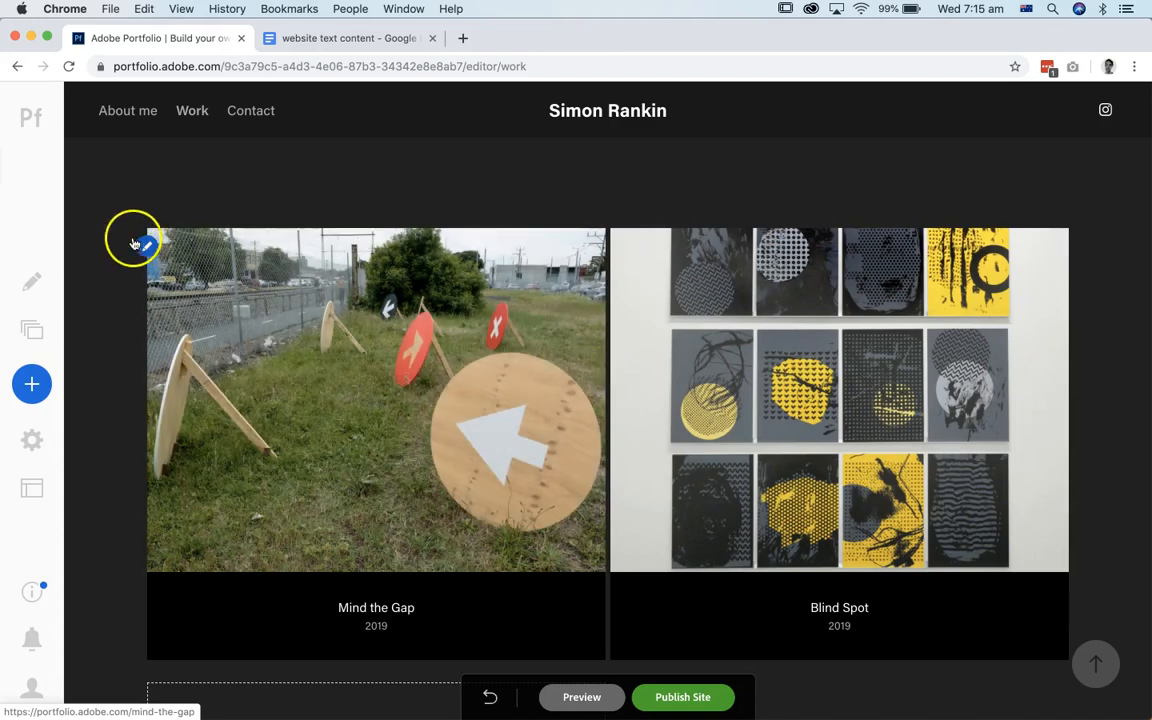
{"action": "left_click", "coordinate": [146, 248]}
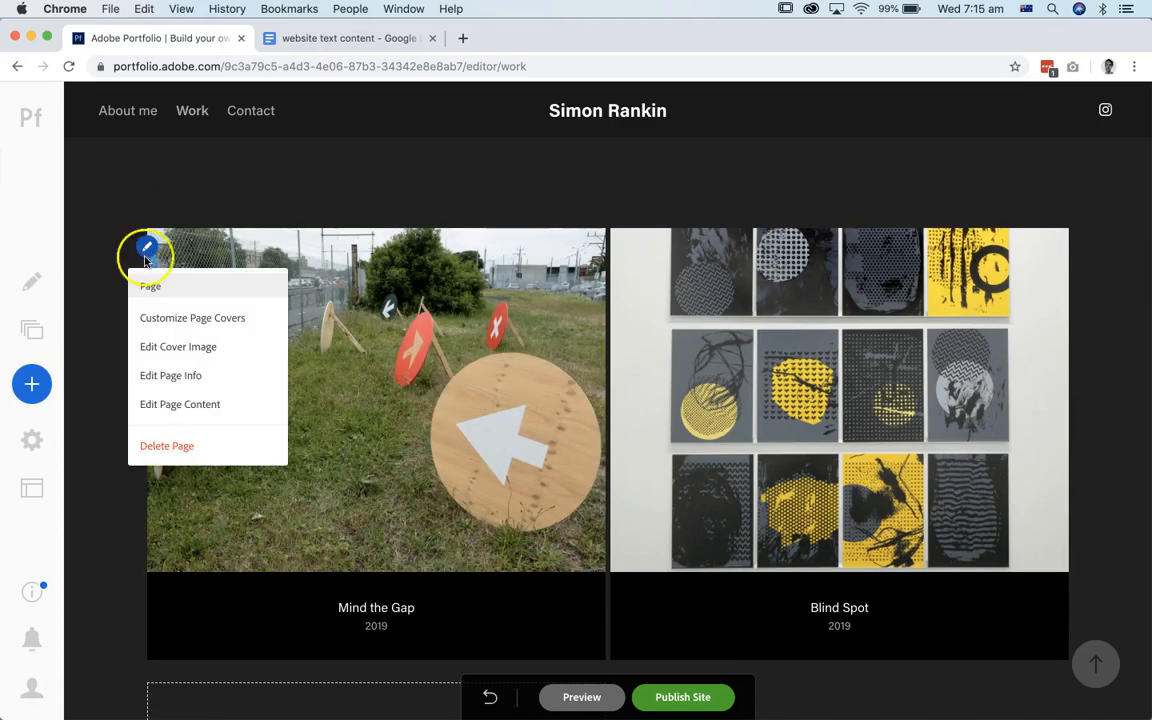
{"action": "left_click", "coordinate": [169, 322]}
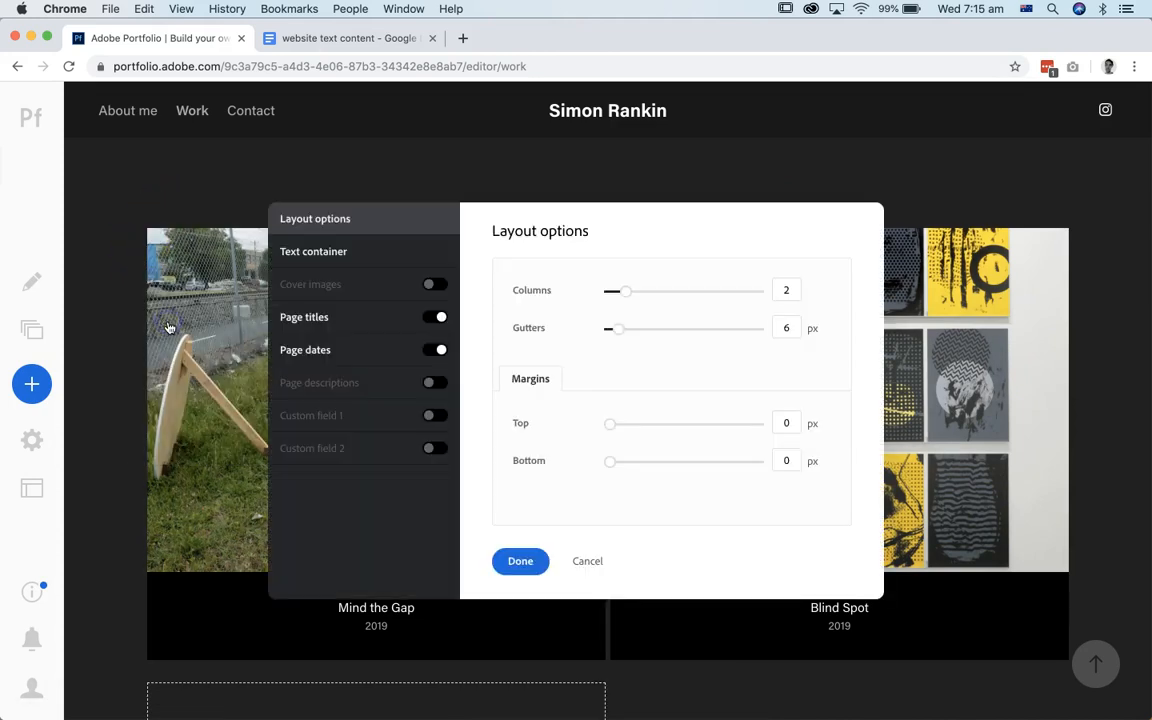
{"action": "left_click_drag", "start_coordinate": [623, 330], "coordinate": [717, 337]}
{"action": "left_click_drag", "start_coordinate": [584, 228], "coordinate": [937, 139]}
{"action": "left_click_drag", "start_coordinate": [1067, 243], "coordinate": [1105, 246]}
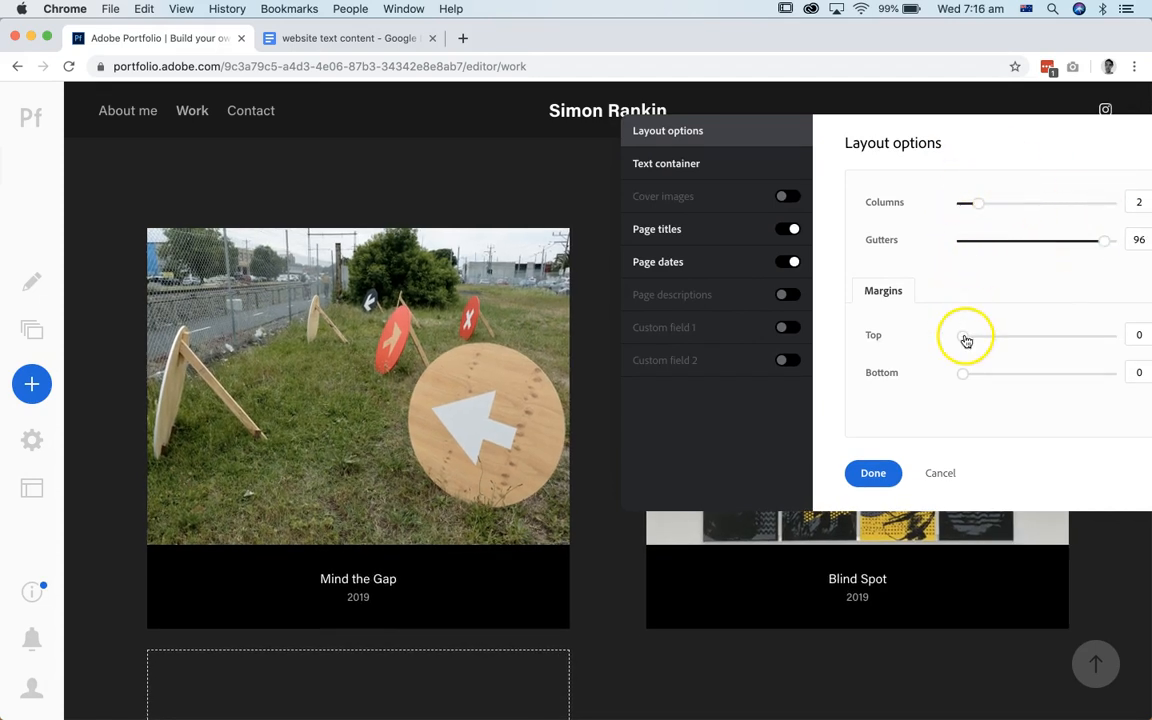
{"action": "left_click_drag", "start_coordinate": [966, 341], "coordinate": [921, 339]}
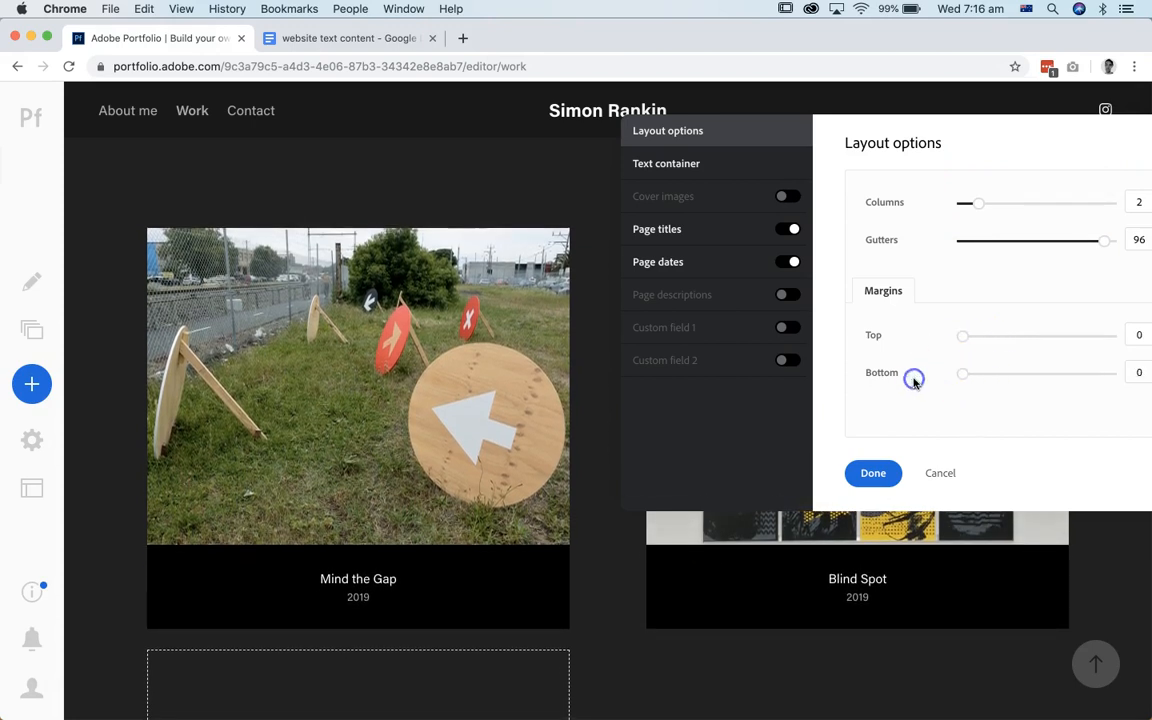
Step: Turn on the cover images settings for the page covers
{"action": "left_click_drag", "start_coordinate": [838, 129], "coordinate": [293, 242]}
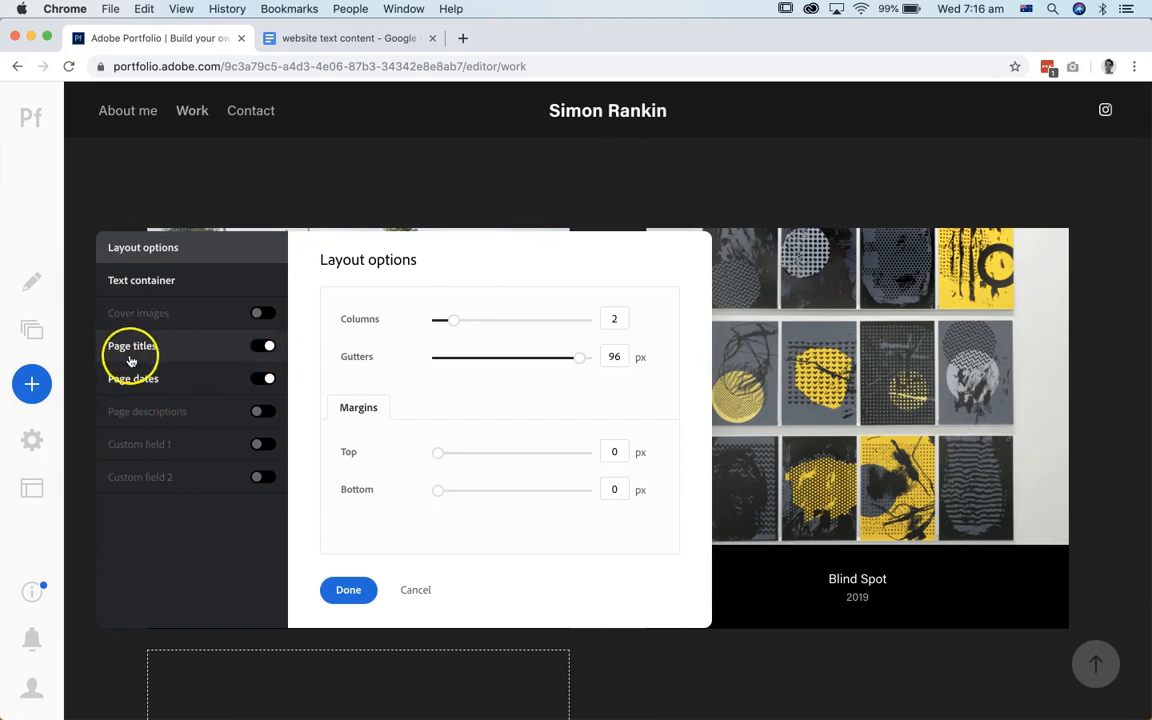
{"action": "mouse_move", "coordinate": [301, 251]}
{"action": "left_mouse_down"}
{"action": "mouse_move", "coordinate": [303, 271]}
{"action": "mouse_move", "coordinate": [305, 242]}
{"action": "left_mouse_up"}
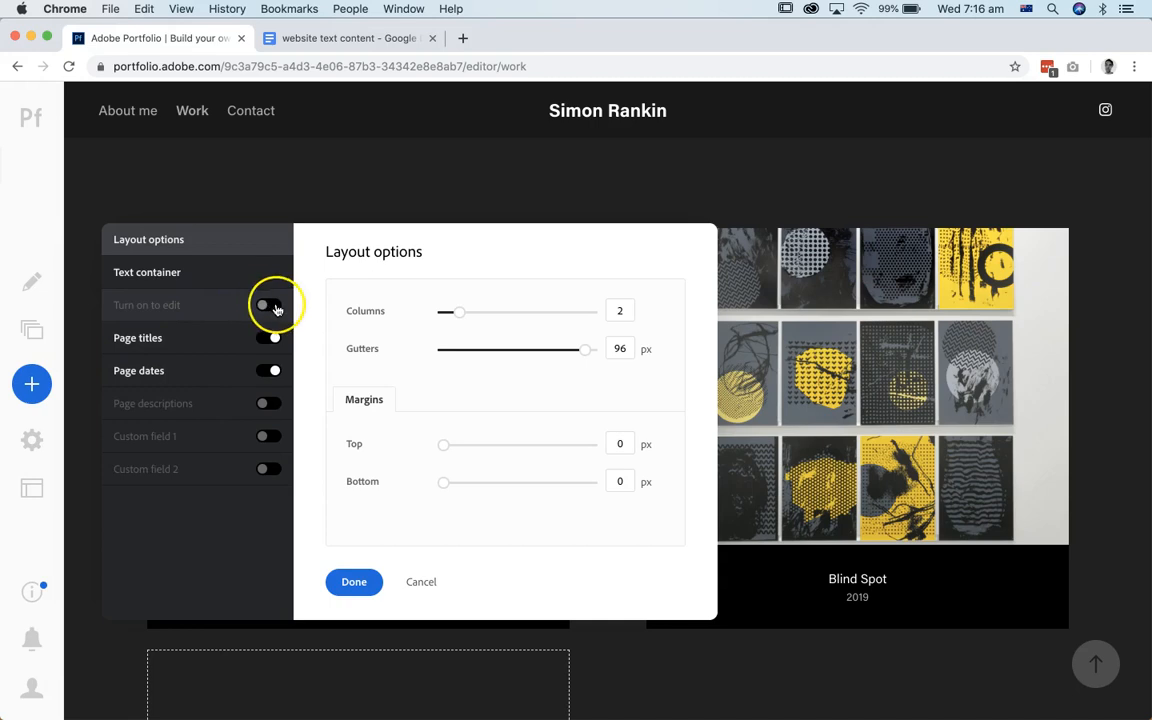
{"action": "left_click", "coordinate": [216, 313]}
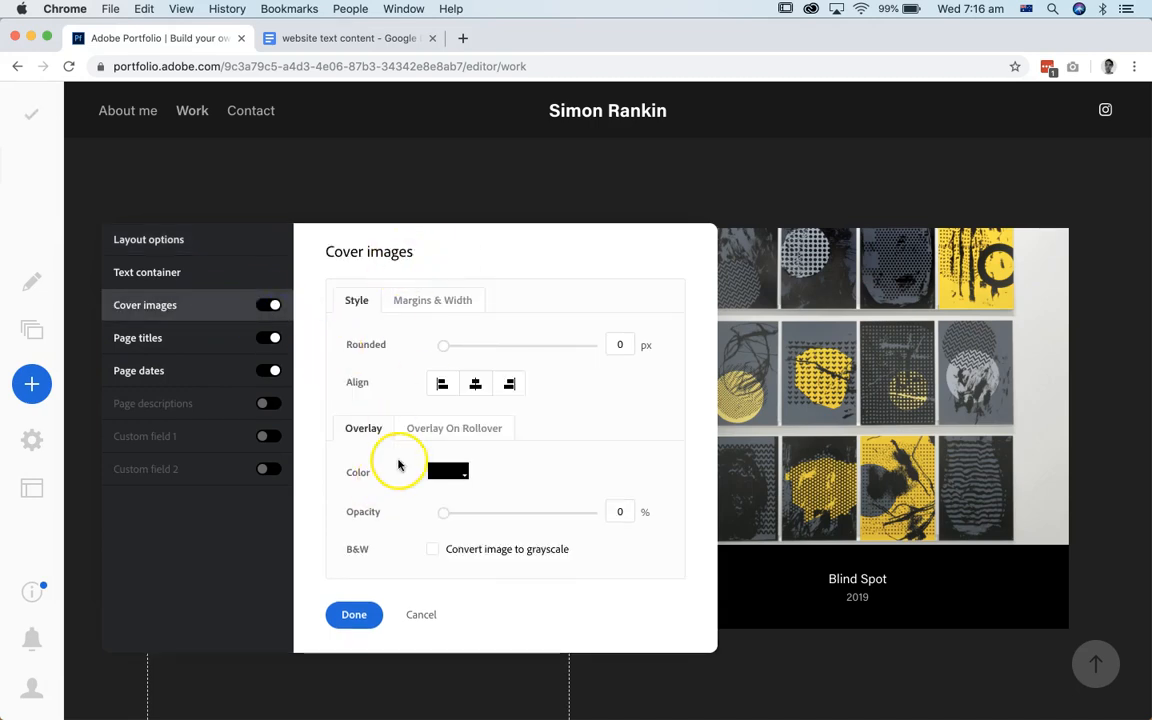
Step: Compare the cover images' normal and rollover overlays, set the rollover overlay's opacity to about 49%, and apply the cover settings
{"action": "left_click_drag", "start_coordinate": [472, 251], "coordinate": [485, 170]}
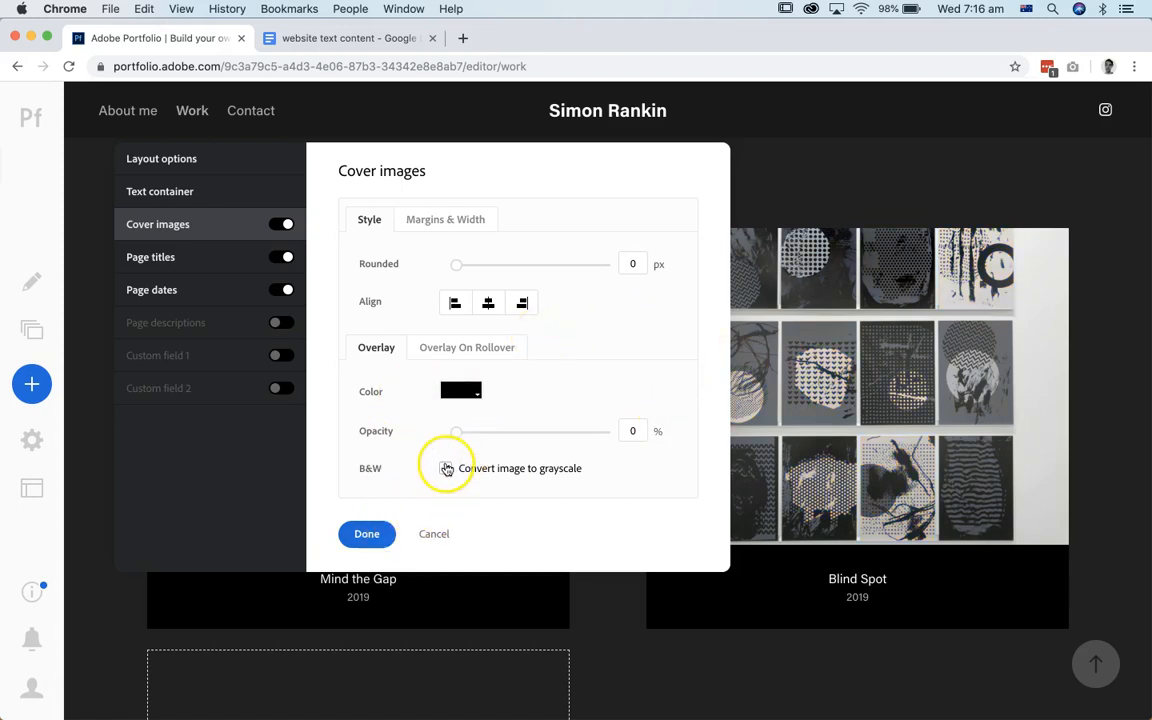
{"action": "left_click", "coordinate": [456, 350]}
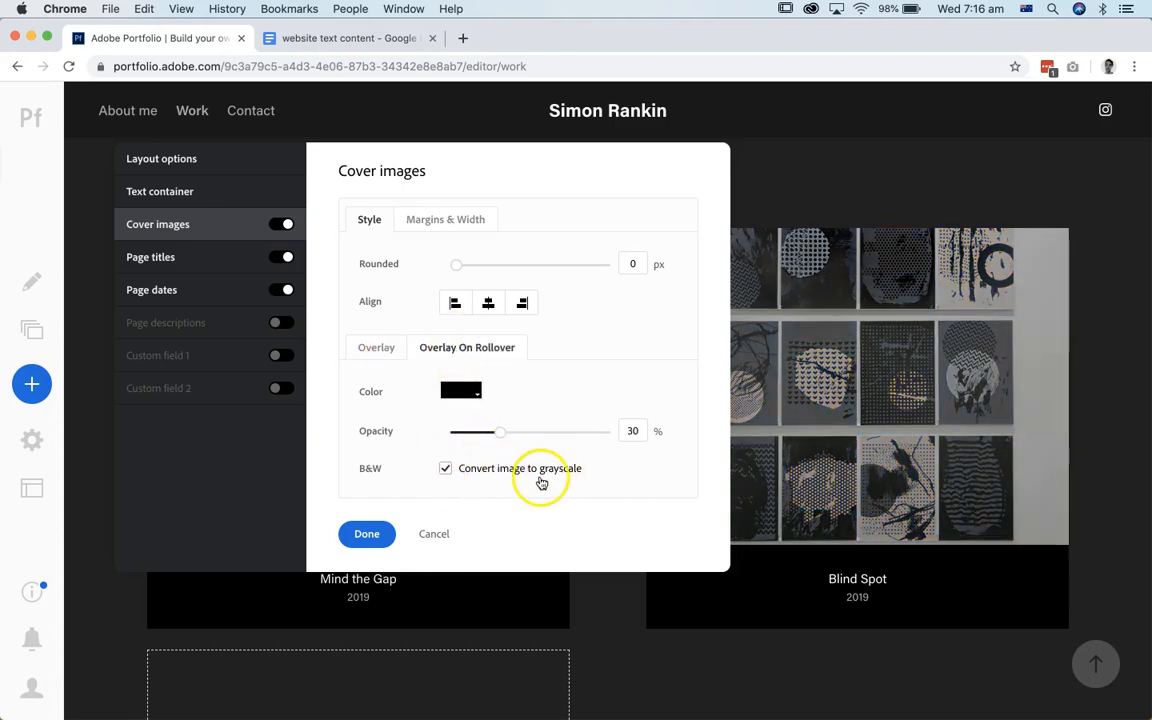
{"action": "left_click", "coordinate": [378, 347]}
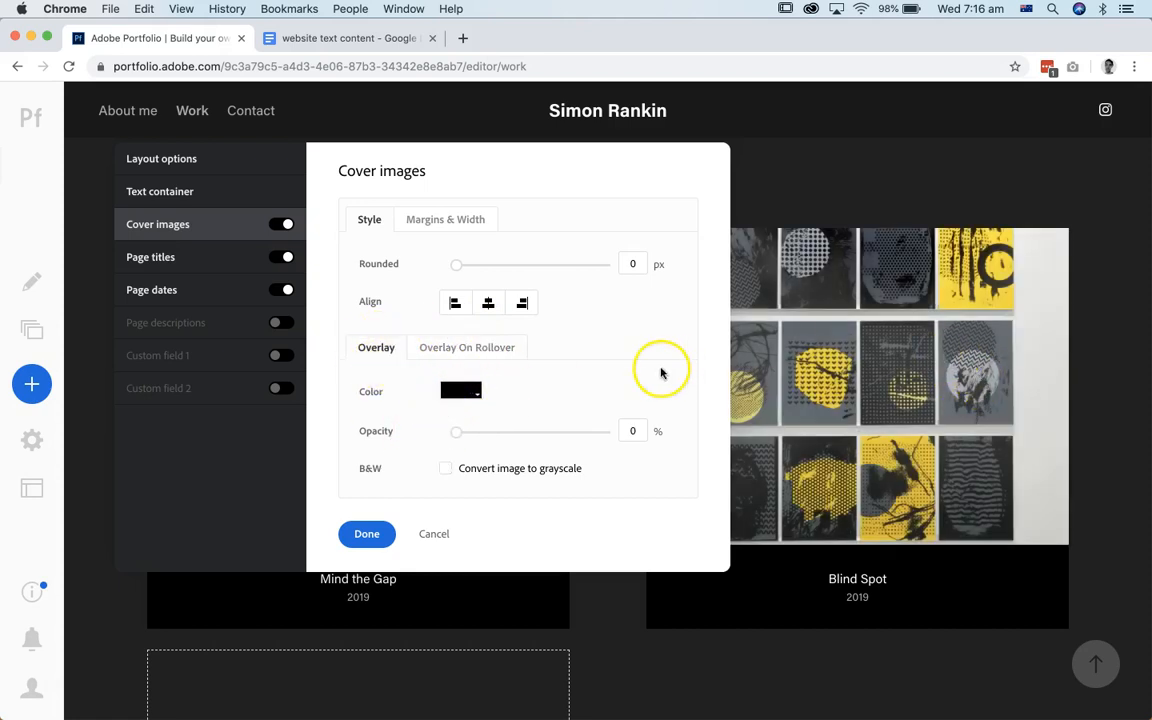
{"action": "left_click", "coordinate": [507, 350]}
{"action": "left_click", "coordinate": [359, 350]}
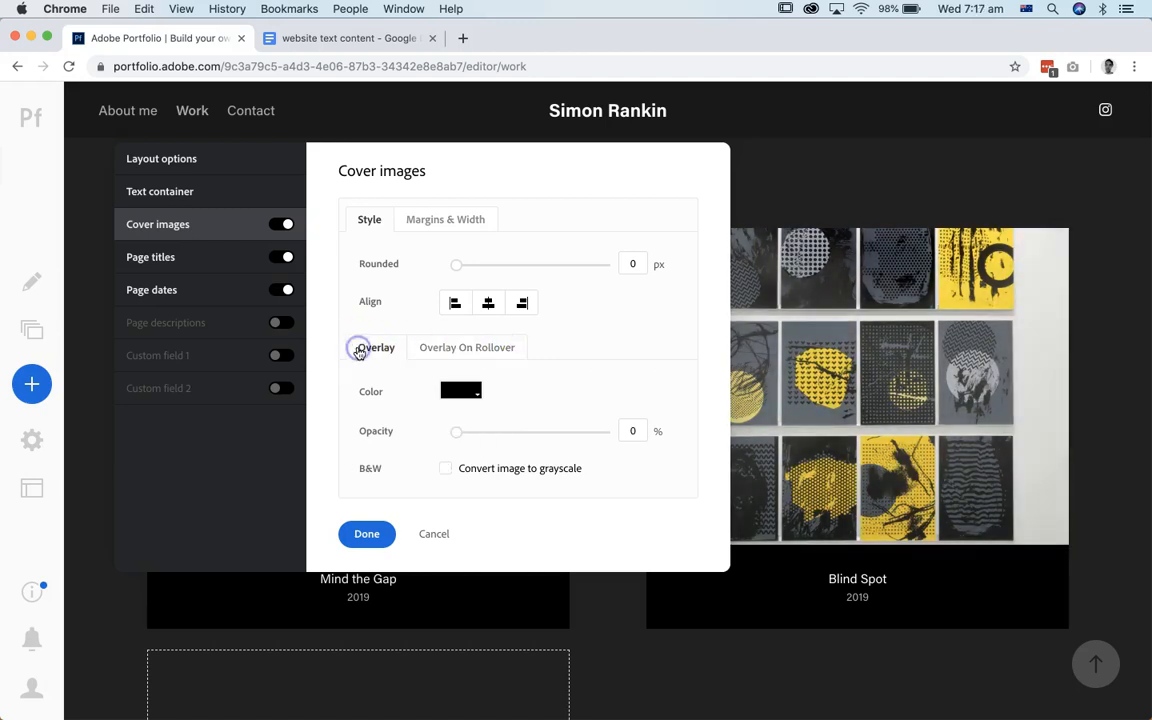
{"action": "left_click", "coordinate": [452, 349]}
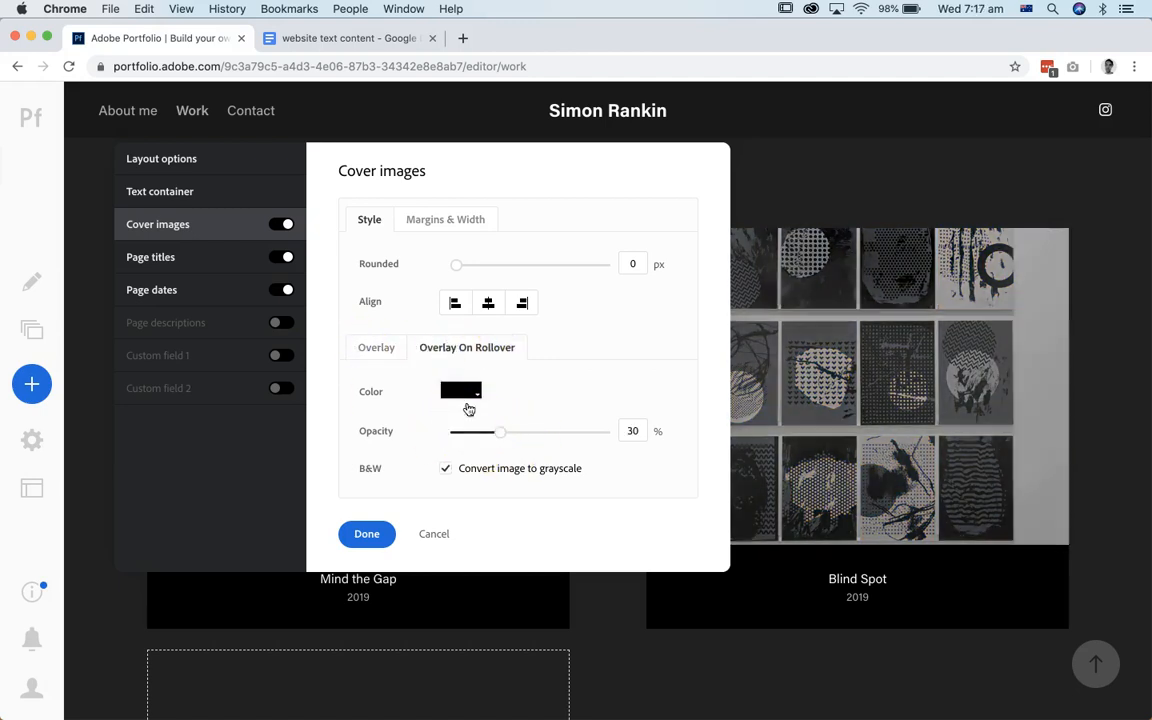
{"action": "left_click_drag", "start_coordinate": [511, 433], "coordinate": [535, 434]}
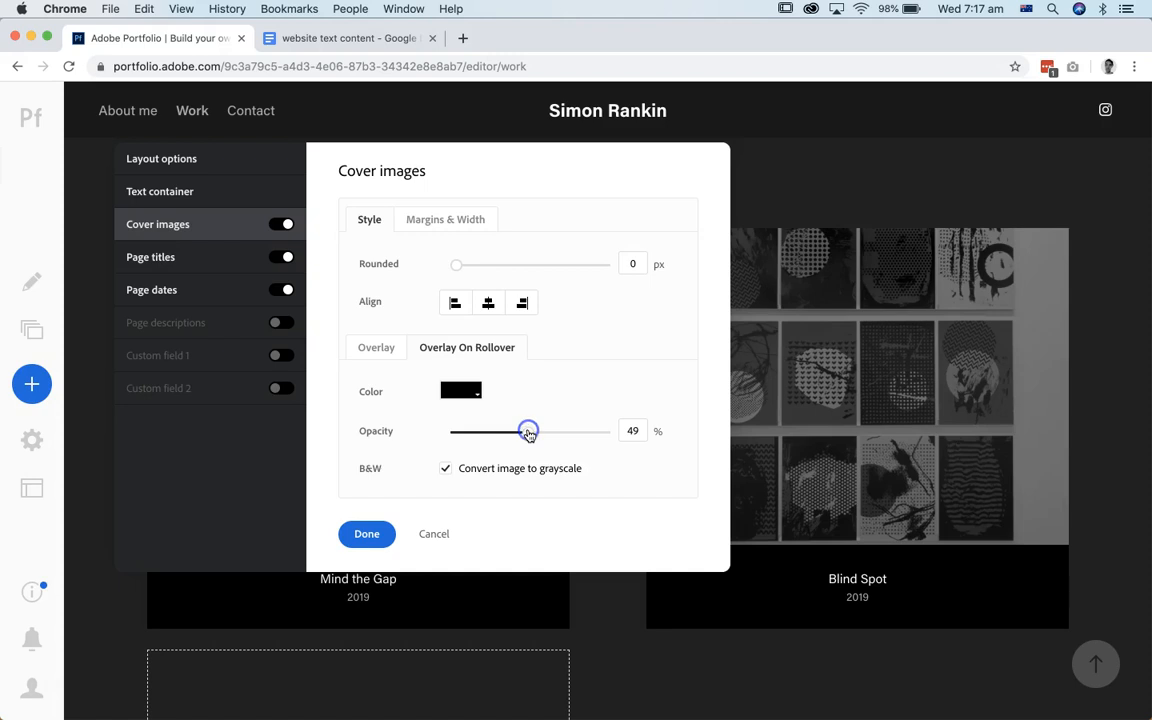
{"action": "left_click", "coordinate": [362, 533]}
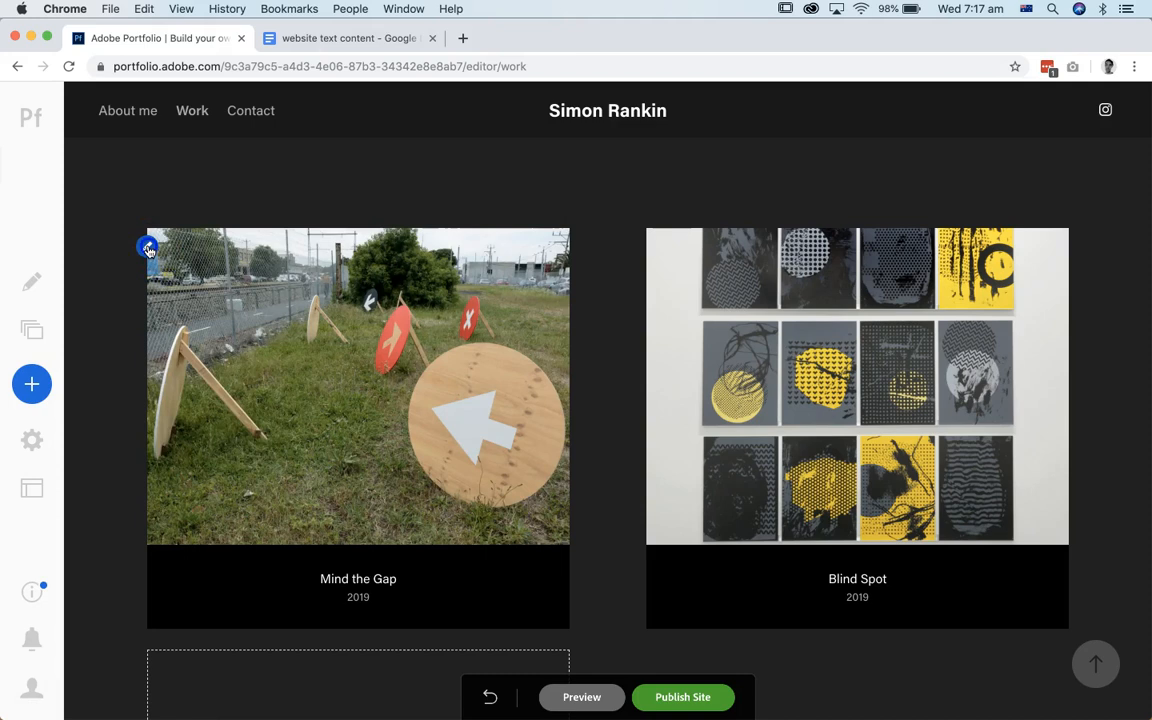
Step: Replace the Mind the Gap cover with the photo of the black sign with a white arrow, zooming and repositioning its crop
{"action": "left_click", "coordinate": [148, 249]}
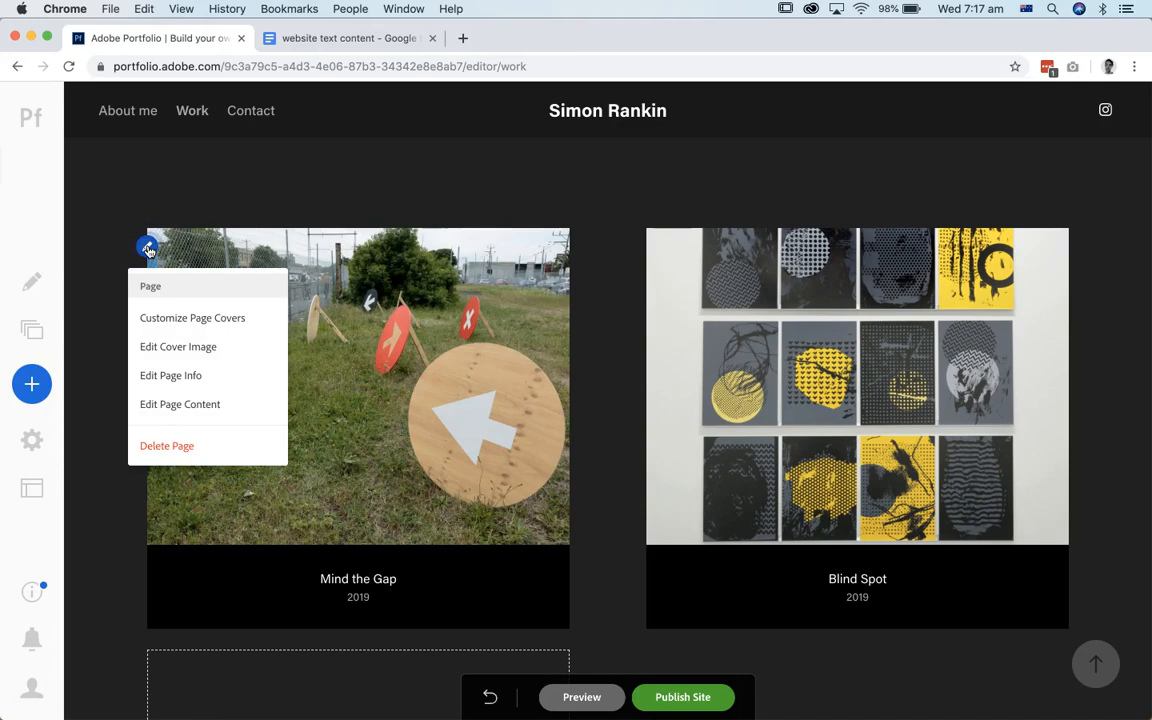
{"action": "left_click", "coordinate": [194, 349]}
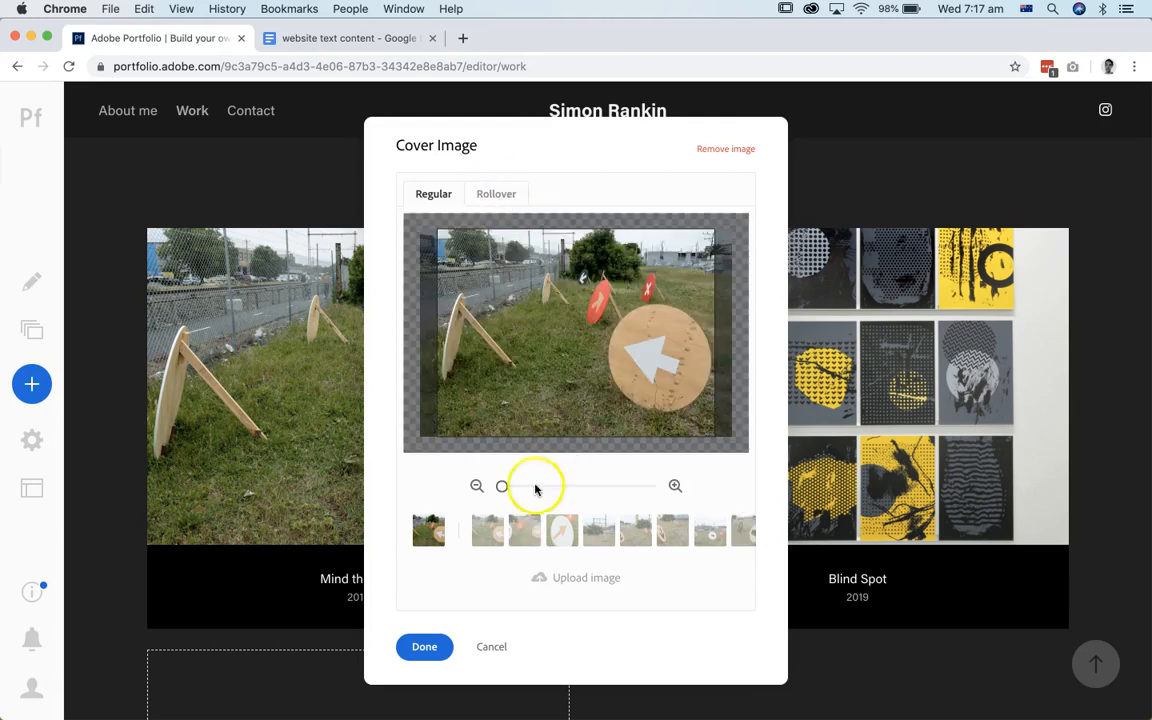
{"action": "scroll", "coordinate": [655, 530], "scroll_direction": "right", "scroll_amount": 3}
{"action": "scroll", "coordinate": [659, 536], "scroll_direction": "right", "scroll_amount": 3}
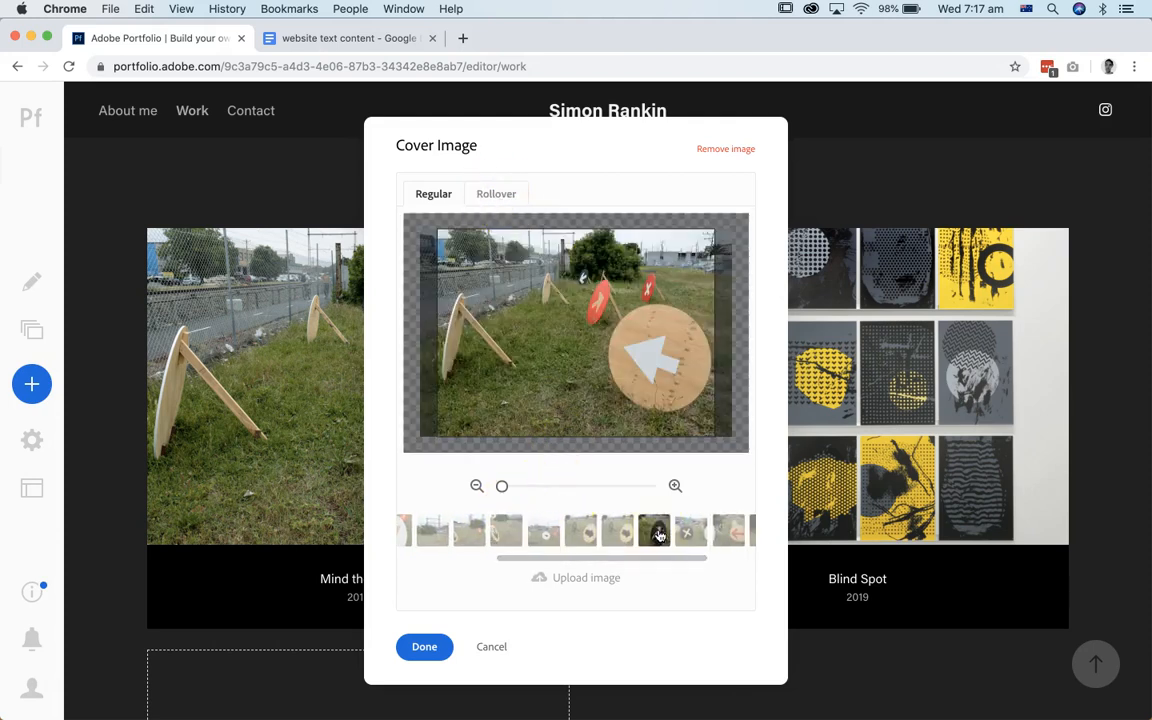
{"action": "left_click", "coordinate": [687, 531]}
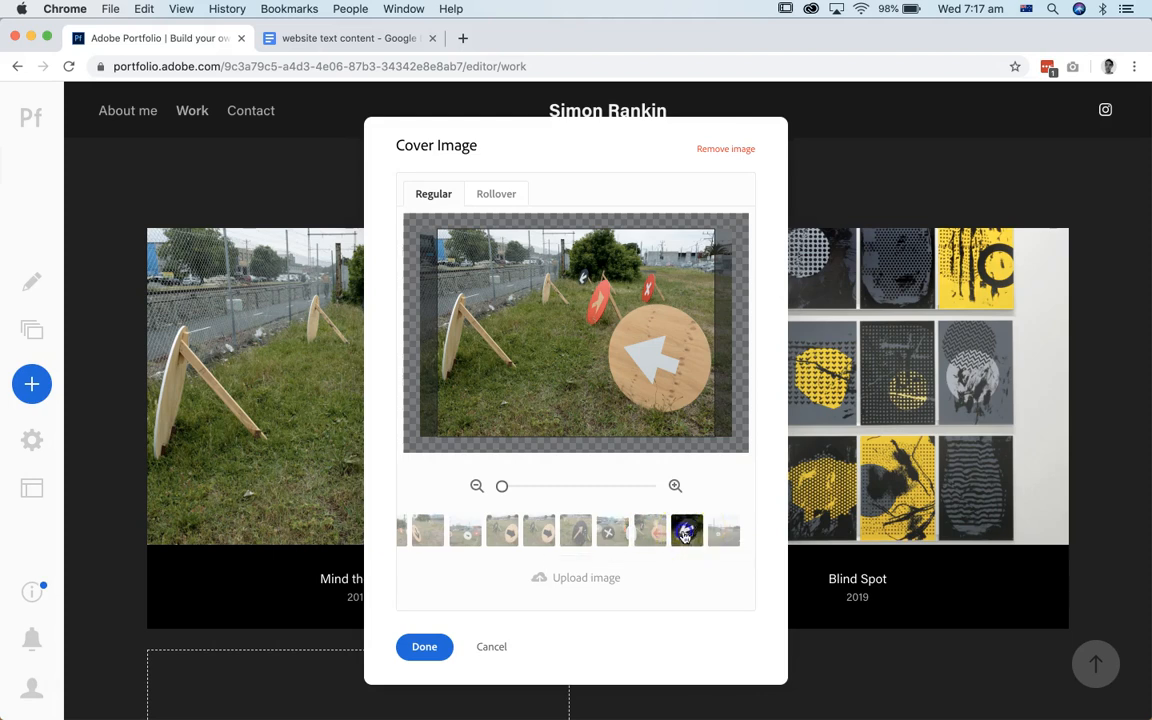
{"action": "left_click_drag", "start_coordinate": [498, 485], "coordinate": [525, 489]}
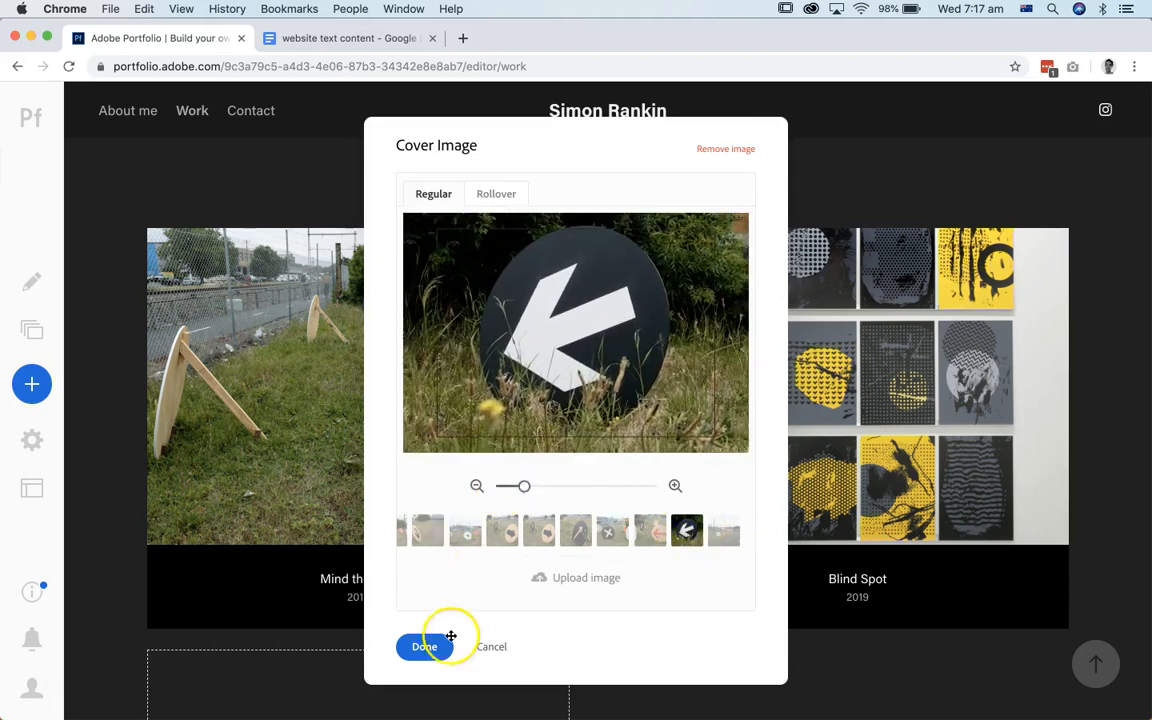
{"action": "mouse_move", "coordinate": [586, 275]}
{"action": "left_mouse_down"}
{"action": "mouse_move", "coordinate": [594, 252]}
{"action": "mouse_move", "coordinate": [592, 283]}
{"action": "left_mouse_up"}
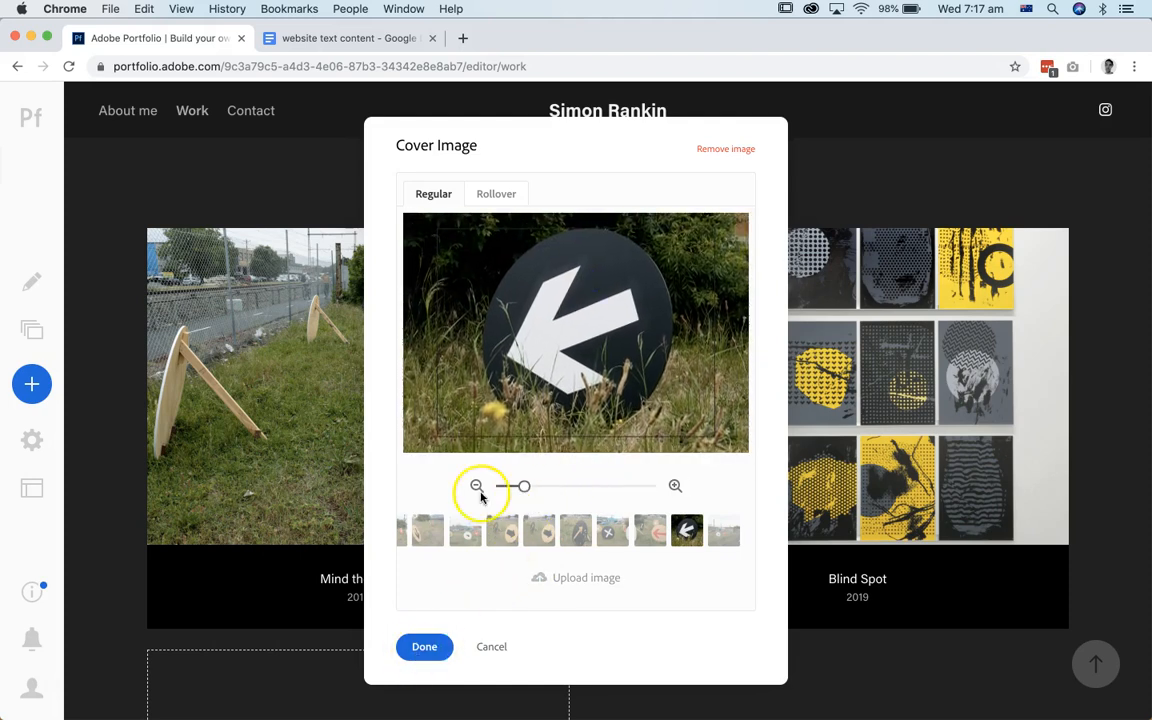
{"action": "left_click", "coordinate": [426, 647]}
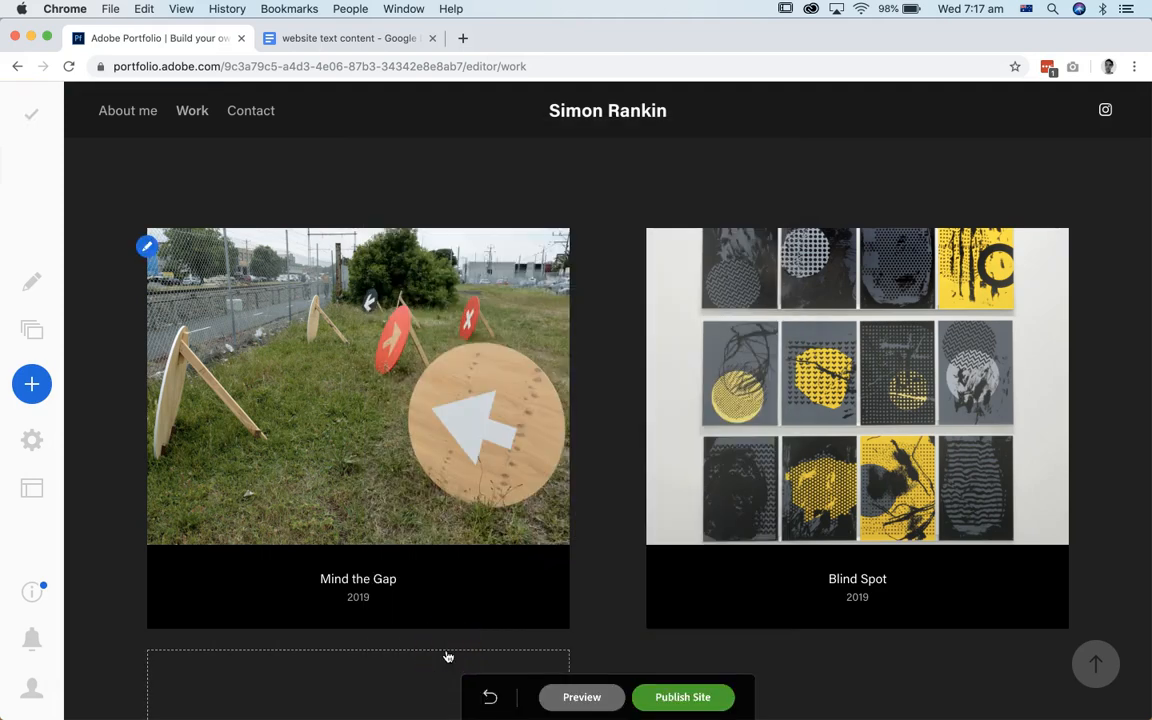
Step: Replace the Blind Spot cover with the close-up of the yellow heart-patterned print, zoomed in and repositioned to fill the crop
{"action": "left_click", "coordinate": [648, 246]}
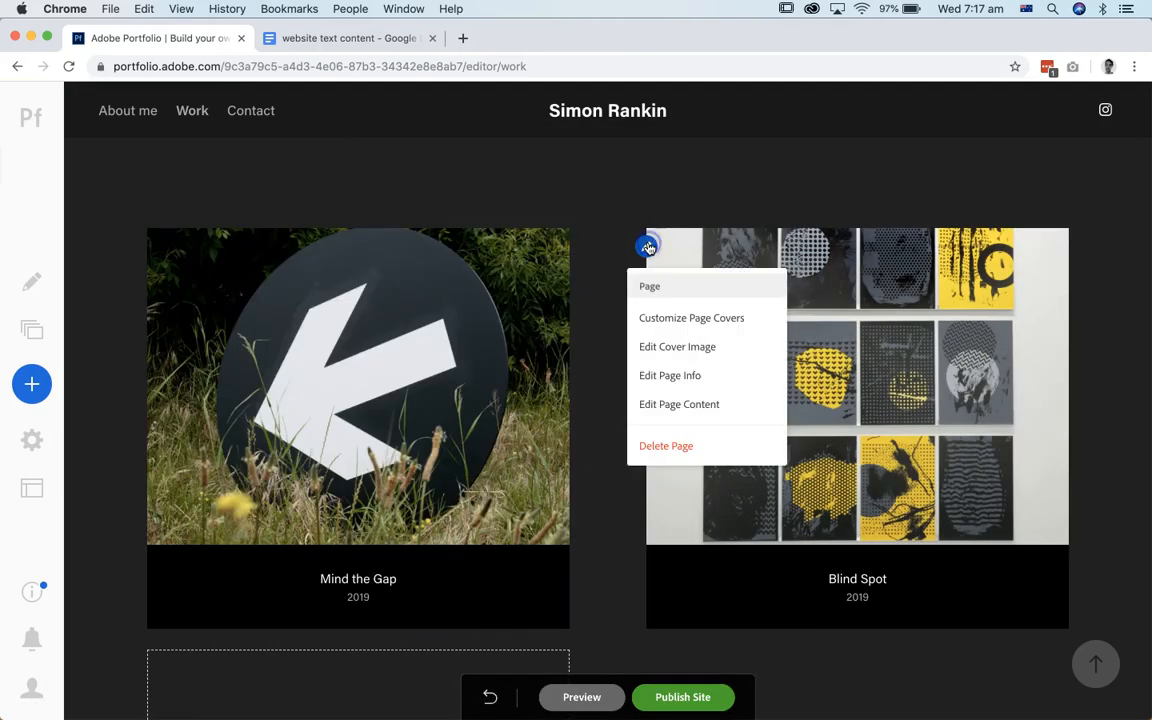
{"action": "left_click", "coordinate": [682, 350]}
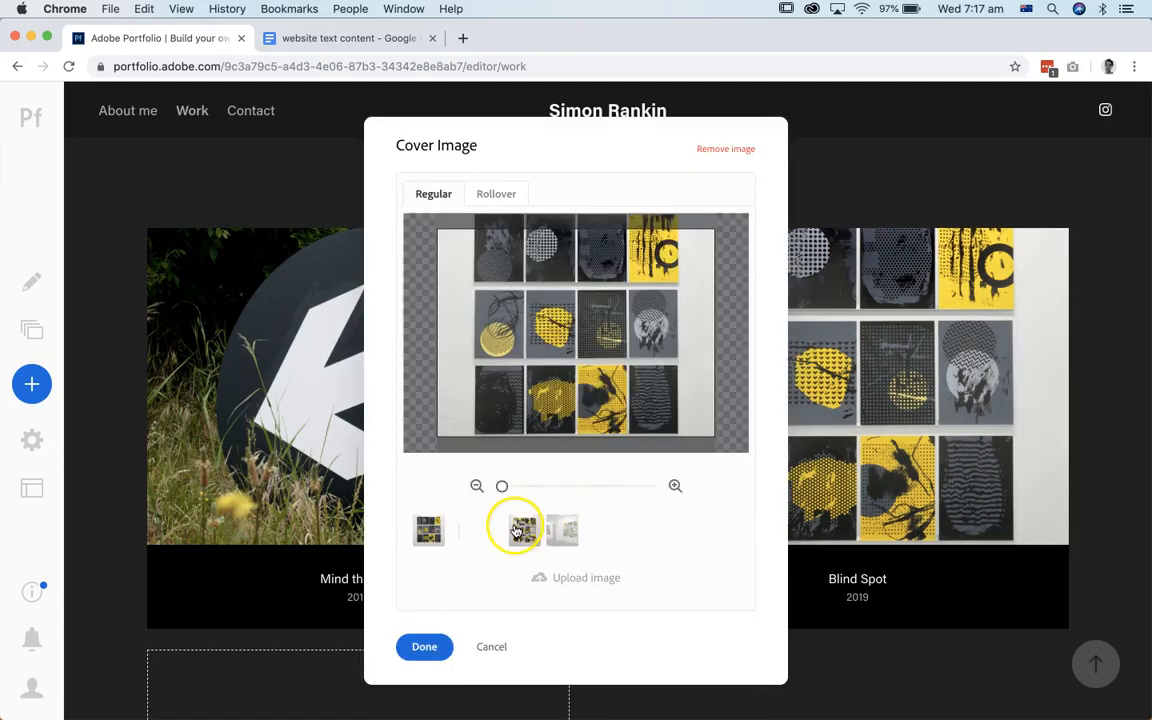
{"action": "left_click_drag", "start_coordinate": [502, 486], "coordinate": [503, 487]}
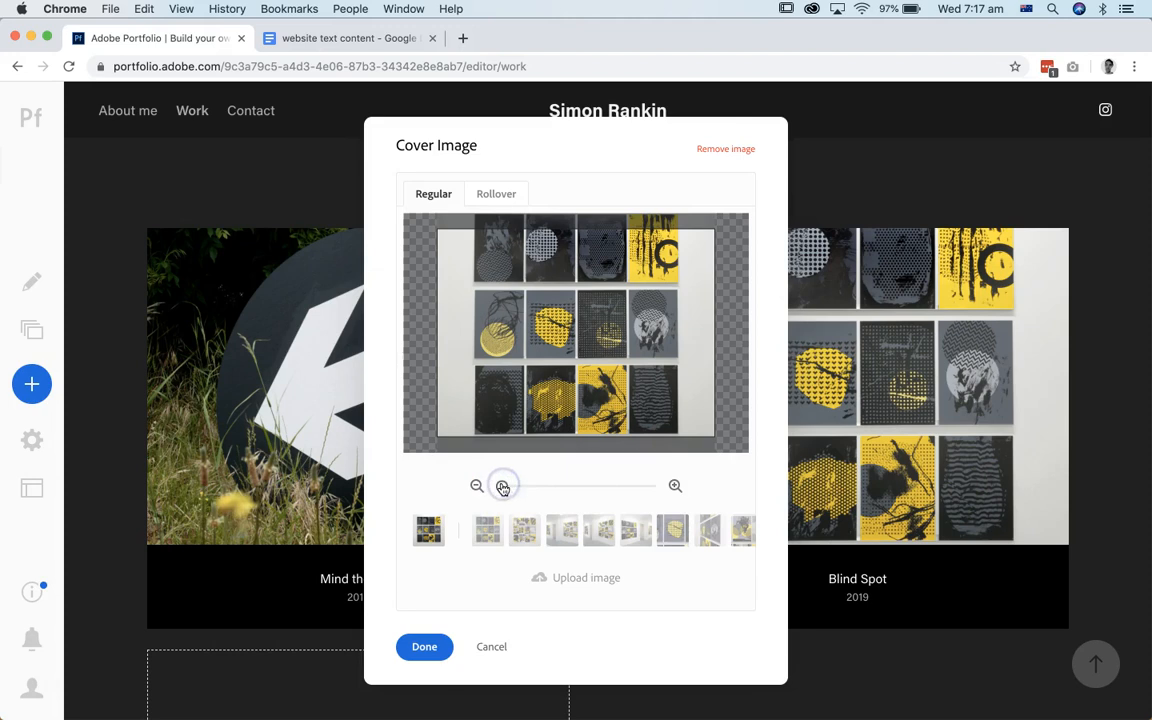
{"action": "left_click", "coordinate": [673, 530]}
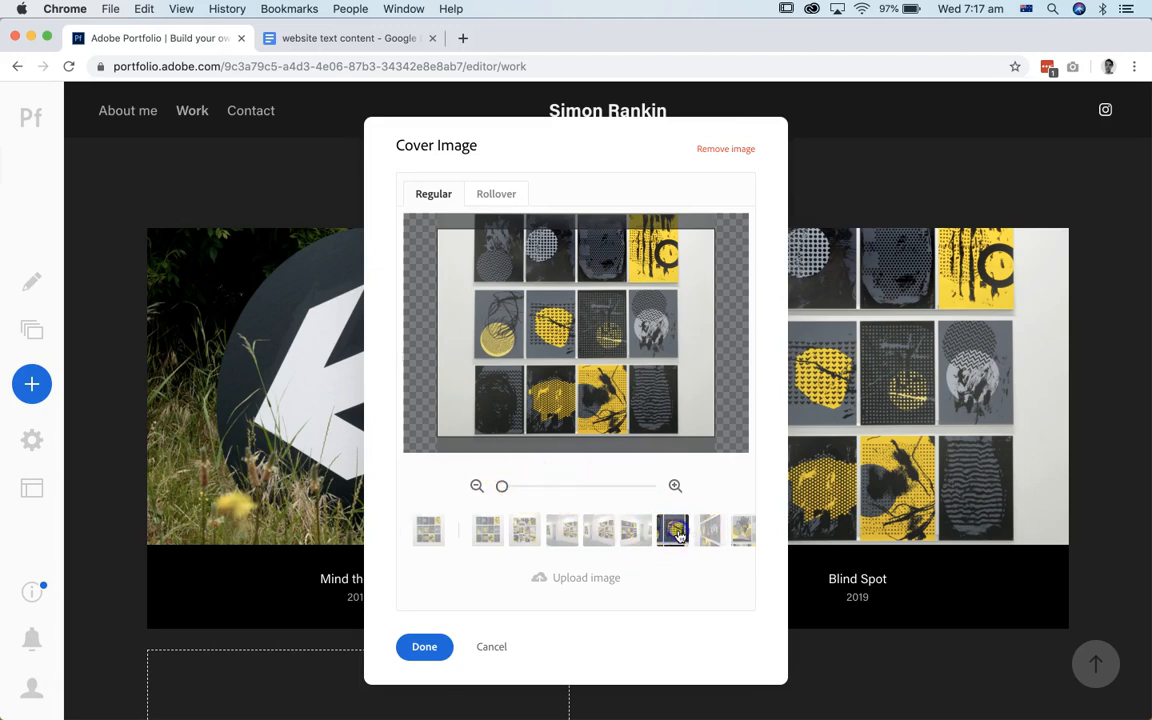
{"action": "left_click_drag", "start_coordinate": [501, 483], "coordinate": [535, 489]}
{"action": "left_click_drag", "start_coordinate": [643, 292], "coordinate": [643, 312]}
{"action": "left_click_drag", "start_coordinate": [534, 486], "coordinate": [571, 487]}
{"action": "left_click_drag", "start_coordinate": [630, 384], "coordinate": [621, 363]}
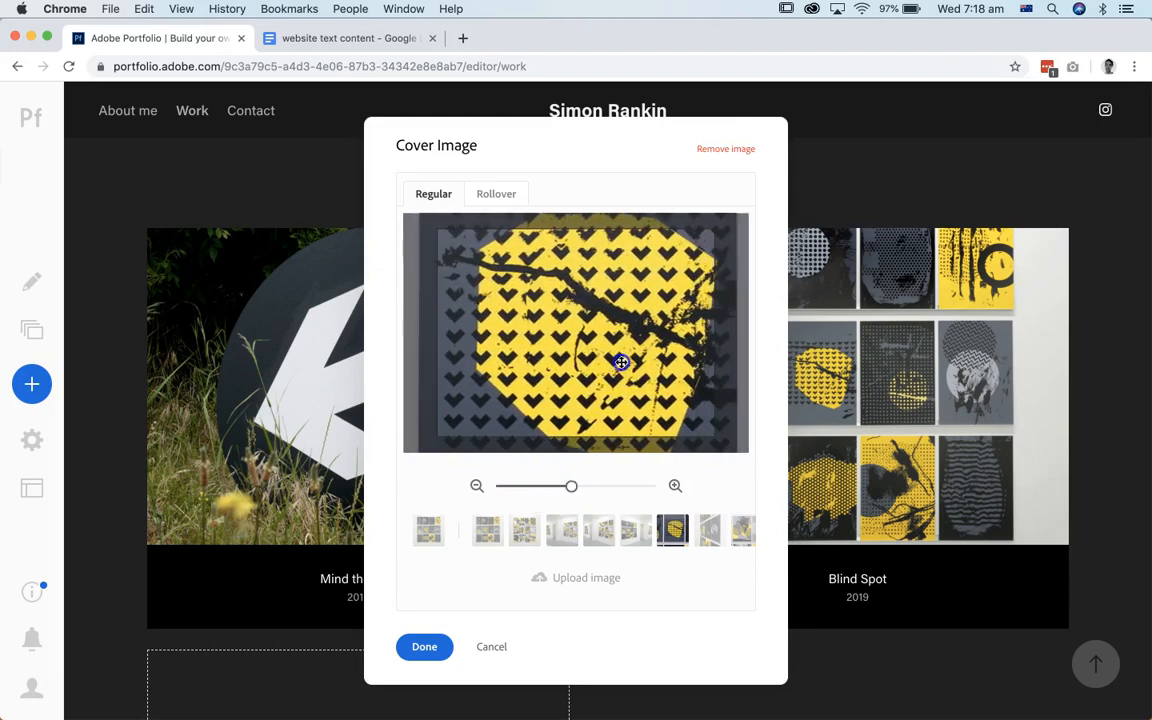
{"action": "left_click", "coordinate": [435, 648]}
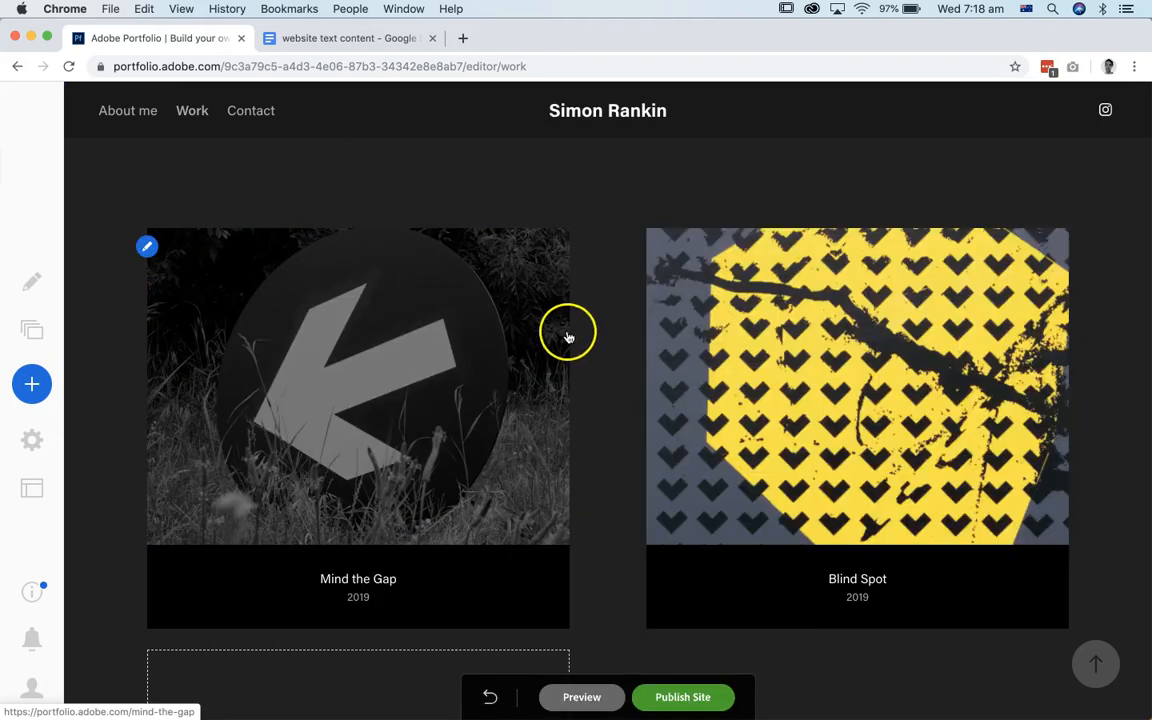
Step: Examine the Work gallery page from its heading to the project covers with their new images
{"action": "scroll", "coordinate": [636, 270], "scroll_direction": "up", "scroll_amount": 4}
{"action": "scroll", "coordinate": [637, 270], "scroll_direction": "down", "scroll_amount": 4}
{"action": "scroll", "coordinate": [636, 270], "scroll_direction": "down", "scroll_amount": 4}
{"action": "scroll", "coordinate": [636, 270], "scroll_direction": "up", "scroll_amount": 6}
{"action": "scroll", "coordinate": [636, 270], "scroll_direction": "up", "scroll_amount": 2}
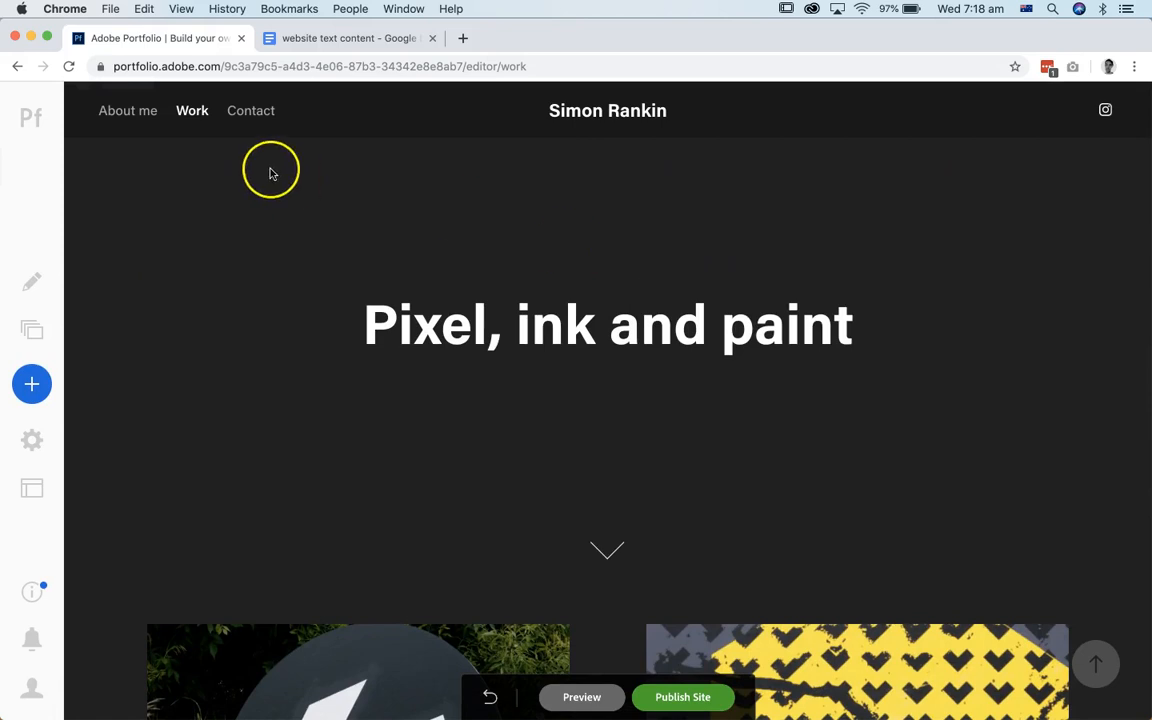
{"action": "scroll", "coordinate": [580, 429], "scroll_direction": "down", "scroll_amount": 5}
{"action": "scroll", "coordinate": [579, 429], "scroll_direction": "down", "scroll_amount": 2}
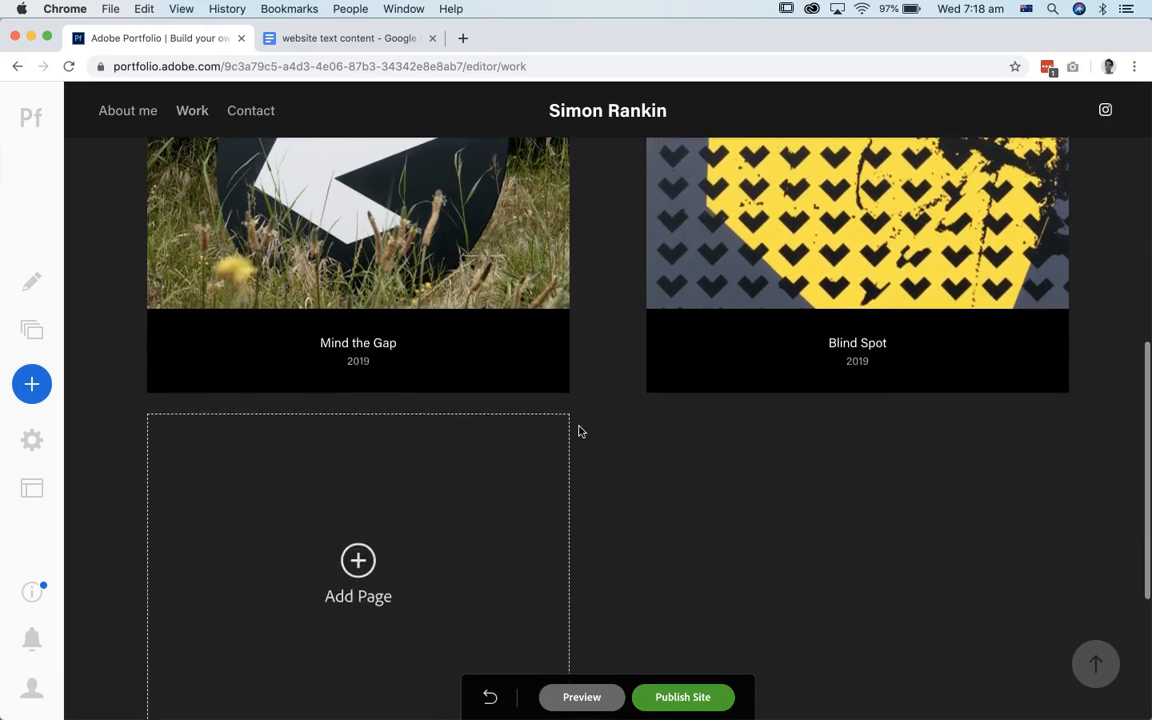
{"action": "scroll", "coordinate": [579, 429], "scroll_direction": "up", "scroll_amount": 6}
Step: Preview the Work page at desktop size and look through it from the heading to the footer
{"action": "left_click", "coordinate": [582, 699]}
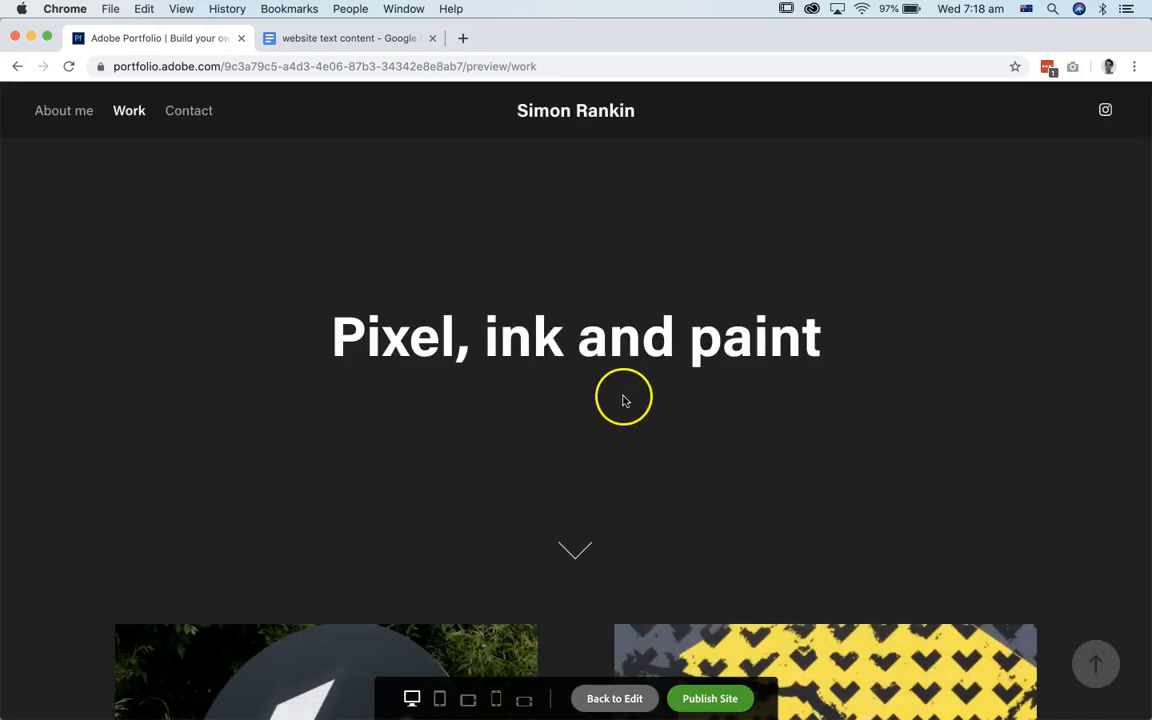
{"action": "scroll", "coordinate": [622, 396], "scroll_direction": "down", "scroll_amount": 8}
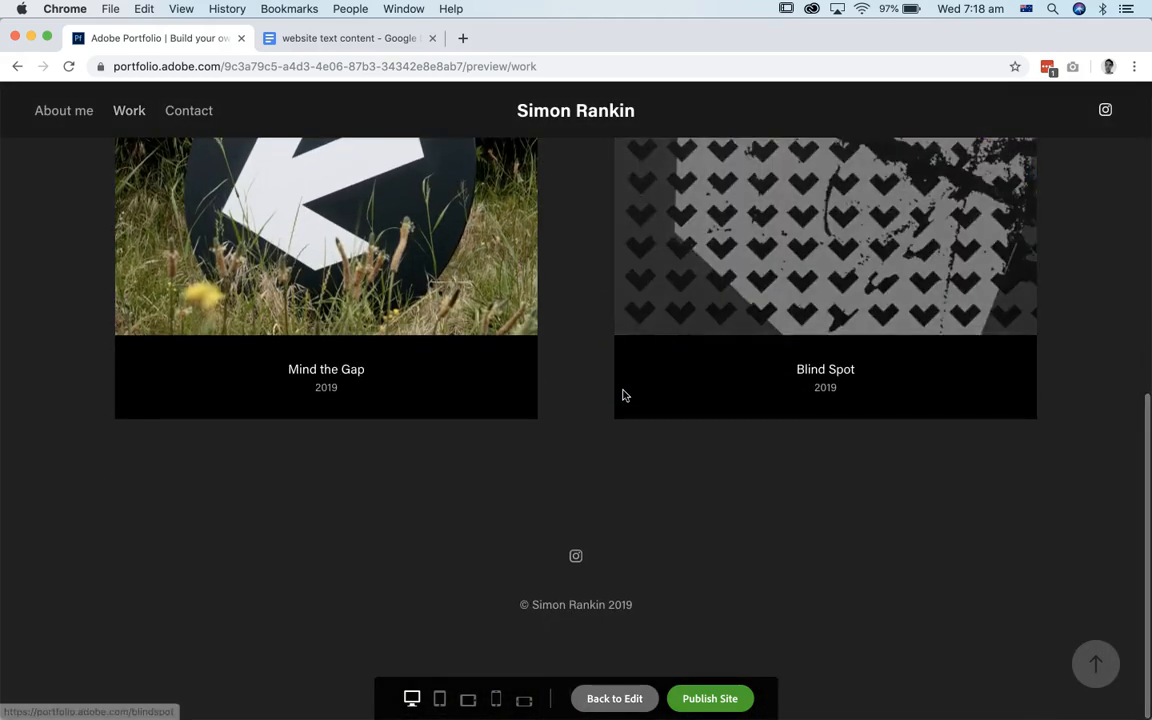
{"action": "scroll", "coordinate": [622, 396], "scroll_direction": "up", "scroll_amount": 8}
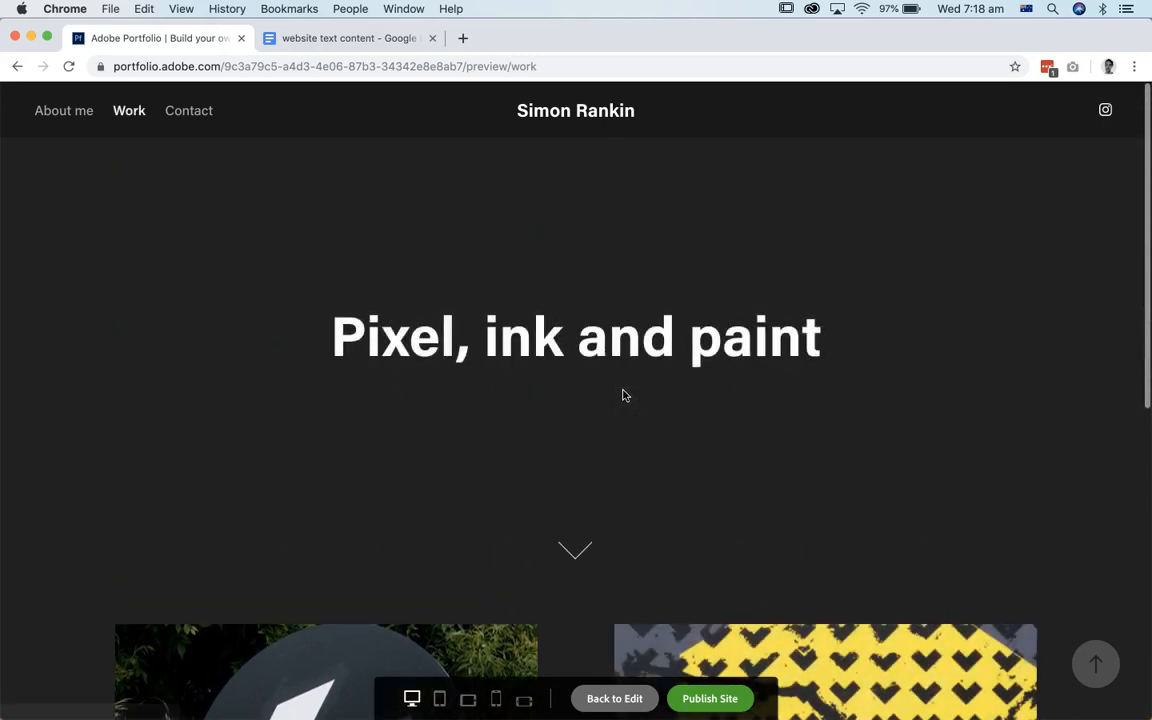
{"action": "scroll", "coordinate": [622, 396], "scroll_direction": "down", "scroll_amount": 5}
{"action": "scroll", "coordinate": [622, 396], "scroll_direction": "up", "scroll_amount": 5}
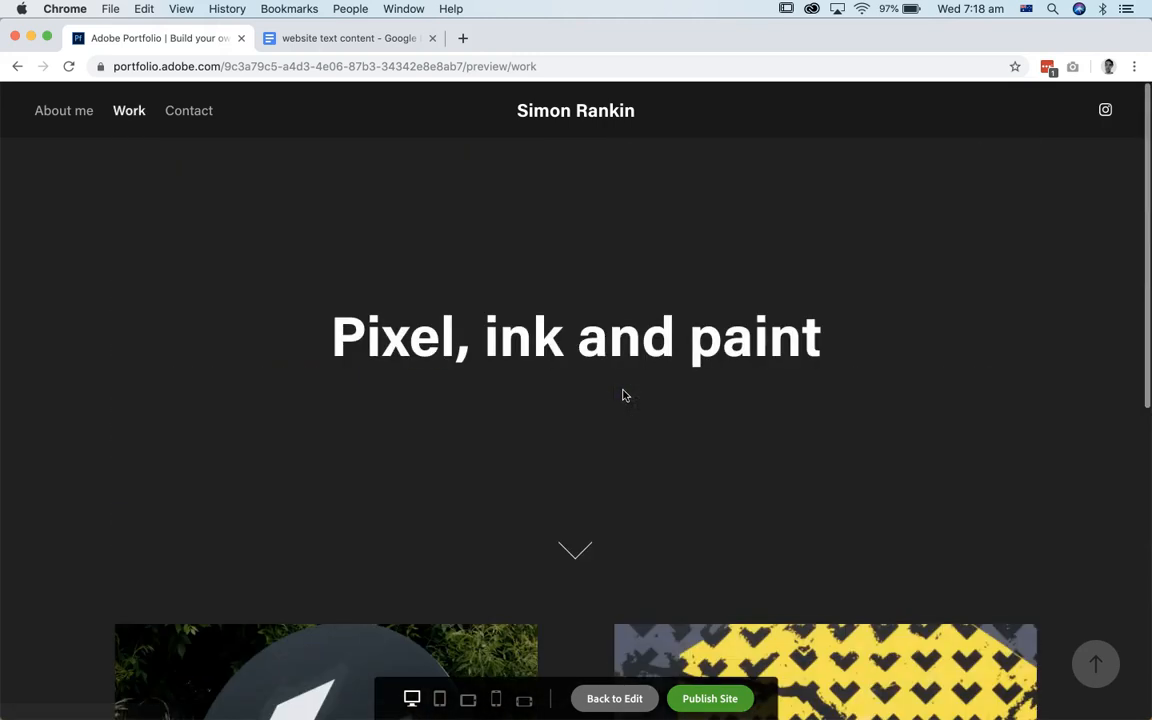
Step: Check the Work page in the portrait phone preview, switch back to the desktop preview, and return to editing
{"action": "left_click", "coordinate": [496, 699]}
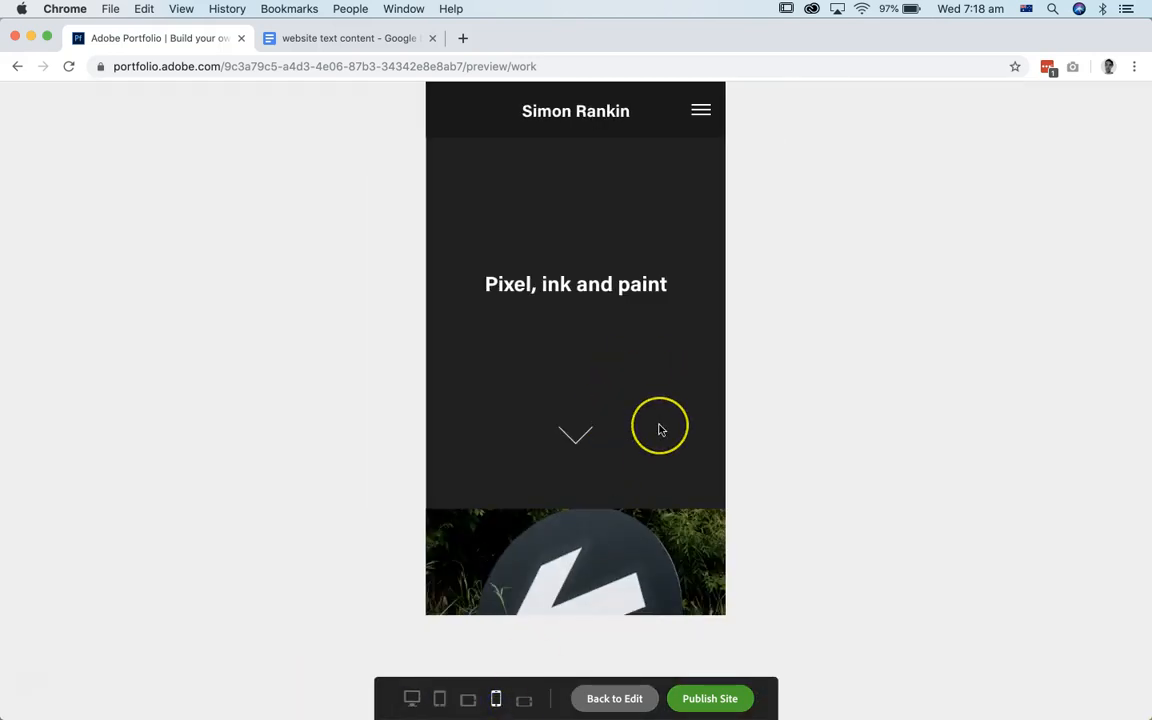
{"action": "scroll", "coordinate": [659, 430], "scroll_direction": "down", "scroll_amount": 10}
{"action": "scroll", "coordinate": [659, 430], "scroll_direction": "up", "scroll_amount": 5}
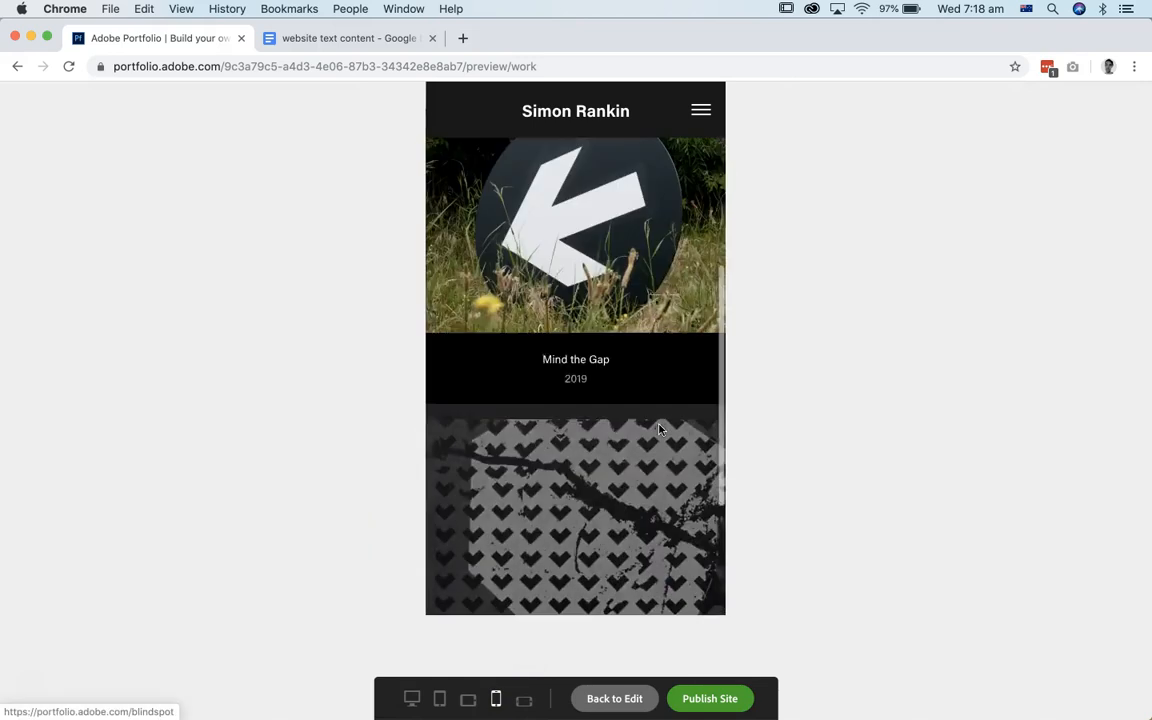
{"action": "scroll", "coordinate": [659, 430], "scroll_direction": "up", "scroll_amount": 3}
{"action": "scroll", "coordinate": [659, 430], "scroll_direction": "down", "scroll_amount": 3}
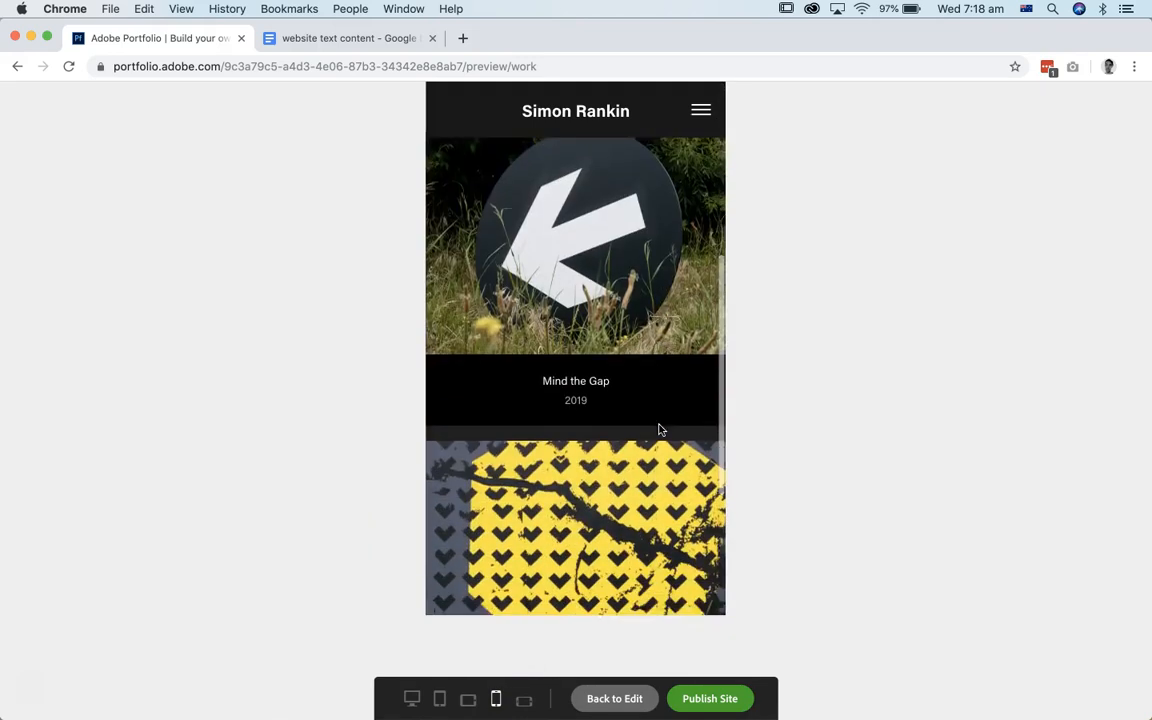
{"action": "scroll", "coordinate": [659, 430], "scroll_direction": "down", "scroll_amount": 5}
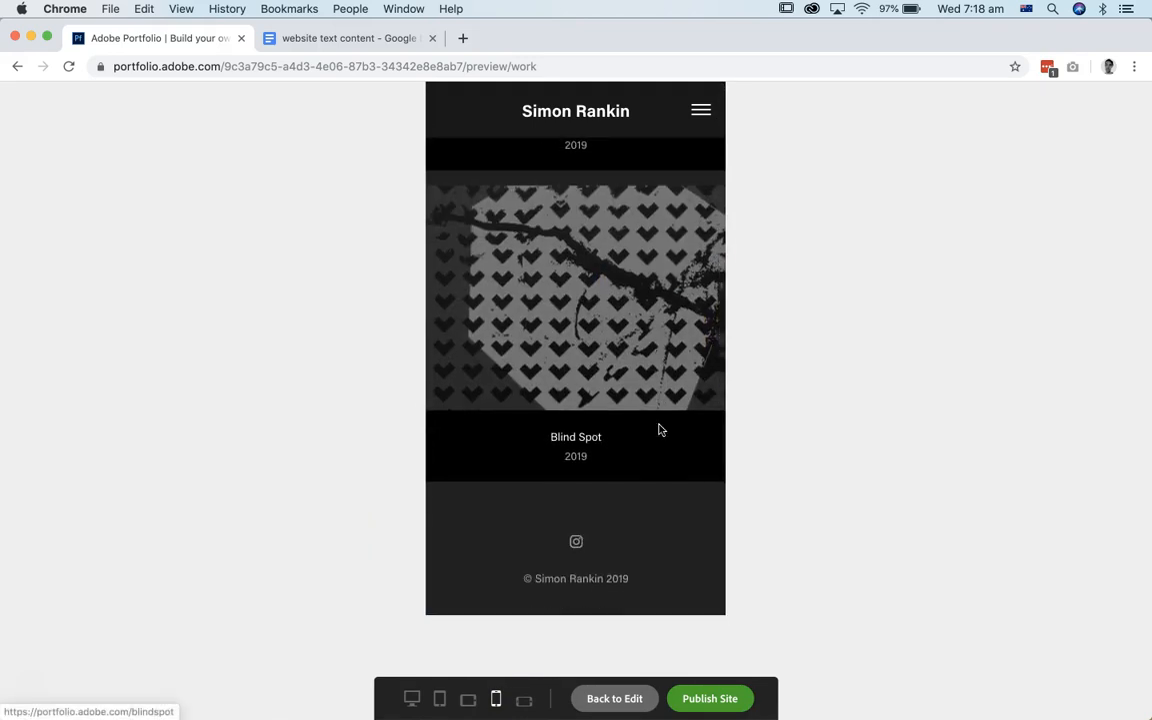
{"action": "scroll", "coordinate": [659, 430], "scroll_direction": "up", "scroll_amount": 10}
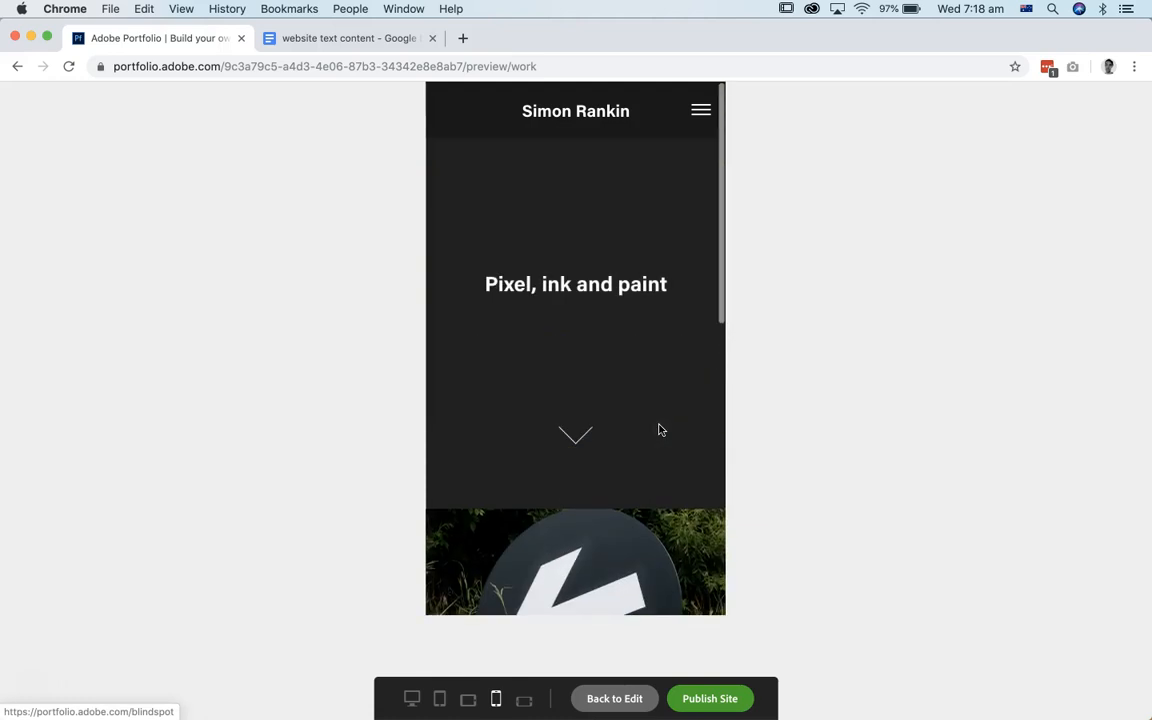
{"action": "left_click", "coordinate": [411, 698]}
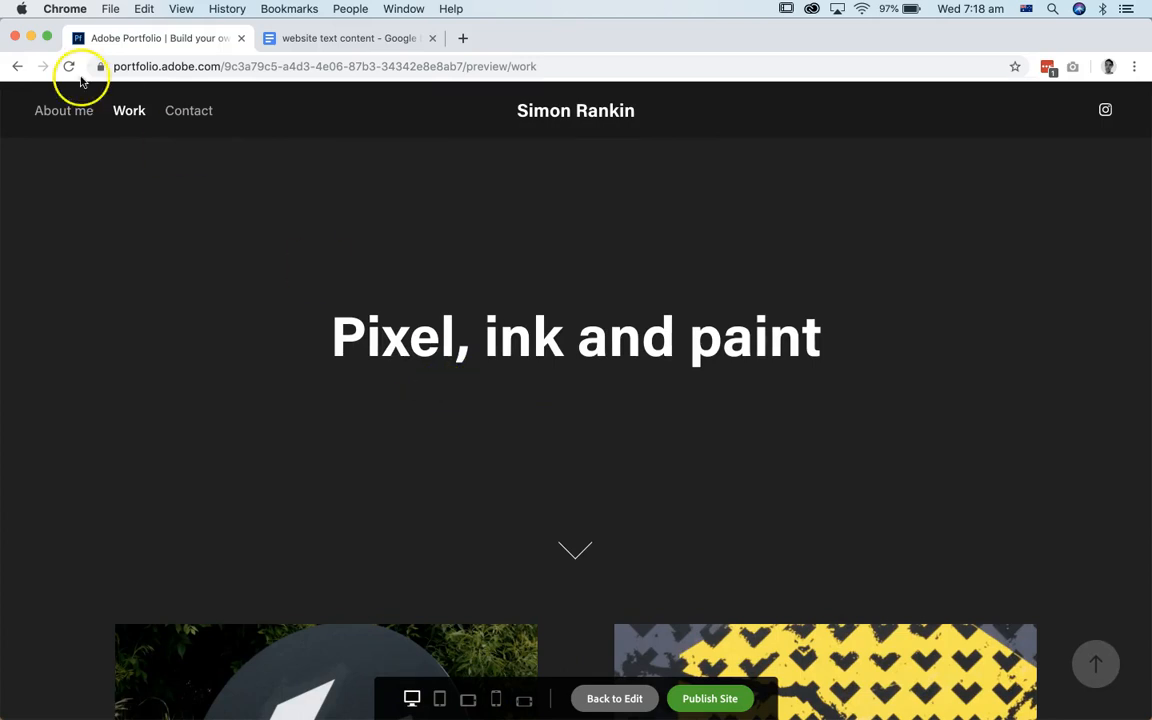
{"action": "left_click", "coordinate": [635, 700]}
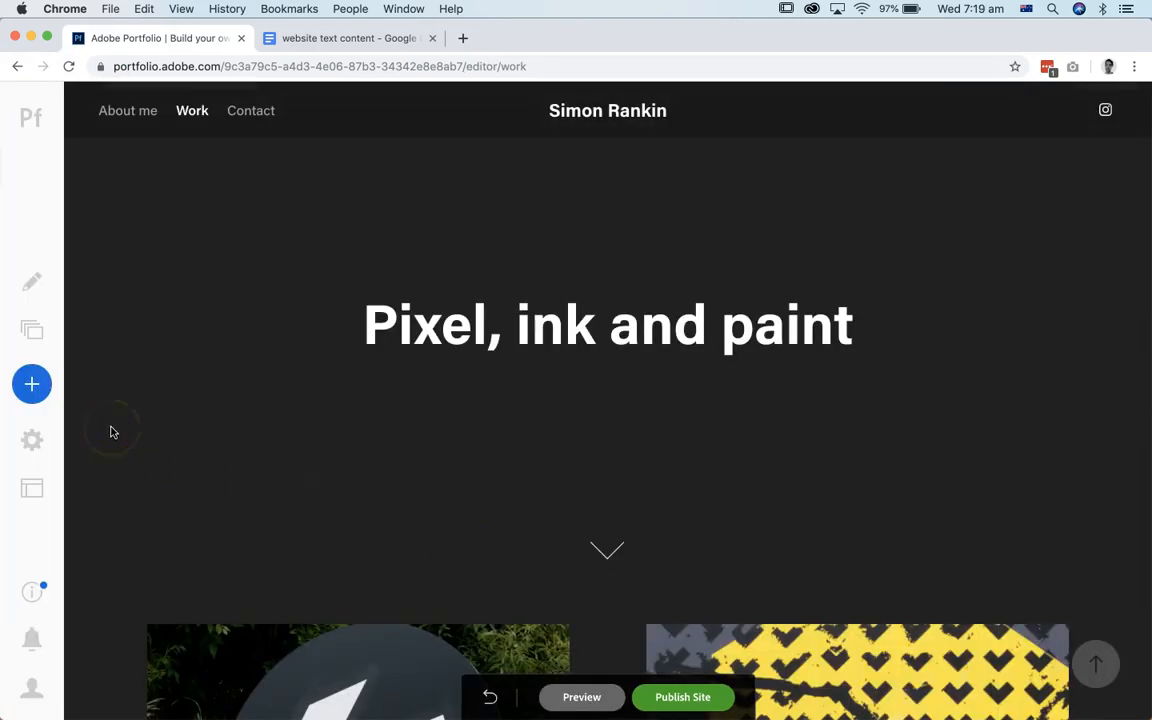
Step: Open the site settings and examine the options for purchasing or connecting a custom domain name
{"action": "left_click", "coordinate": [33, 442]}
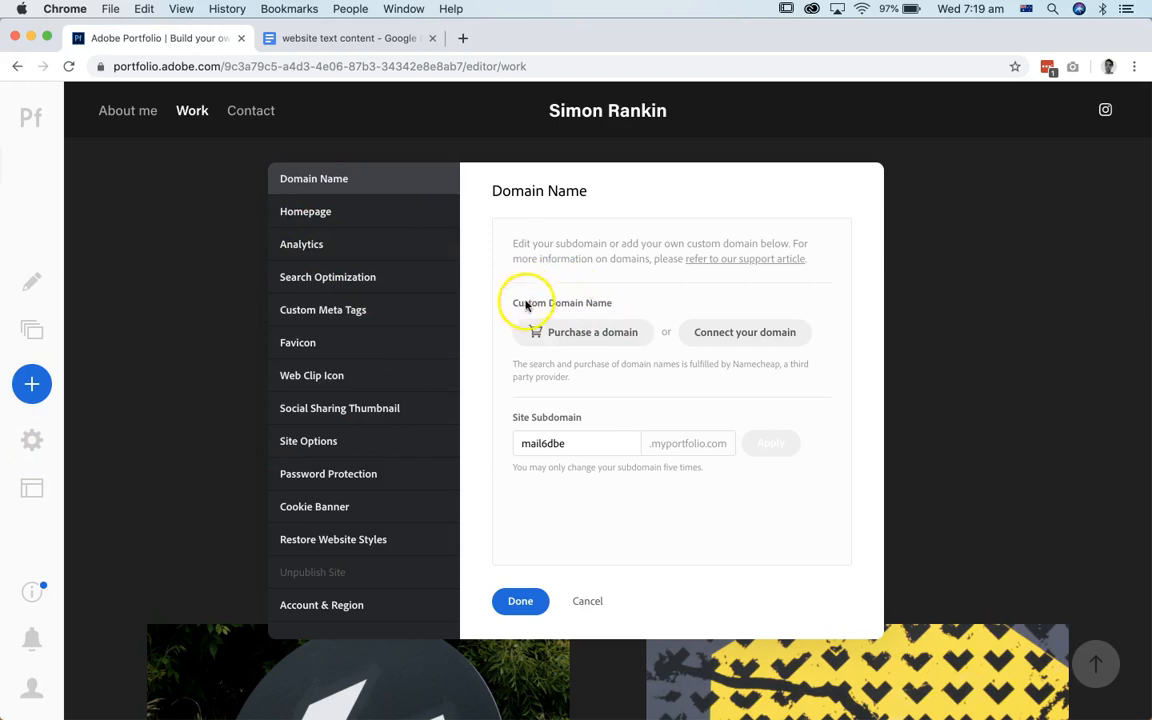
{"action": "left_click", "coordinate": [768, 331]}
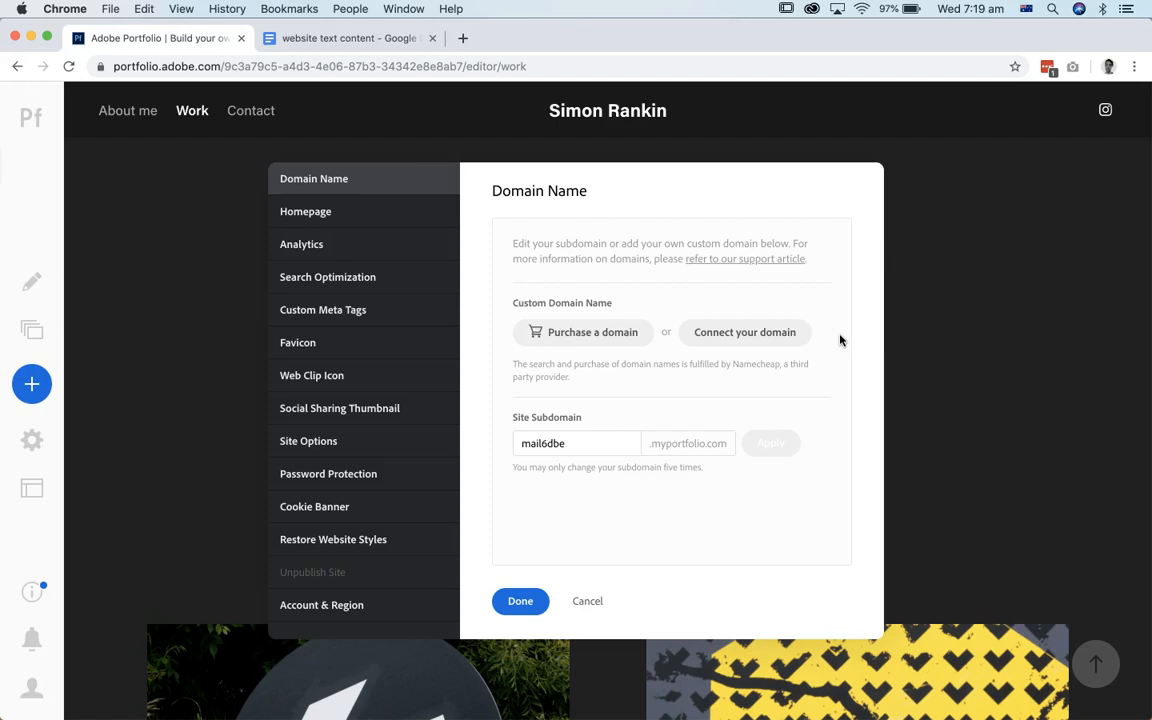
{"action": "left_click", "coordinate": [759, 330]}
{"action": "left_click", "coordinate": [741, 338]}
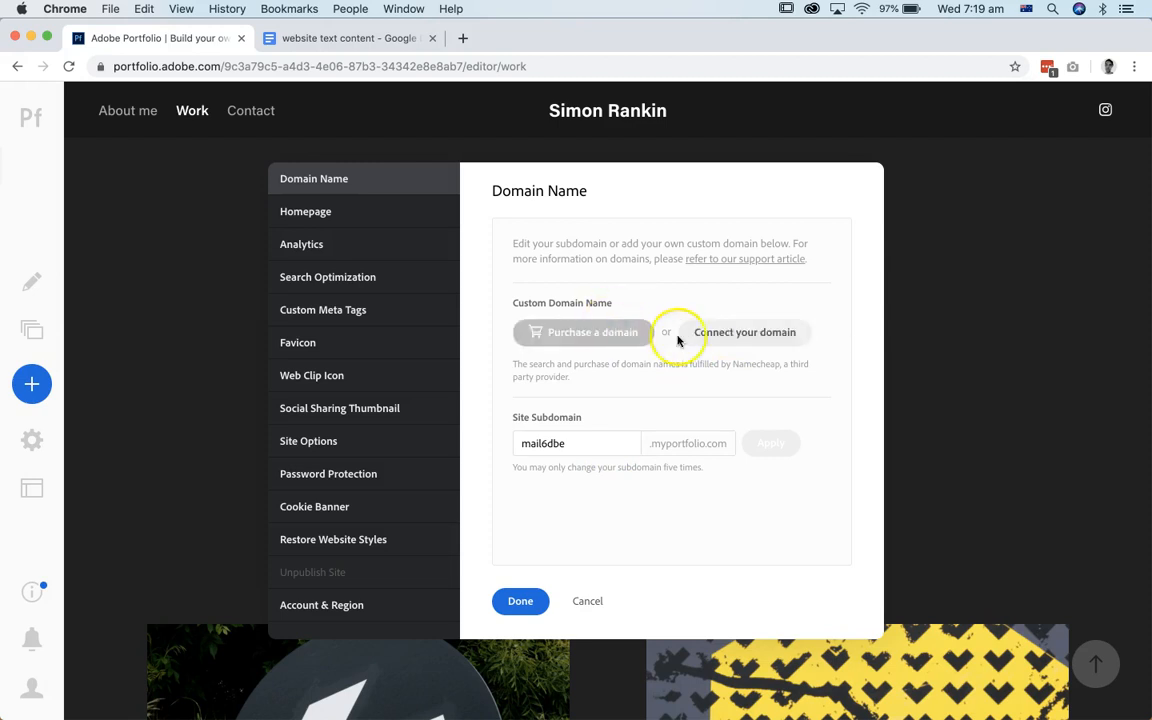
Step: Review the site's Analytics, Homepage, Search Optimization and Favicon settings
{"action": "left_click", "coordinate": [318, 244]}
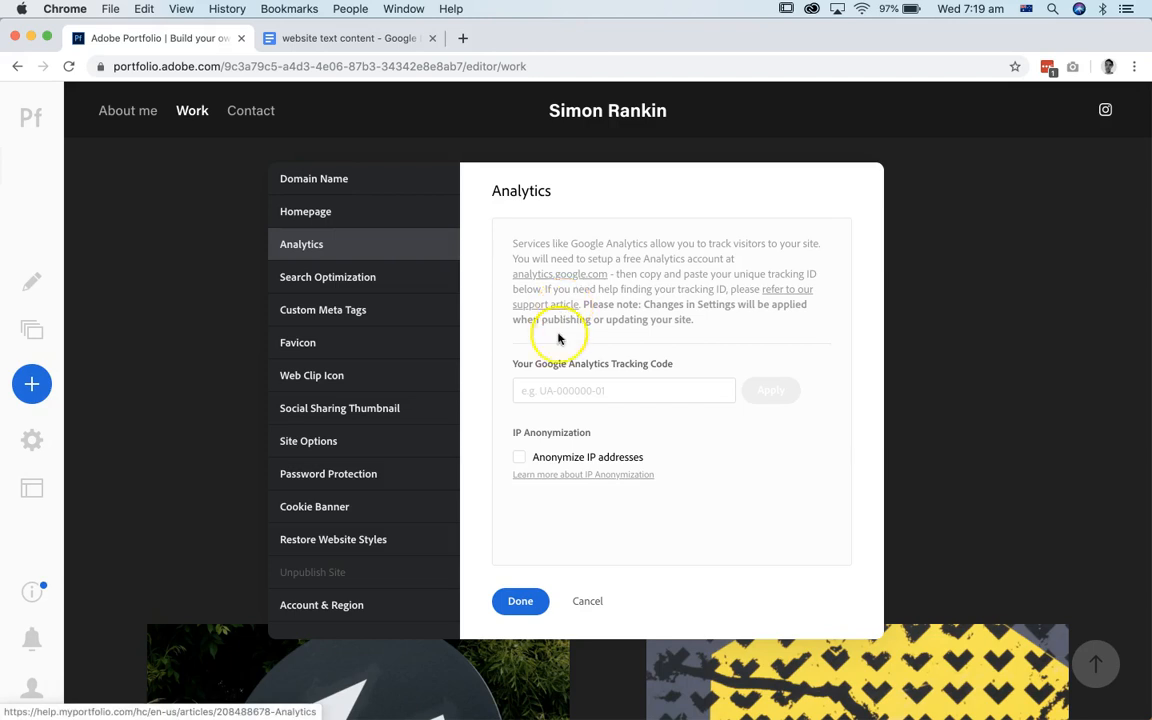
{"action": "left_click", "coordinate": [328, 214]}
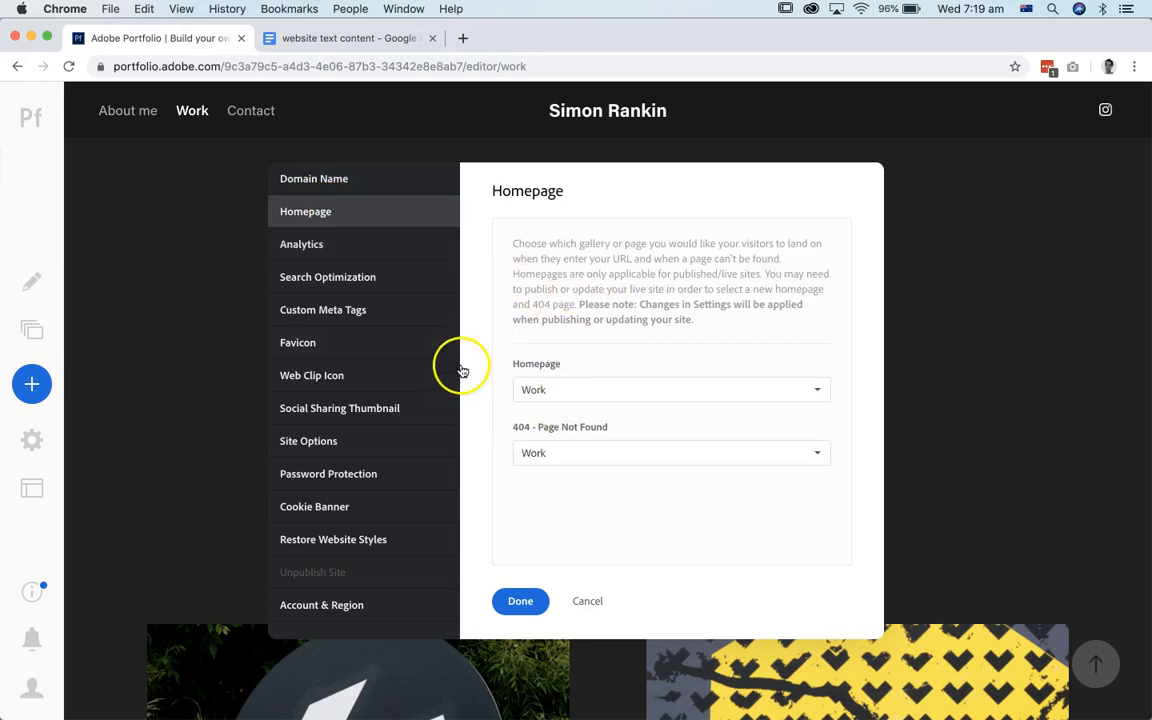
{"action": "left_click", "coordinate": [343, 281]}
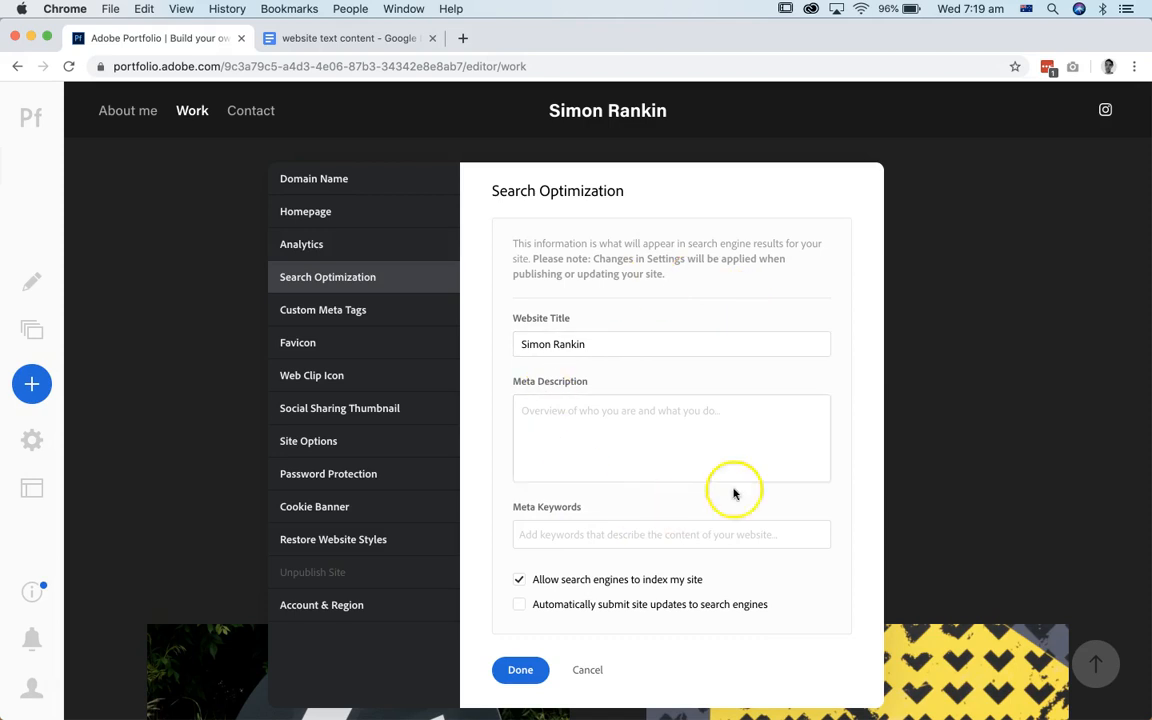
{"action": "left_click", "coordinate": [308, 343]}
{"action": "left_click", "coordinate": [311, 346]}
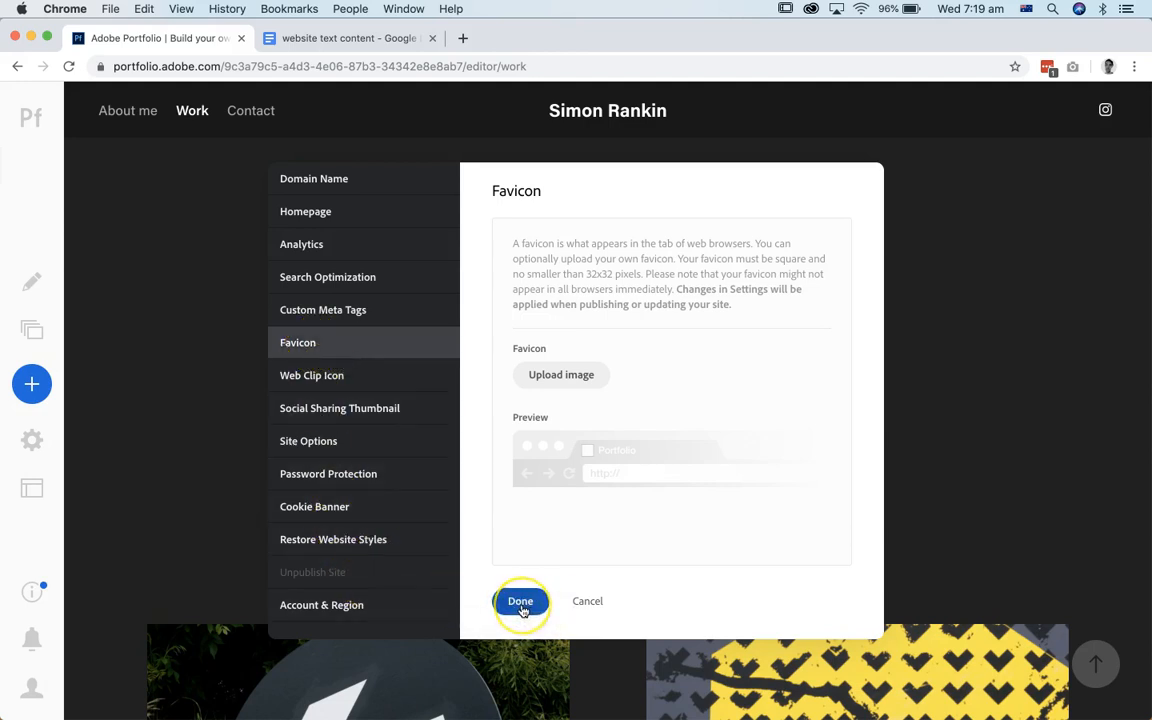
Step: Change the site's myportfolio.com subdomain to the owner's full name without spaces, apply it, and close the site settings
{"action": "left_click", "coordinate": [340, 187]}
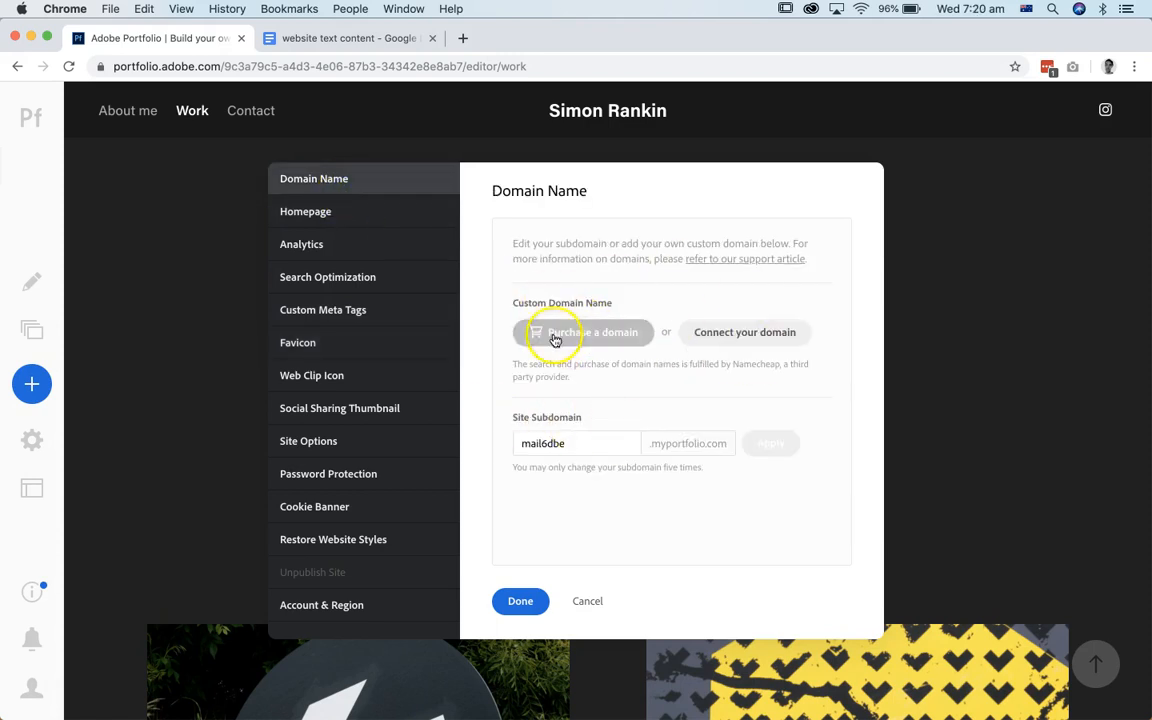
{"action": "left_click", "coordinate": [581, 448]}
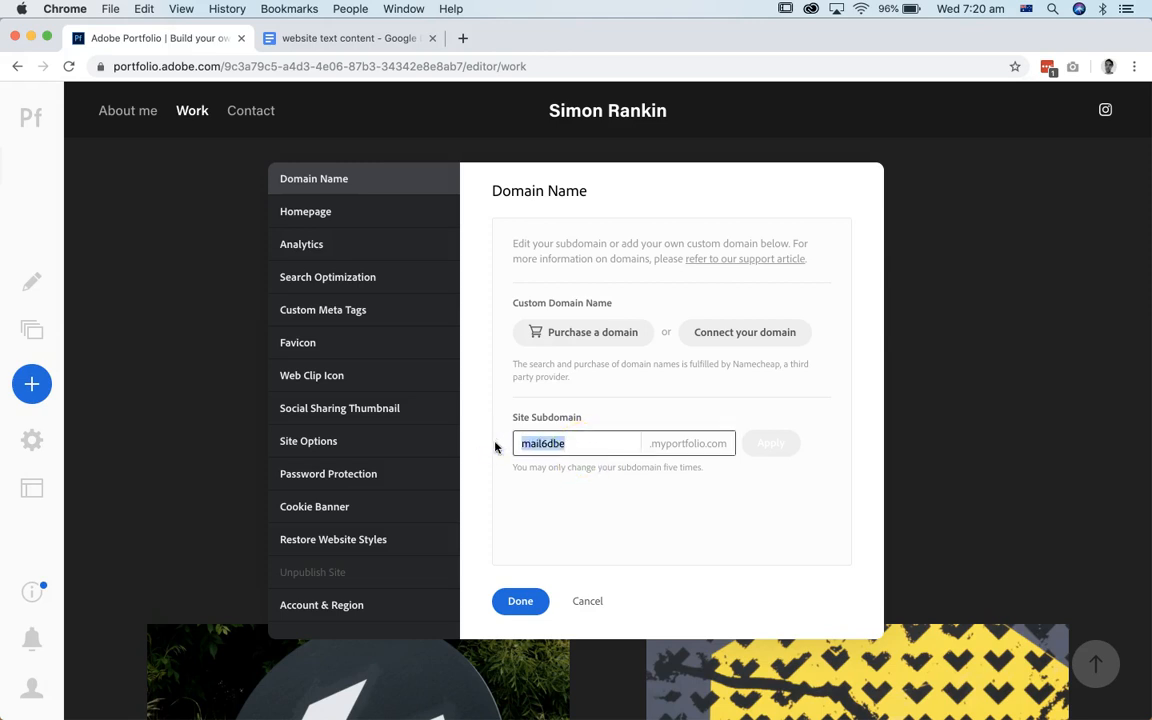
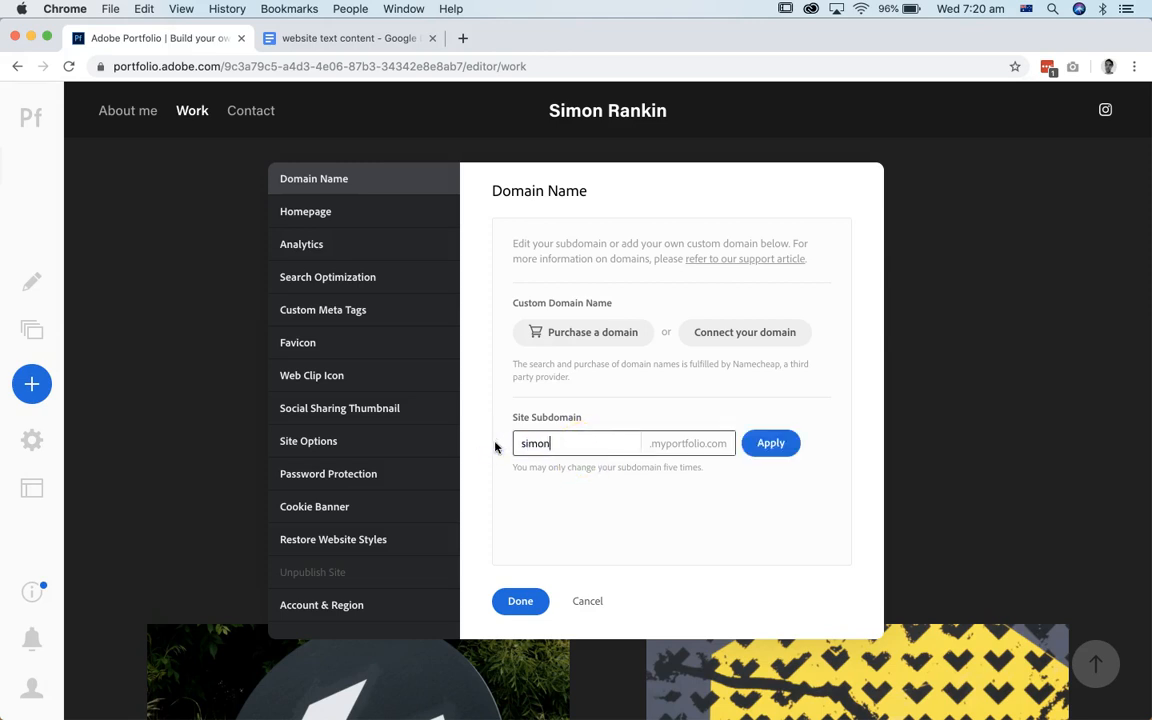
{"action": "left_click", "coordinate": [771, 443]}
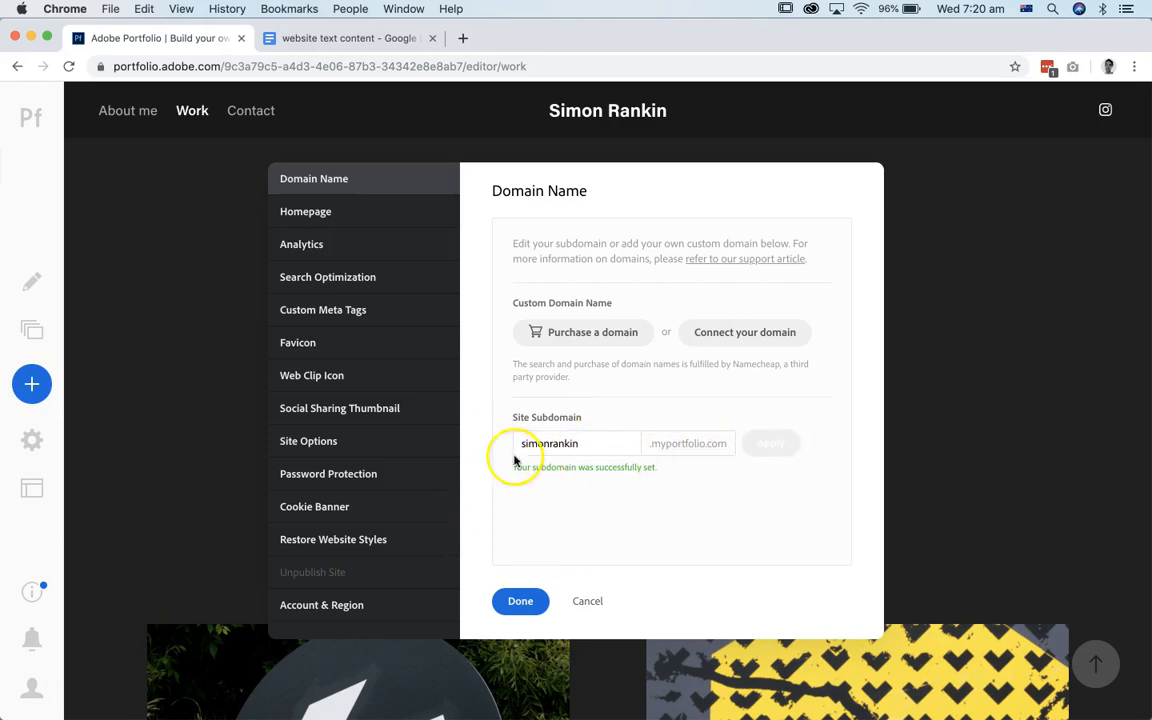
{"action": "left_click", "coordinate": [520, 602]}
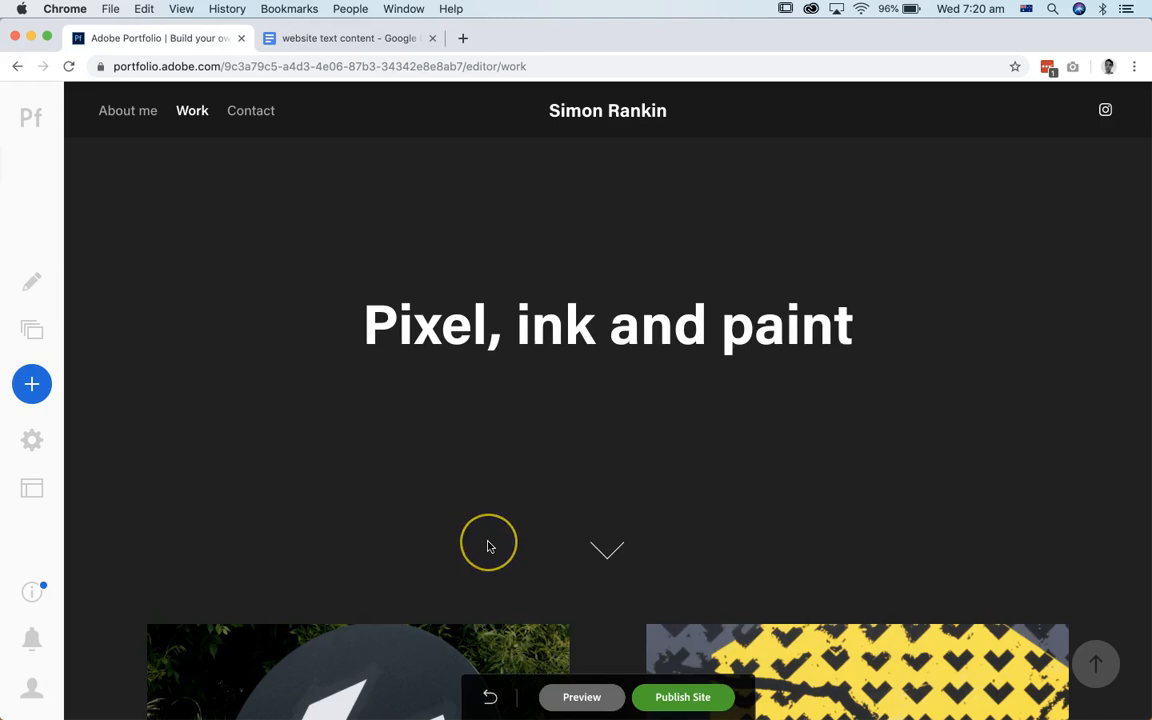
Step: Publish the site after a last look over the Work page, and view the live site in the browser
{"action": "scroll", "coordinate": [489, 543], "scroll_direction": "down", "scroll_amount": 5}
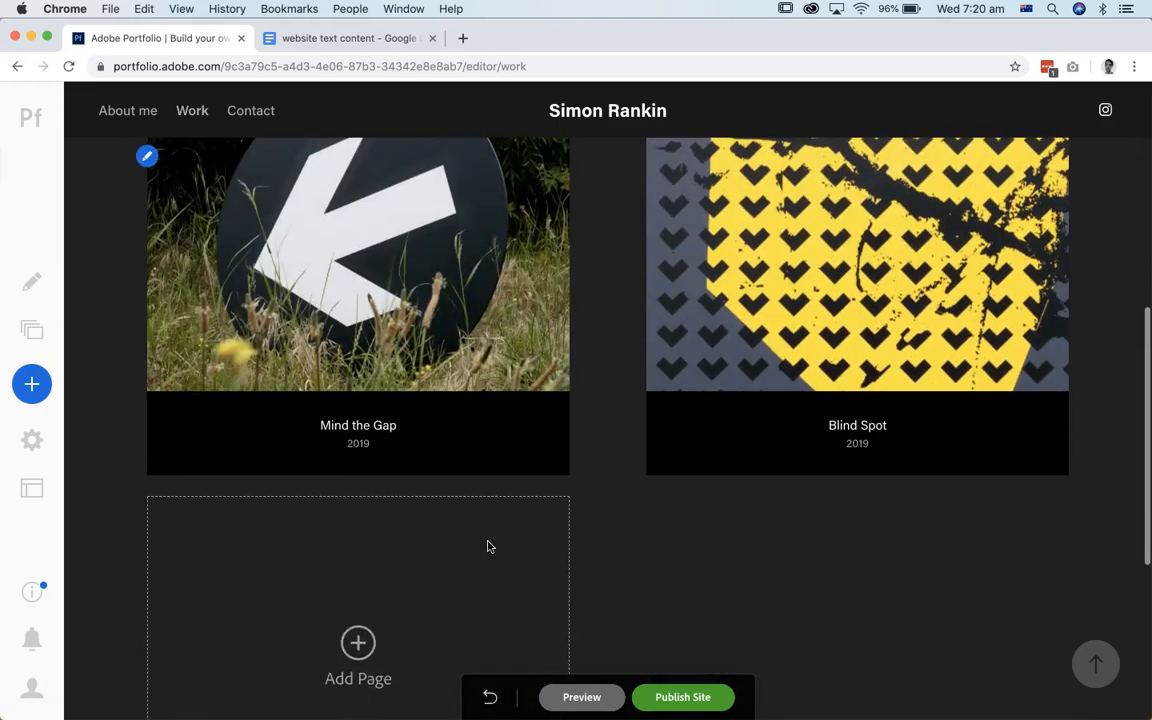
{"action": "scroll", "coordinate": [489, 546], "scroll_direction": "up", "scroll_amount": 5}
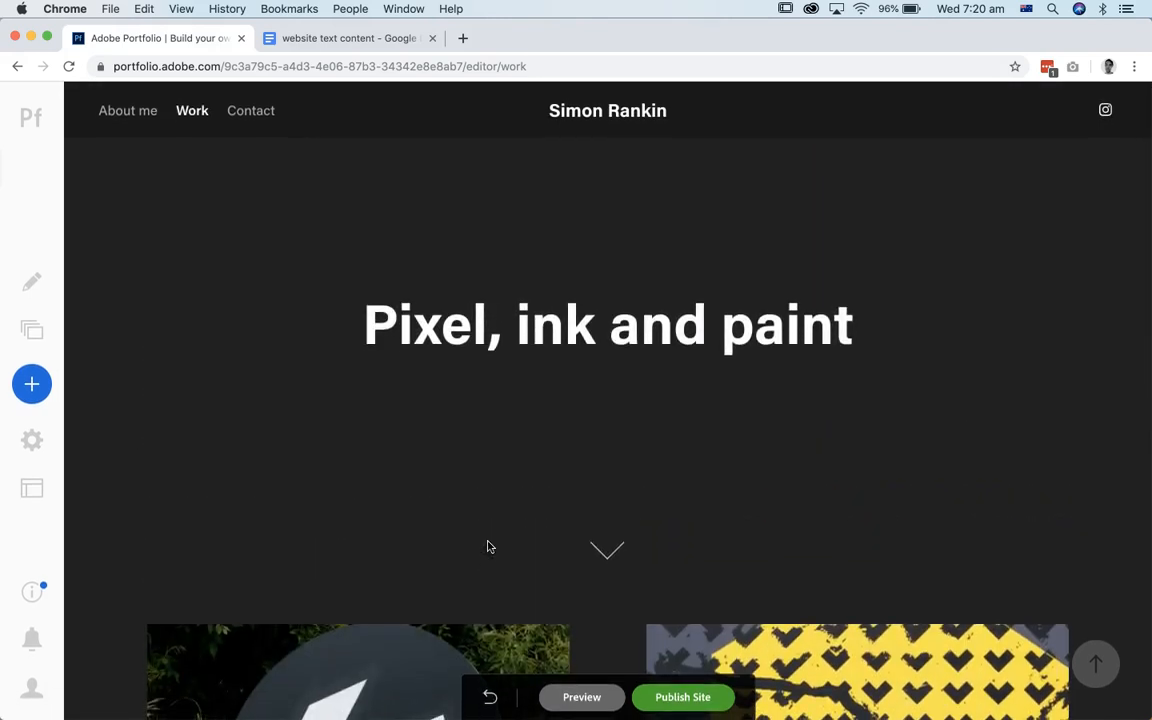
{"action": "left_click", "coordinate": [683, 699]}
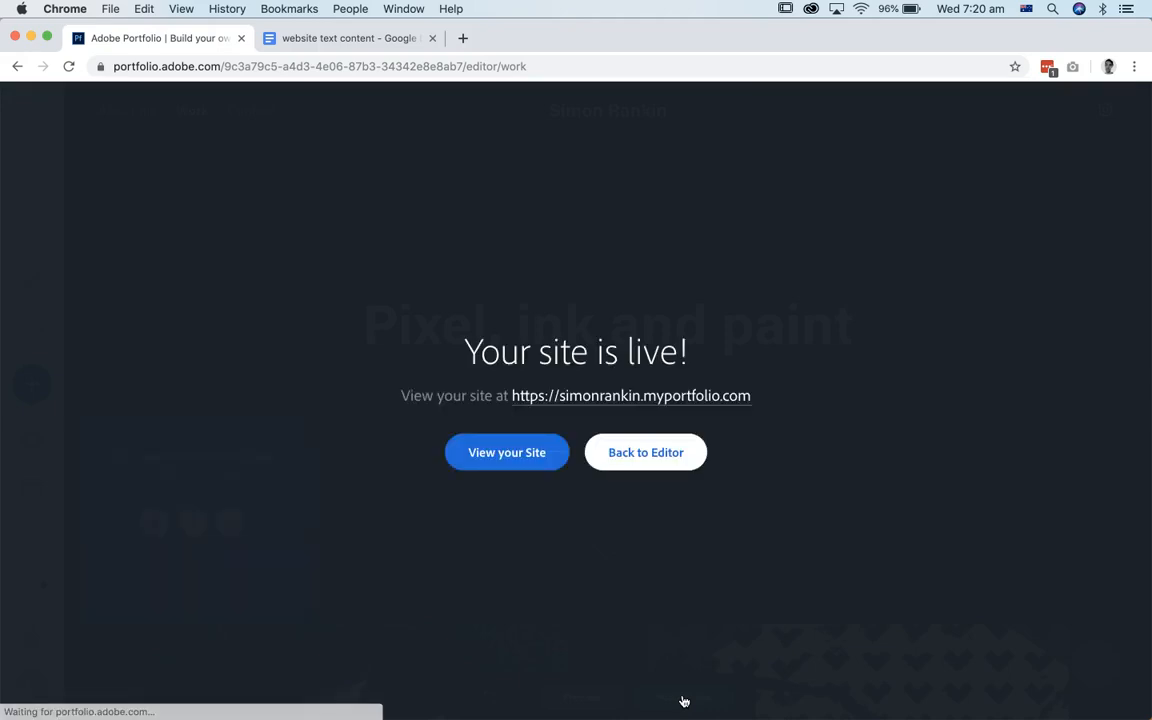
{"action": "left_click", "coordinate": [507, 462]}
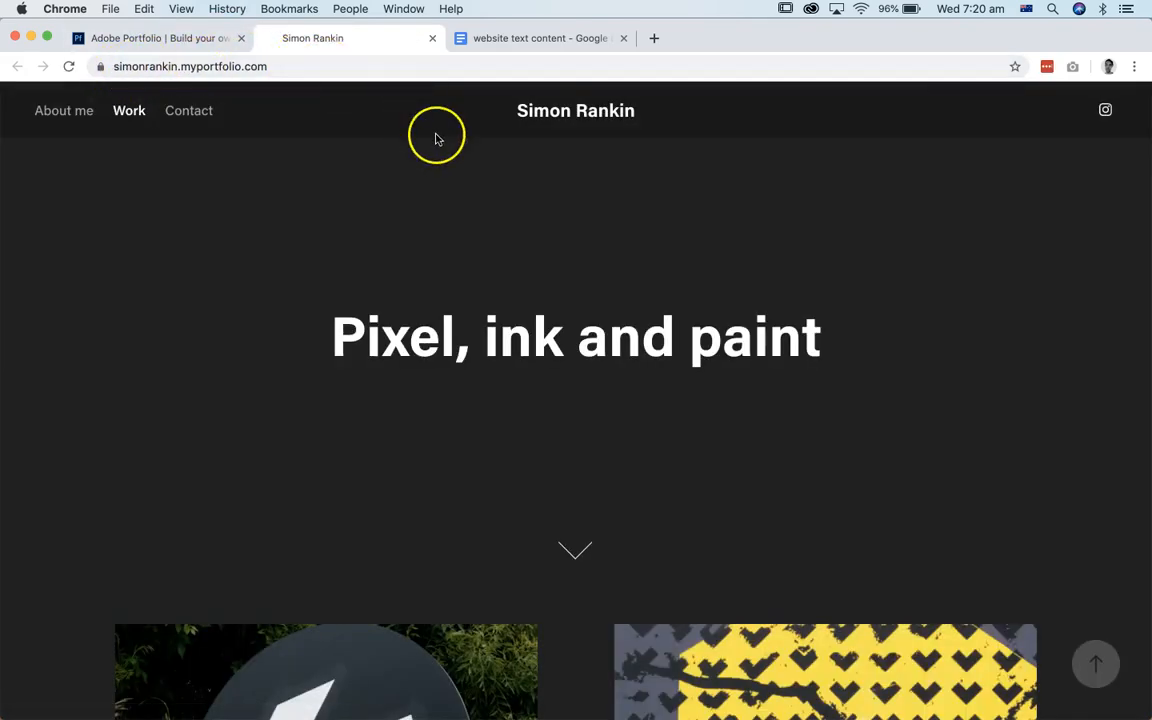
{"action": "scroll", "coordinate": [470, 301], "scroll_direction": "down", "scroll_amount": 6}
{"action": "scroll", "coordinate": [470, 301], "scroll_direction": "up", "scroll_amount": 7}
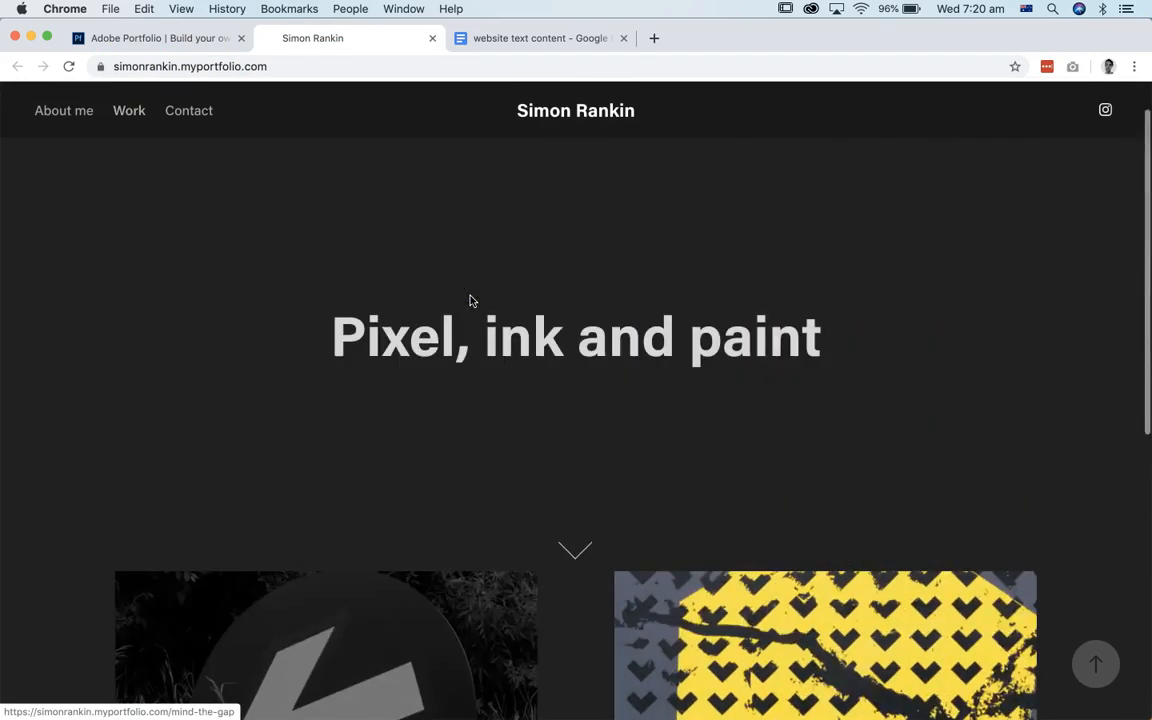